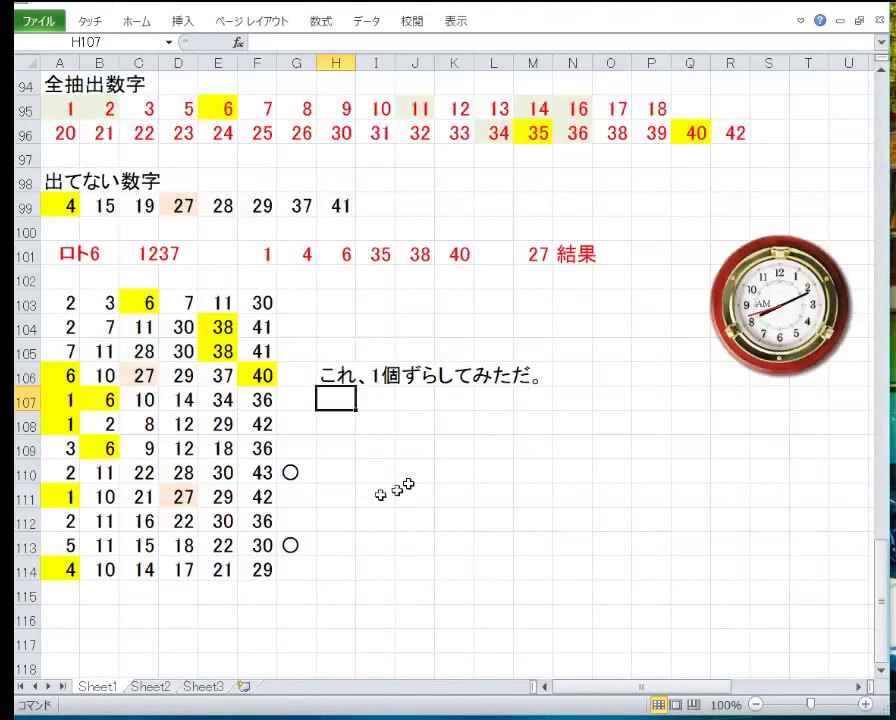
Delete rows 99 to 114, holding all the numbers below the 出てない数字 heading.
left_click_drag(30, 570, 63, 204)
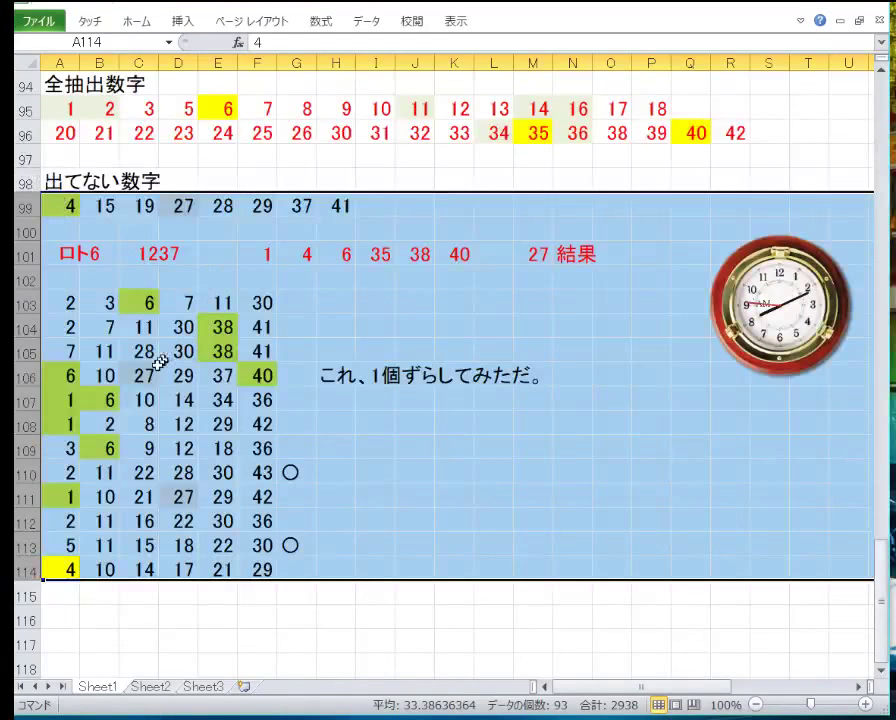
right_click(22, 262)
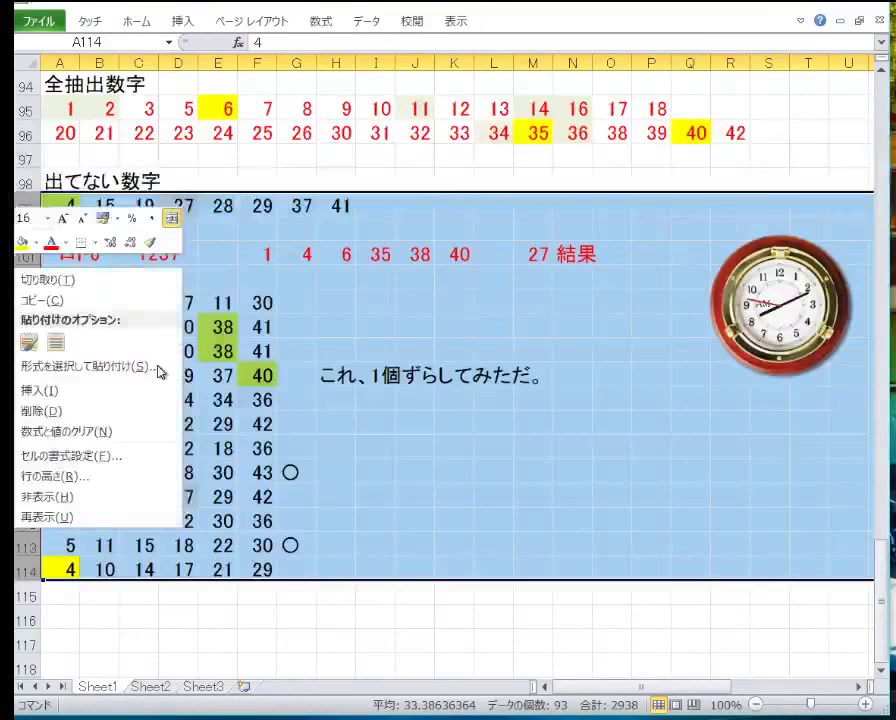
left_click(91, 410)
Delete rows 95 and 96, the two rows of numbers under the 全抽出数字 heading.
scroll(164, 402, "up", 3)
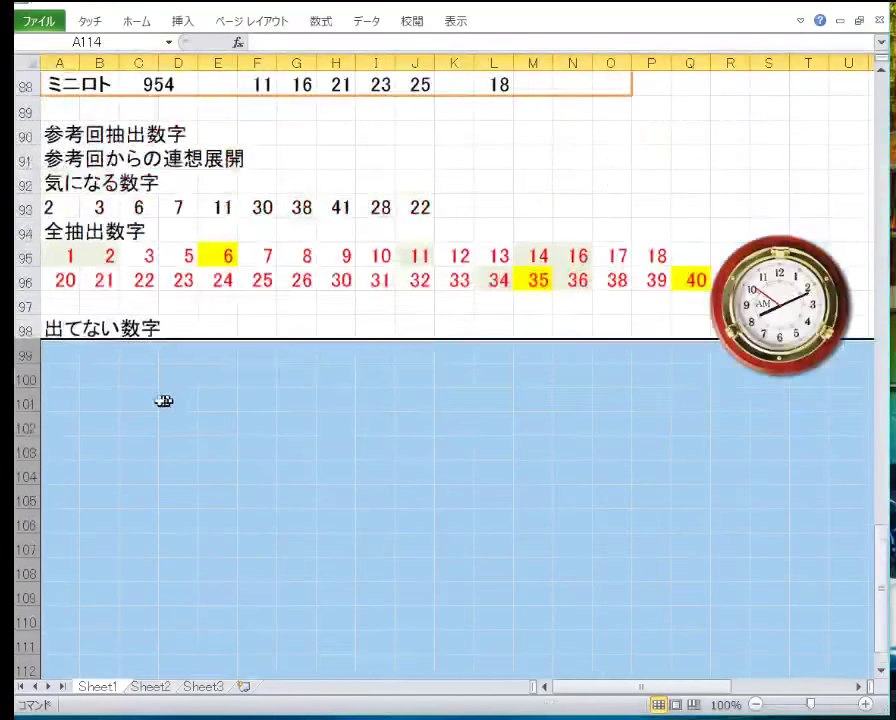
left_click_drag(30, 356, 20, 328)
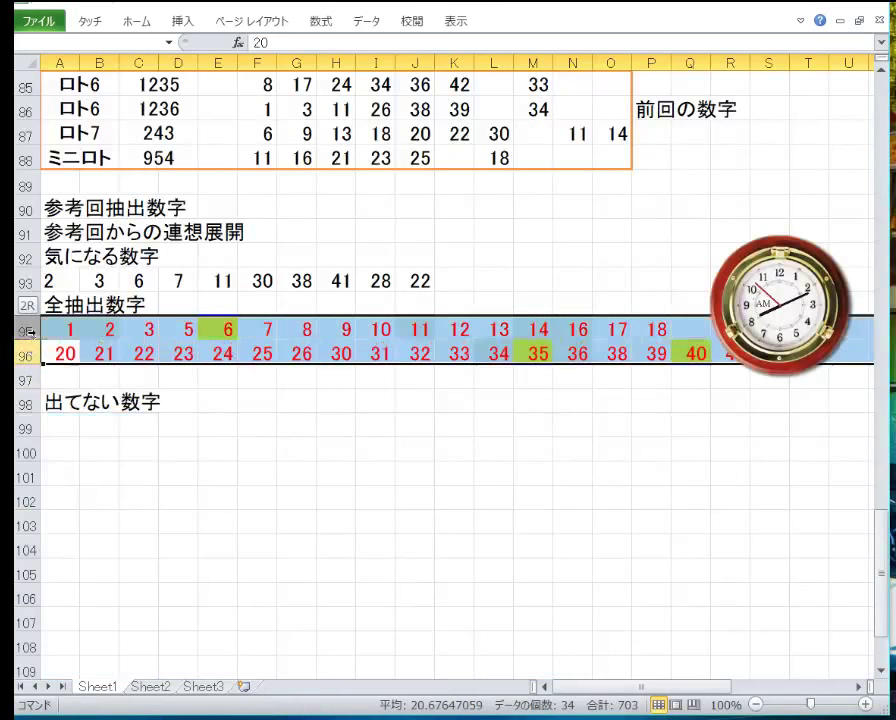
right_click(120, 338)
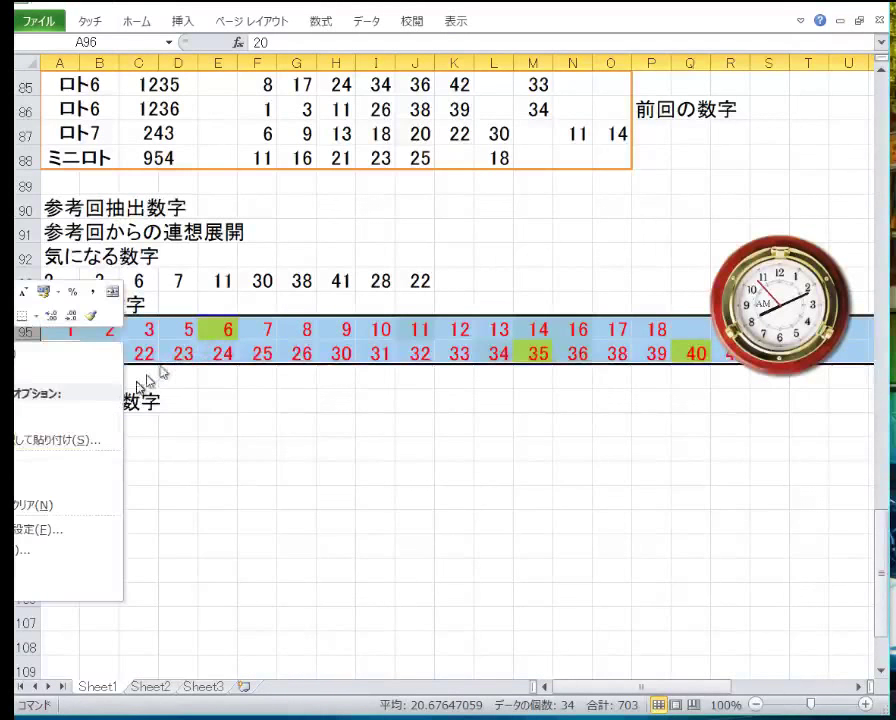
left_click(66, 482)
right_click(233, 344)
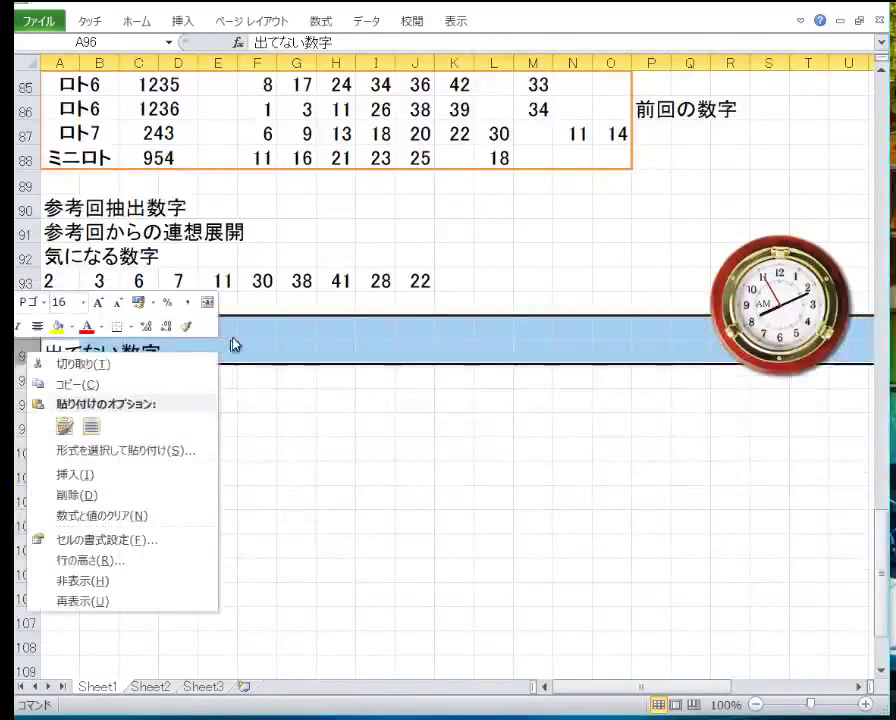
left_click(124, 493)
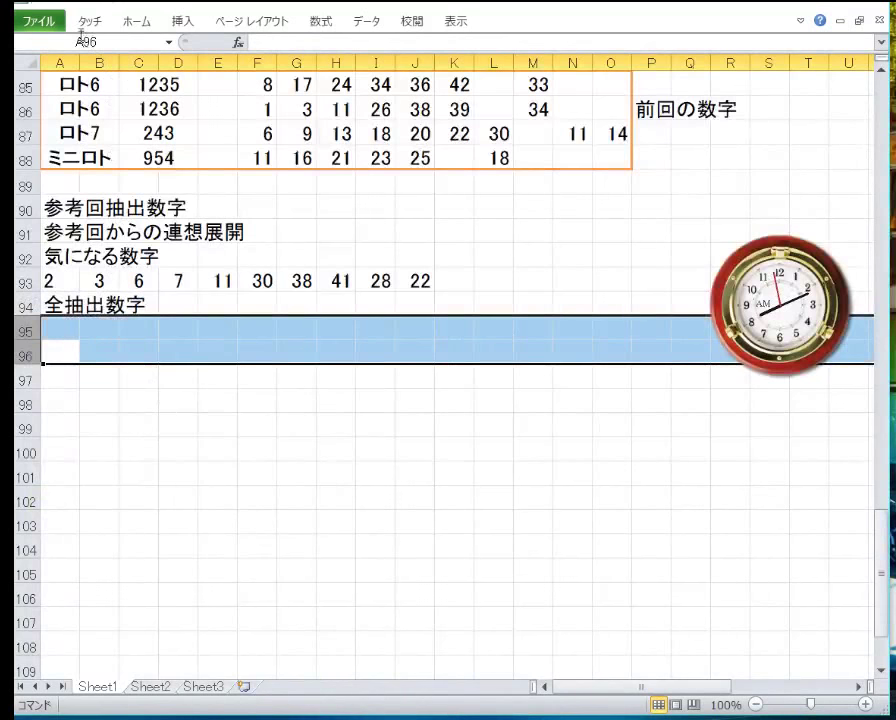
type("出てない数字")
Insert two blank rows at 95 and 96 above 出てない数字, and clear the numbers in row 93 under 気になる数字.
right_click(208, 342)
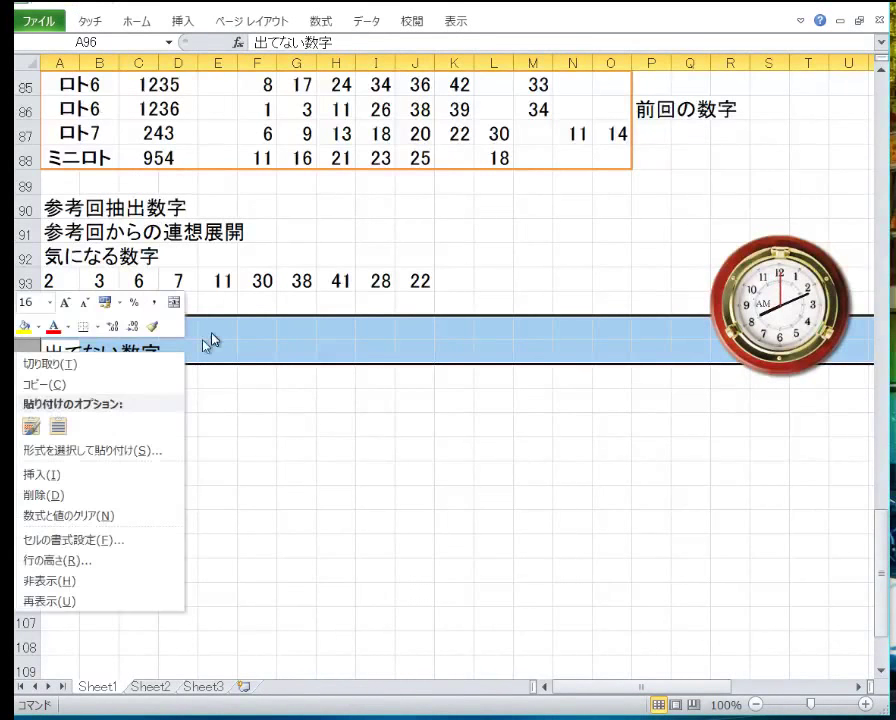
left_click(124, 476)
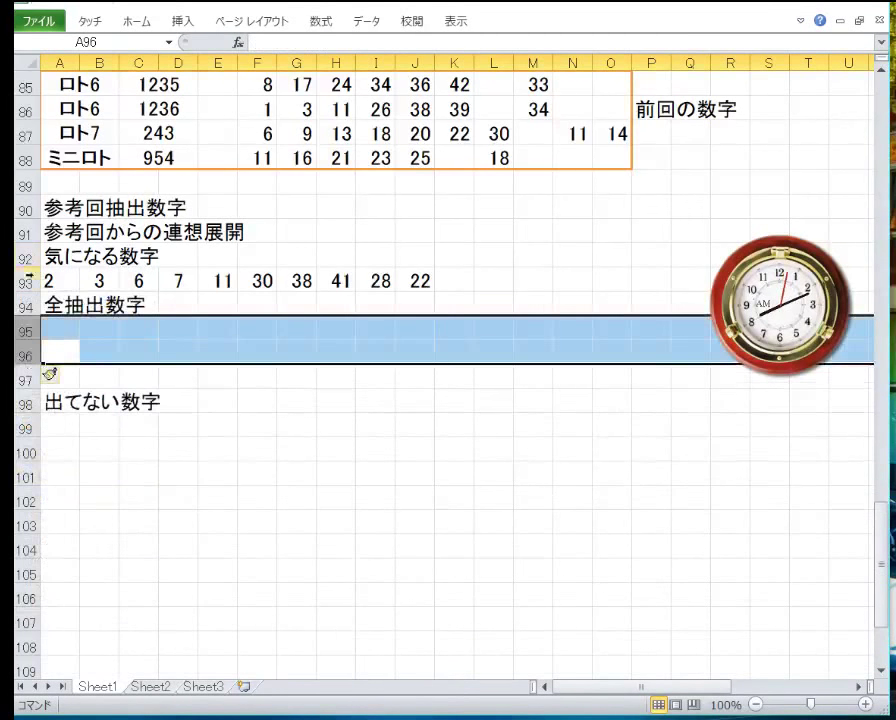
left_click(27, 281)
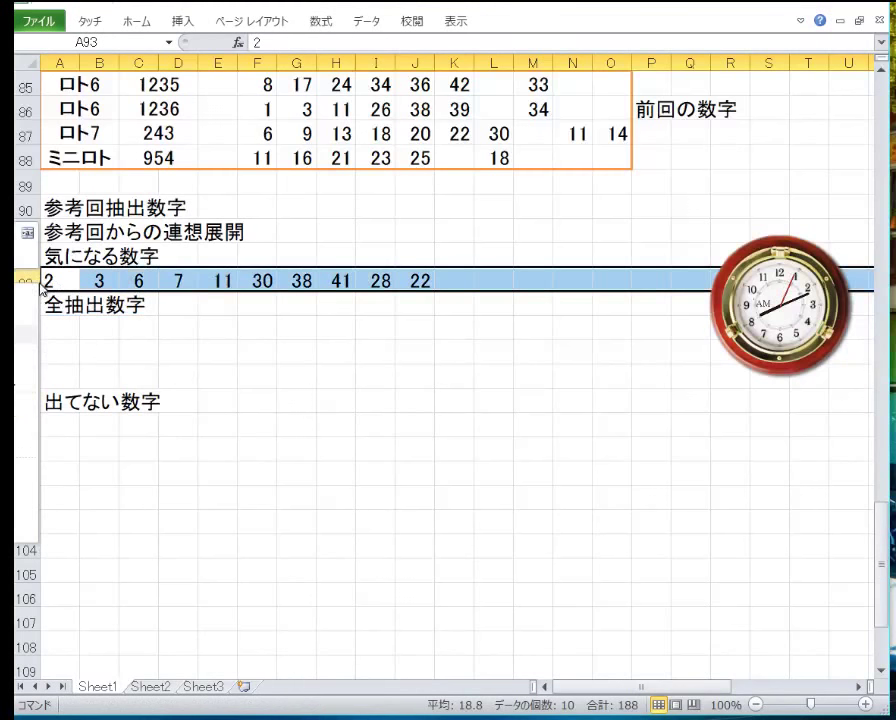
key("Delete")
Delete the reference draw rows 85 to 88 under 参考回 and insert four blank rows in their place.
scroll(28, 428, "up", 2)
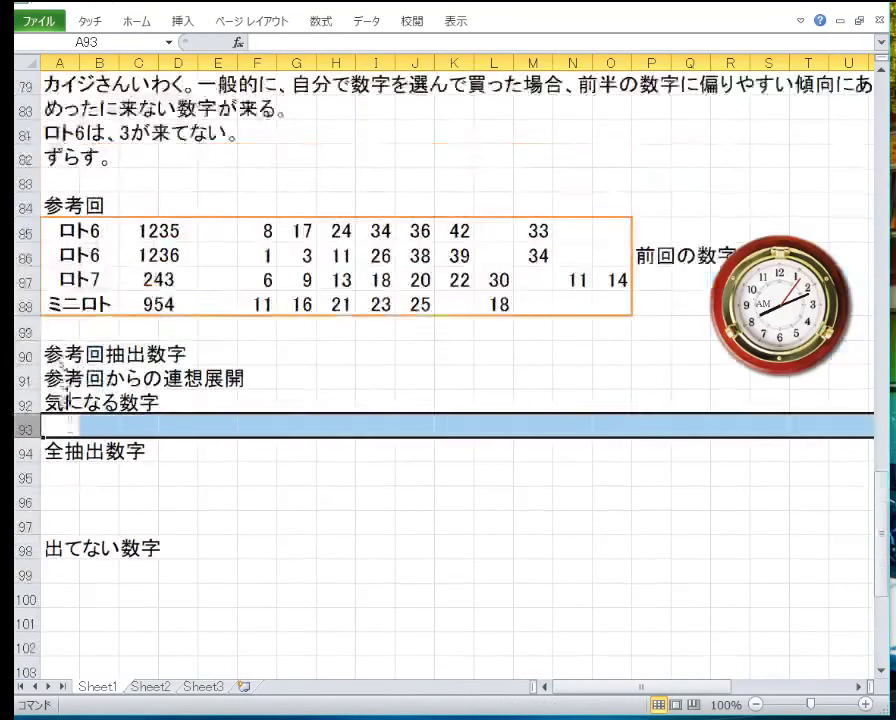
left_click_drag(24, 307, 27, 231)
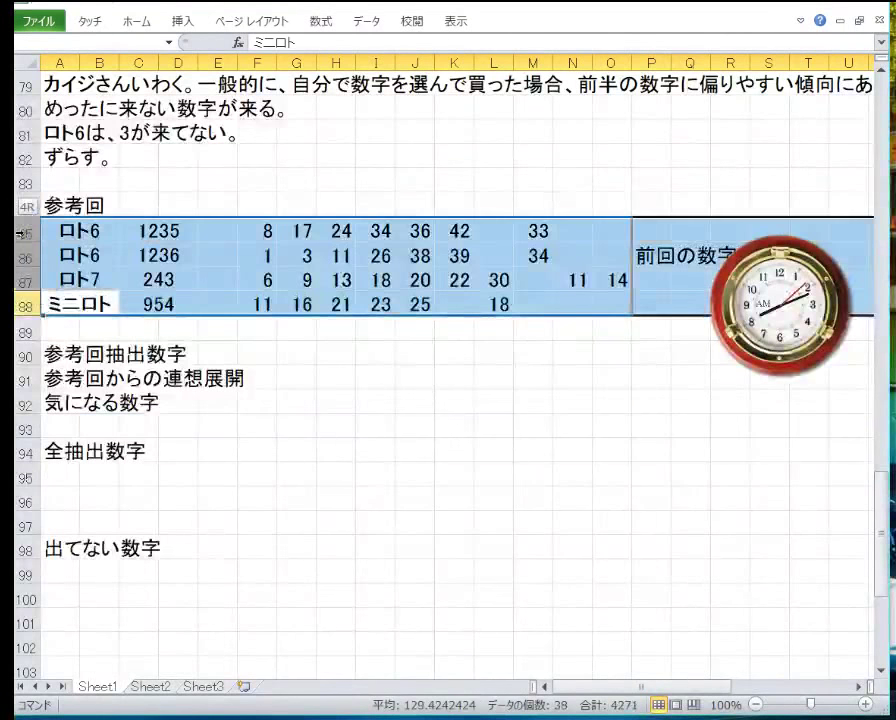
right_click(132, 248)
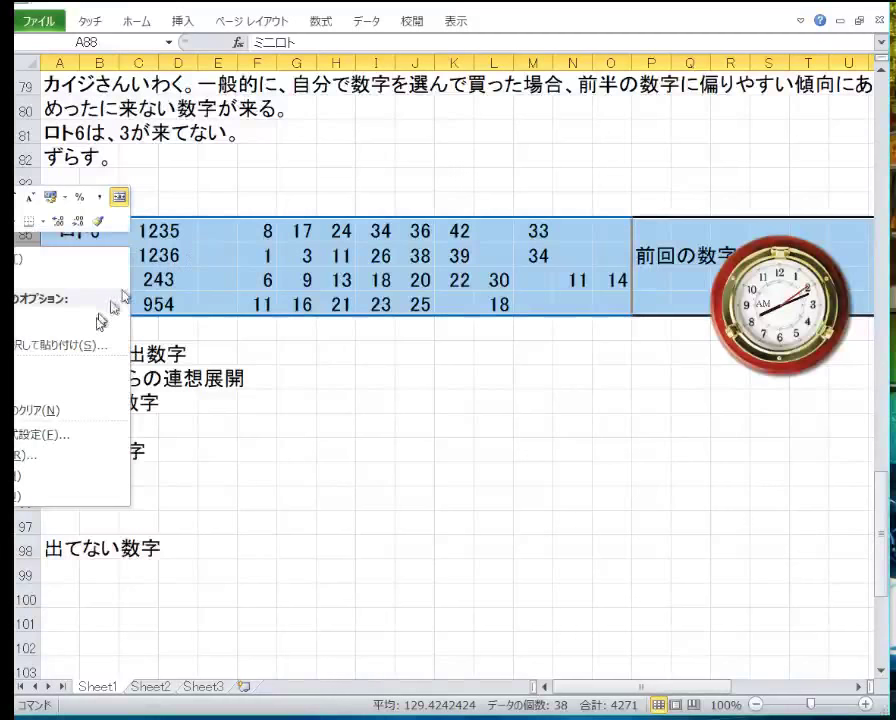
left_click(52, 390)
right_click(190, 296)
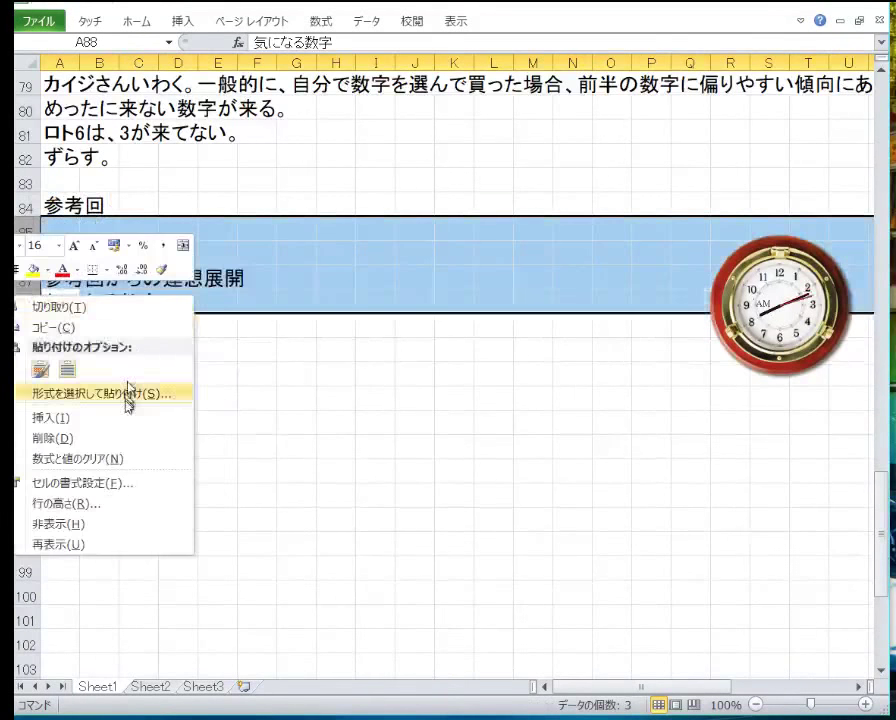
left_click(124, 419)
Clear the numbers in row 68 under 前々回と同じ数字を入れる。.
scroll(136, 400, "up", 3)
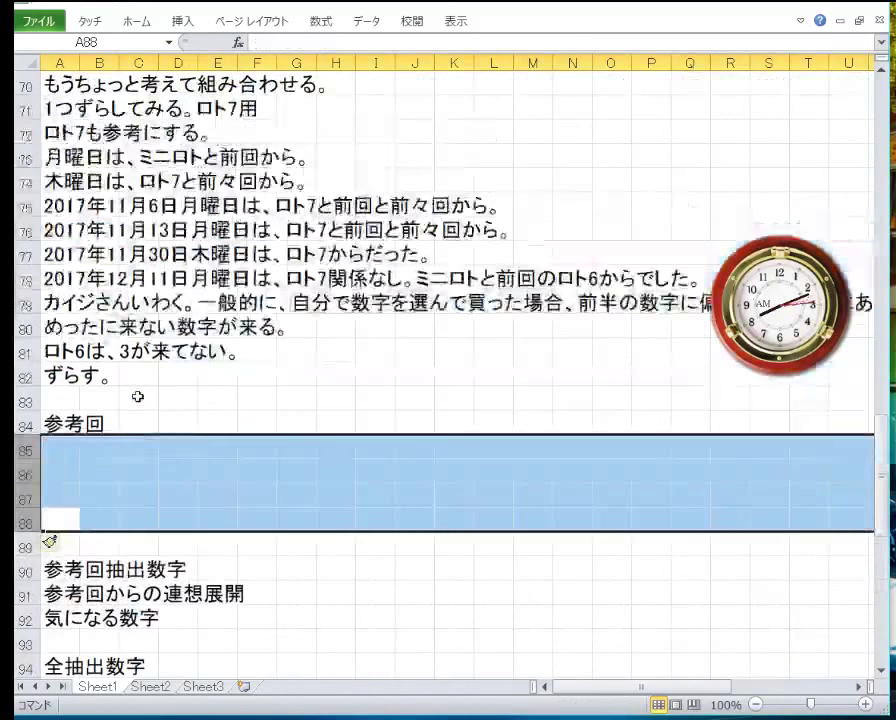
scroll(137, 397, "up", 4)
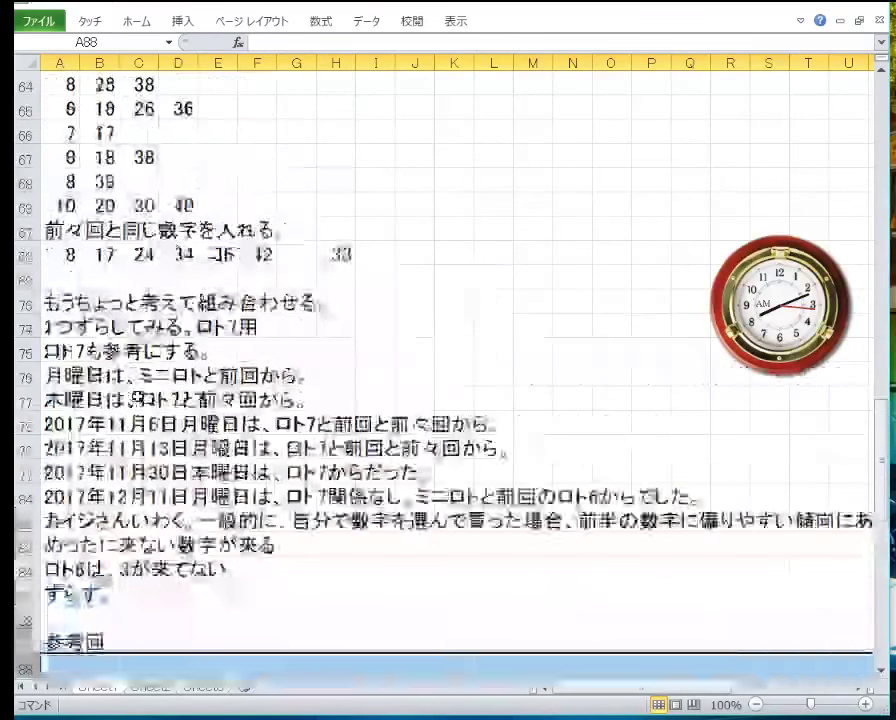
left_click(36, 327)
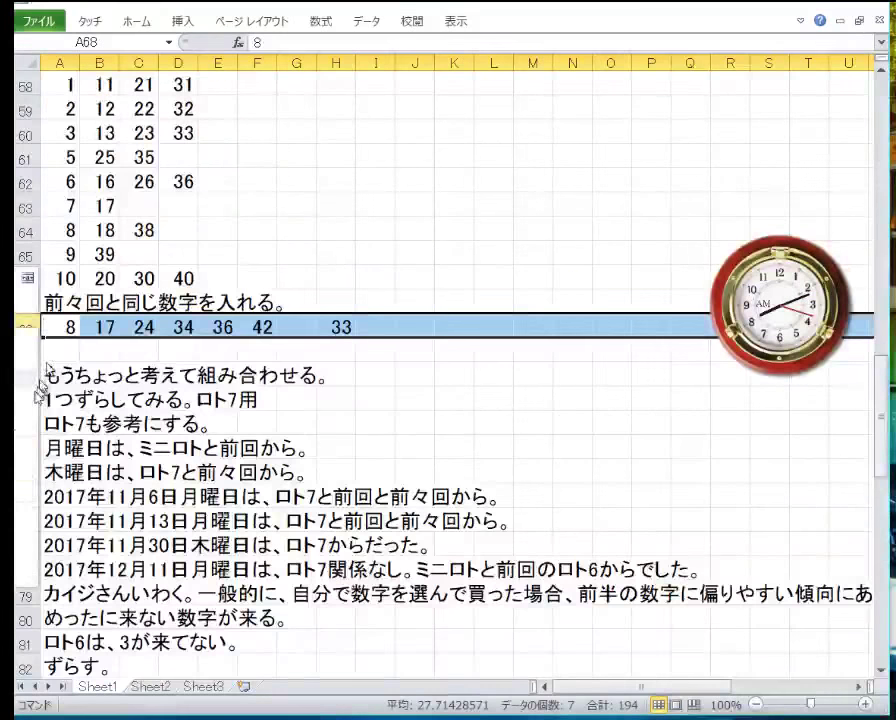
key("Delete")
Clear the numbers in rows 58 to 66 under 下一桁を同じにする。.
scroll(84, 426, "up", 2)
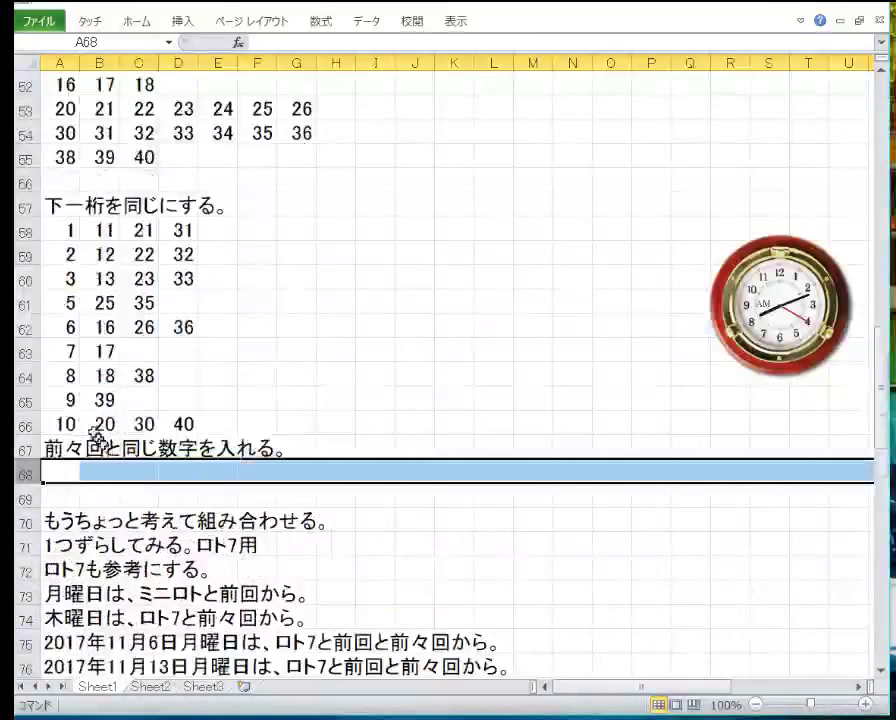
left_click_drag(26, 423, 26, 231)
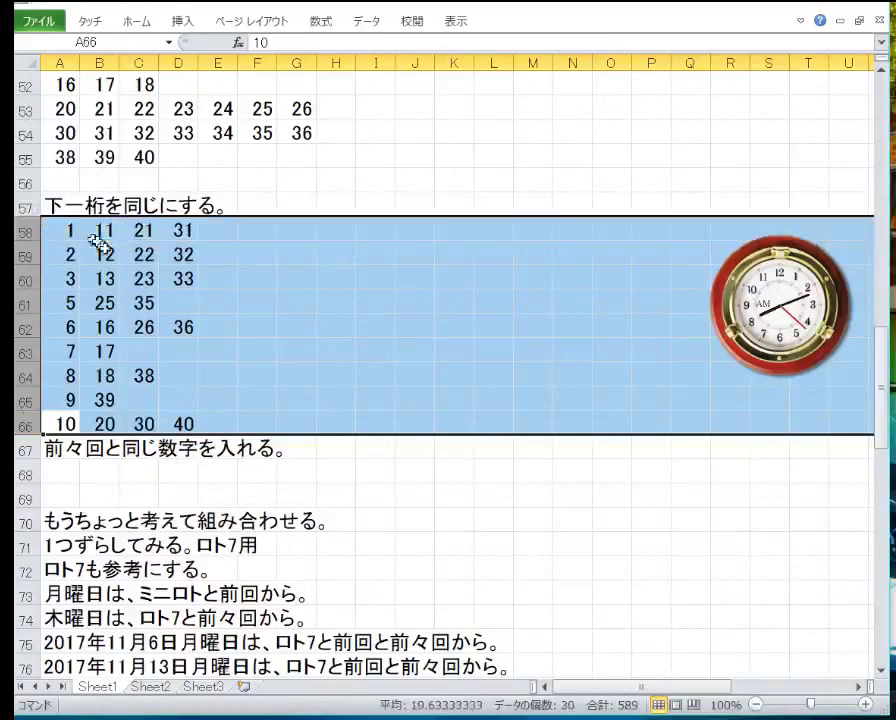
right_click(70, 236)
left_click(52, 411)
Clear the consecutive numbers in rows 50 to 55 under 連続する数字を入れる。.
scroll(22, 318, "up", 2)
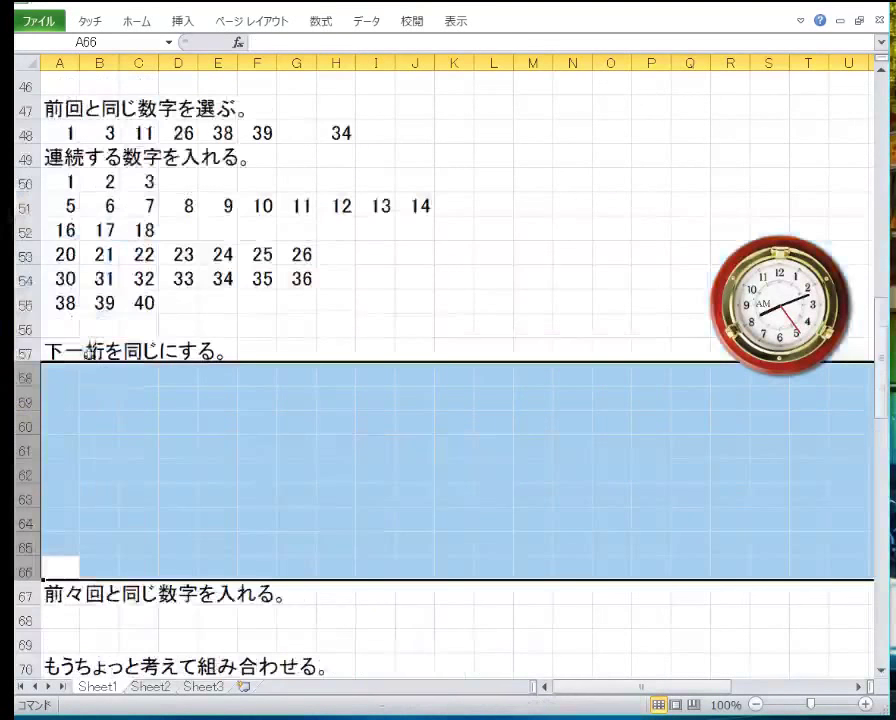
left_click_drag(28, 303, 28, 182)
right_click(84, 207)
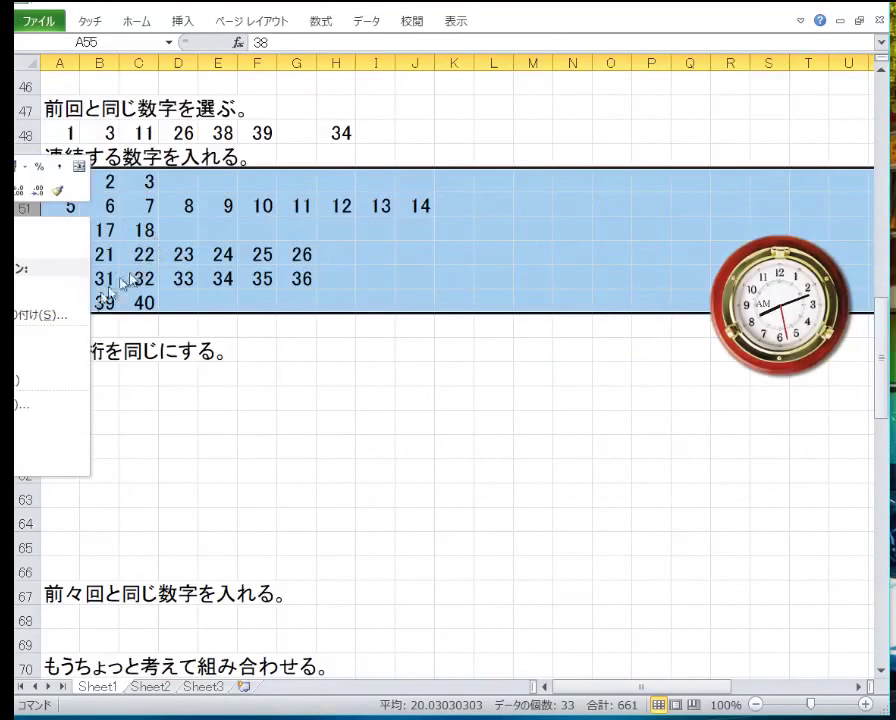
left_click(26, 380)
Clear the numbers in row 48 under 前回と同じ数字を選ぶ。.
scroll(52, 360, "up", 3)
left_click(24, 351)
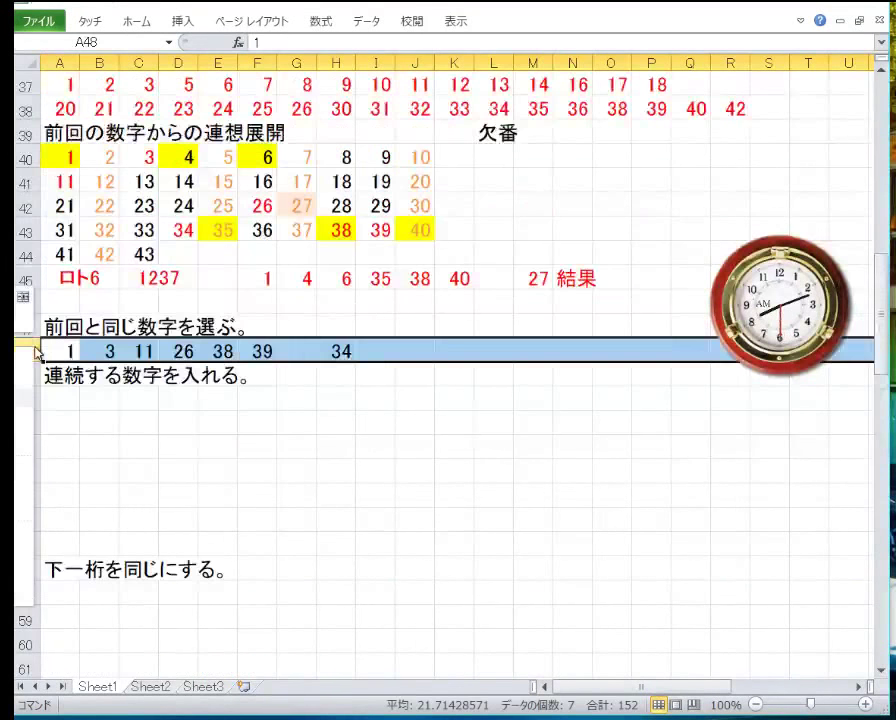
key("Delete")
Delete rows 40 to 45 with the number grid and the ロト6 1237 result, and insert six blank rows in their place.
scroll(64, 450, "up", 1)
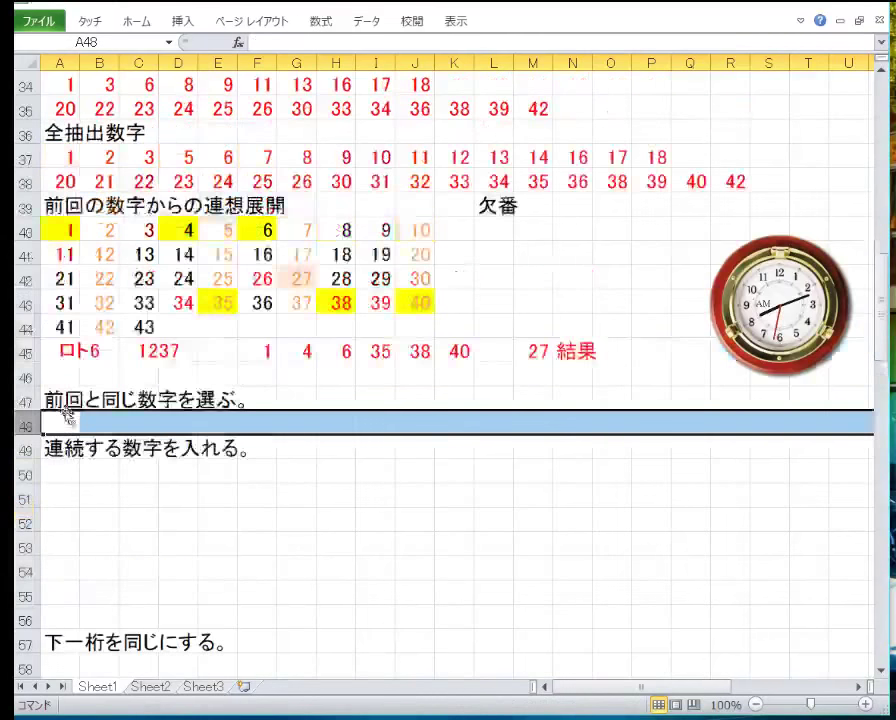
left_click_drag(24, 353, 24, 230)
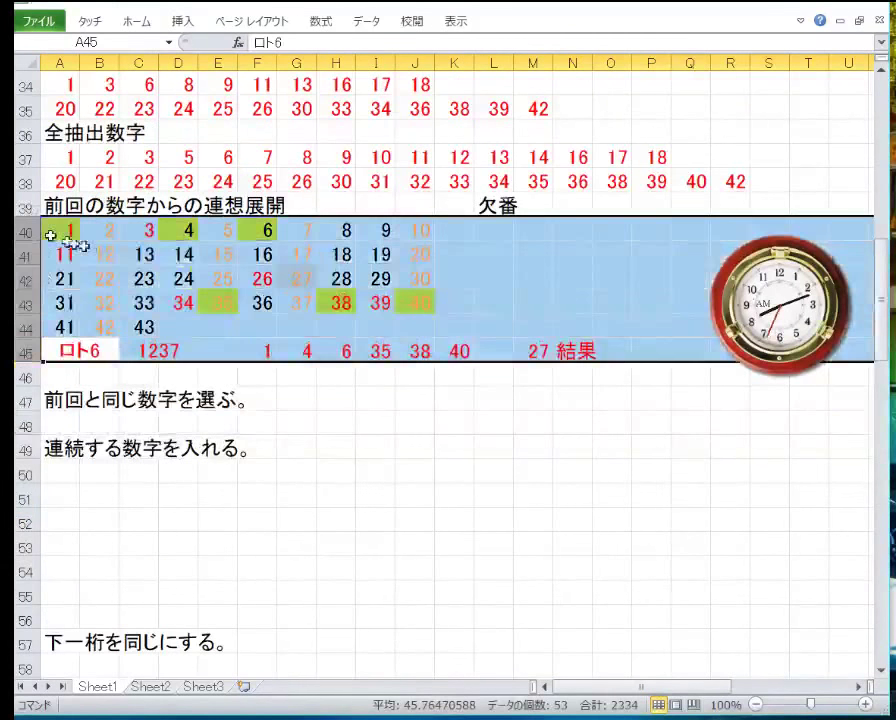
right_click(72, 242)
left_click(58, 397)
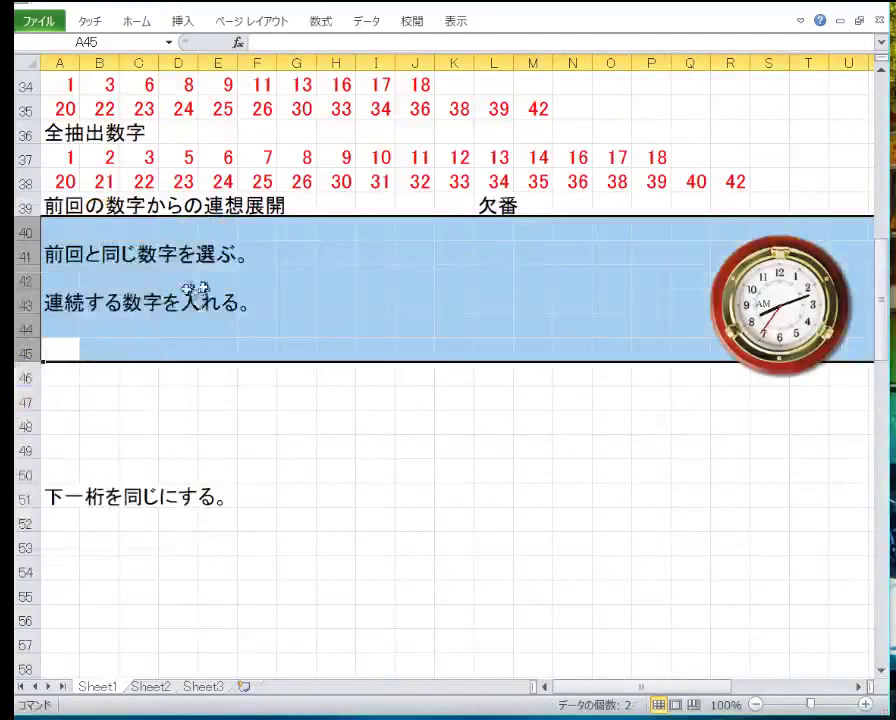
right_click(24, 284)
left_click(118, 408)
Clear the numbers in rows 37 and 38 under the upper 全抽出数字 heading.
scroll(120, 400, "up", 3)
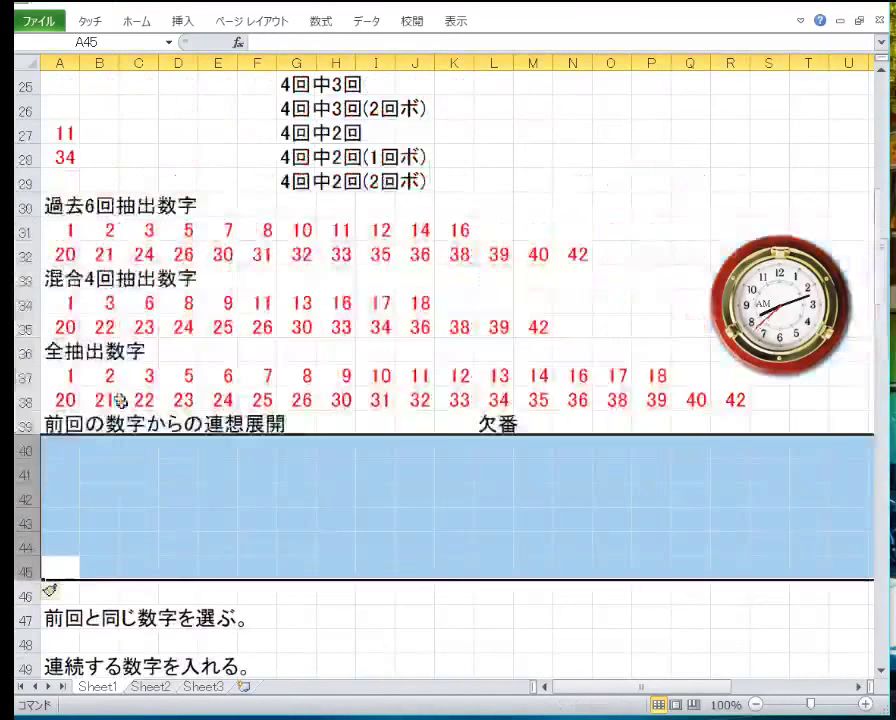
left_click(28, 399)
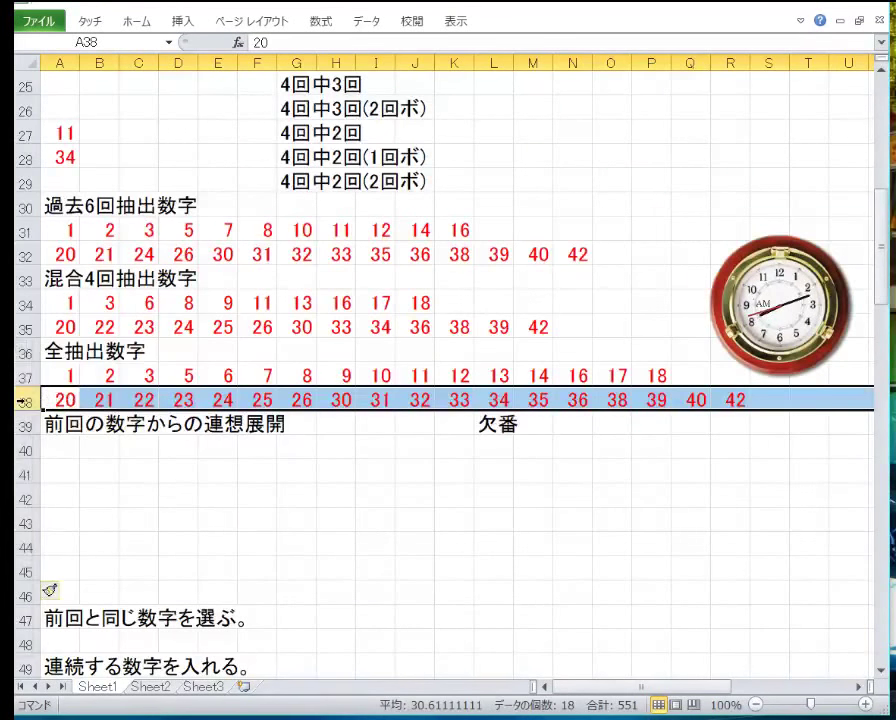
left_click_drag(20, 399, 20, 376)
right_click(72, 372)
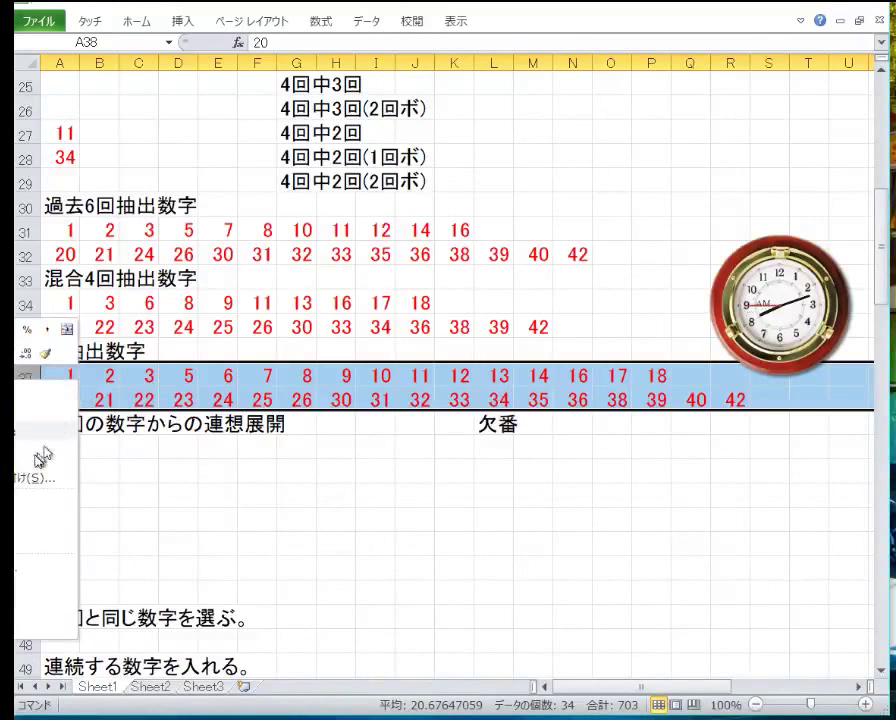
left_click(16, 532)
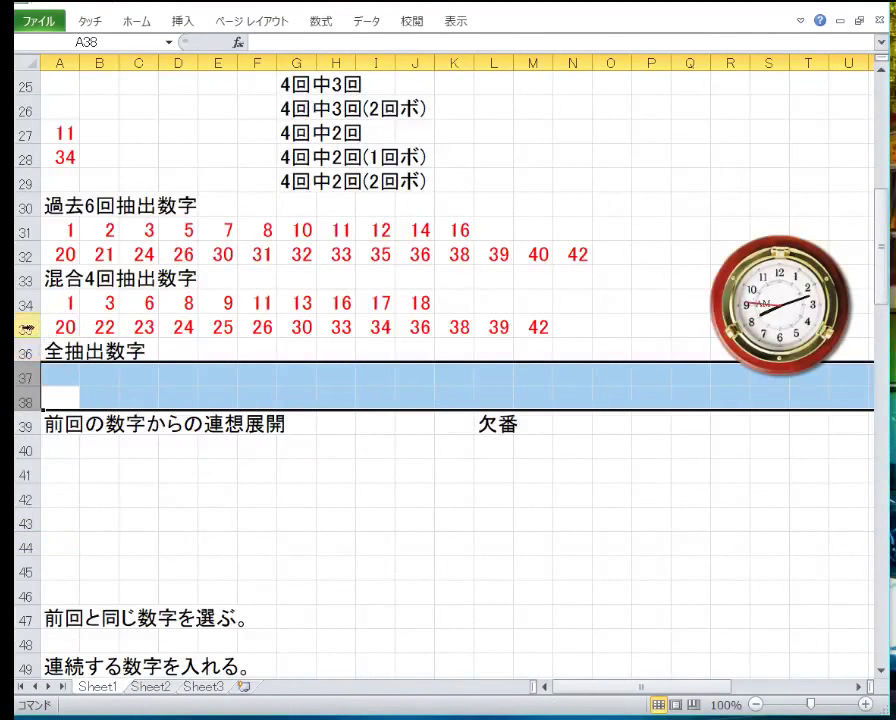
Delete rows 34 and 35 under 混合4回抽出数字 and insert two blank rows in their place.
left_click_drag(26, 327, 26, 303)
right_click(88, 305)
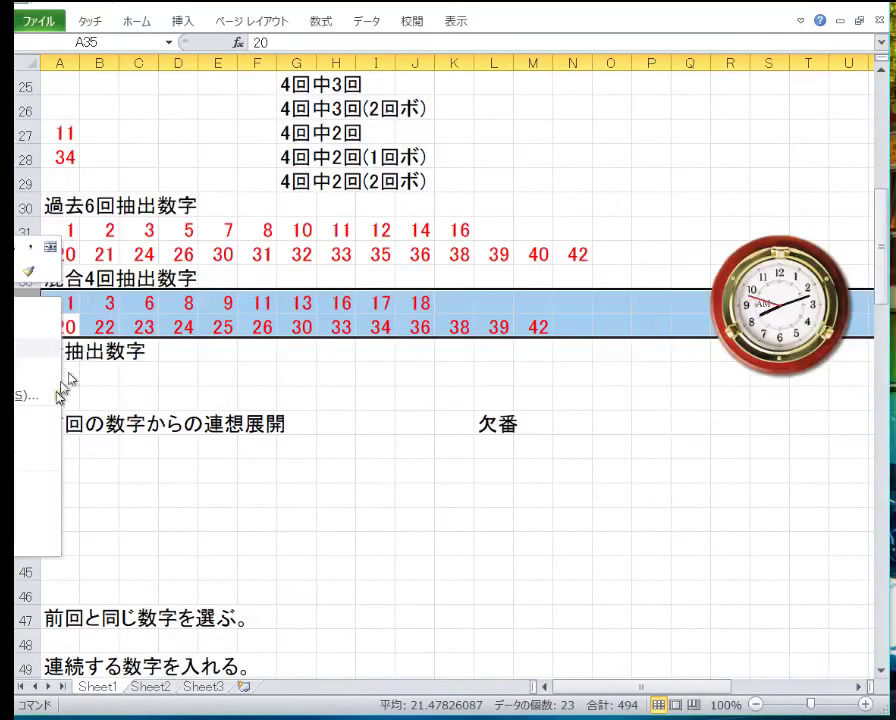
left_click(30, 437)
right_click(95, 318)
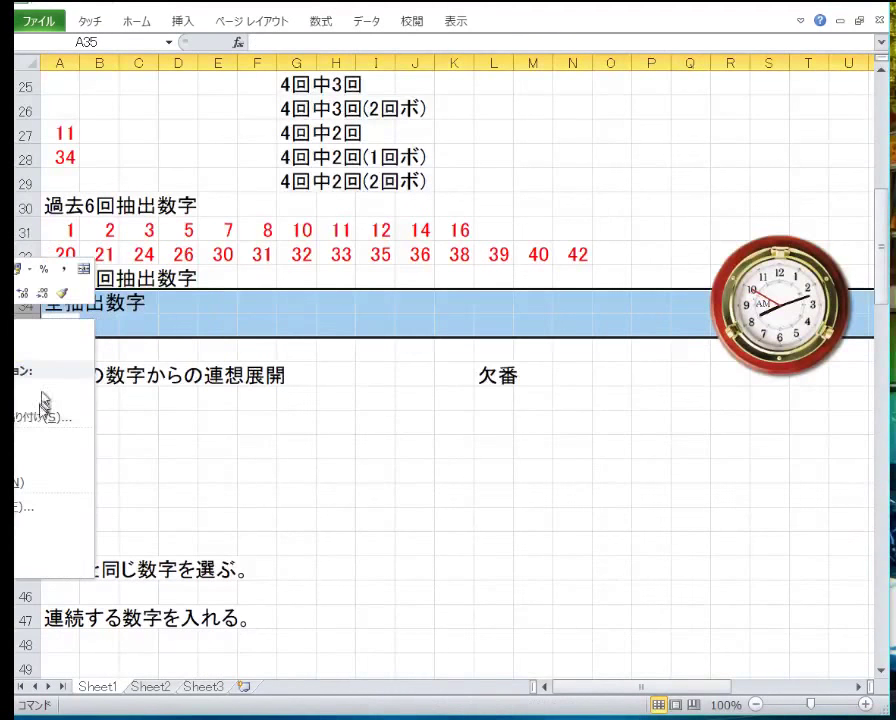
left_click(34, 444)
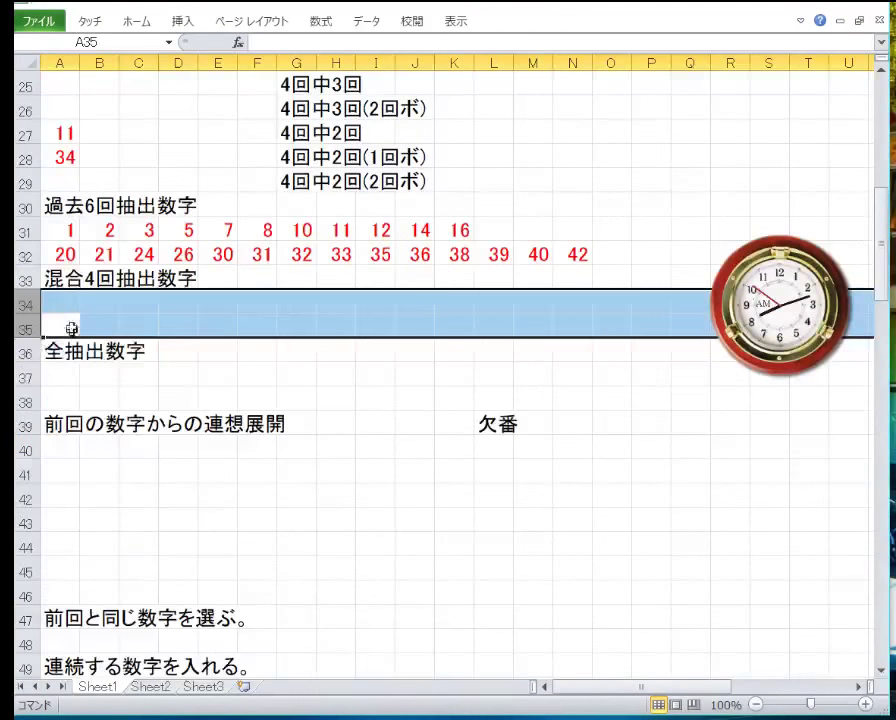
Clear the numbers in rows 31 and 32 under 過去6回抽出数字.
left_click(26, 255)
left_click_drag(26, 248, 26, 234)
right_click(24, 234)
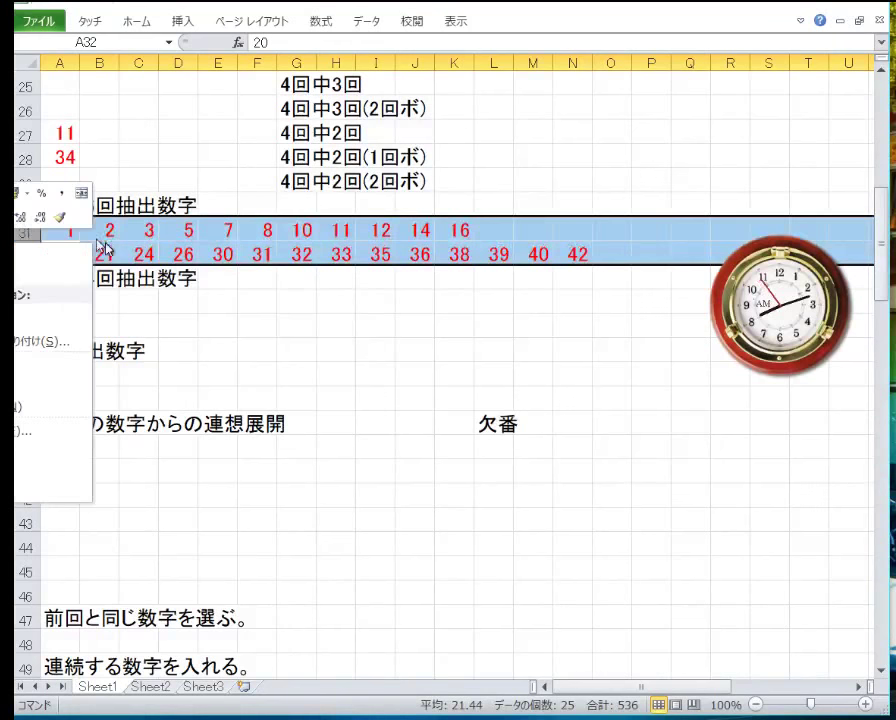
left_click(50, 410)
Clear the numbers in A26:D28 under the 混合4回 heading.
scroll(124, 392, "up", 2)
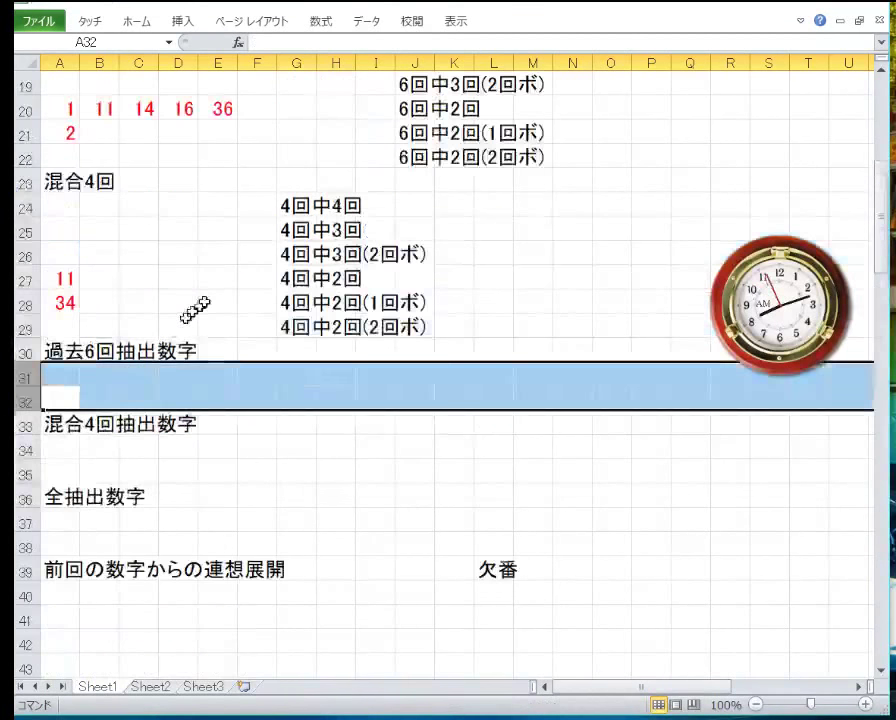
left_click_drag(180, 304, 62, 258)
right_click(103, 266)
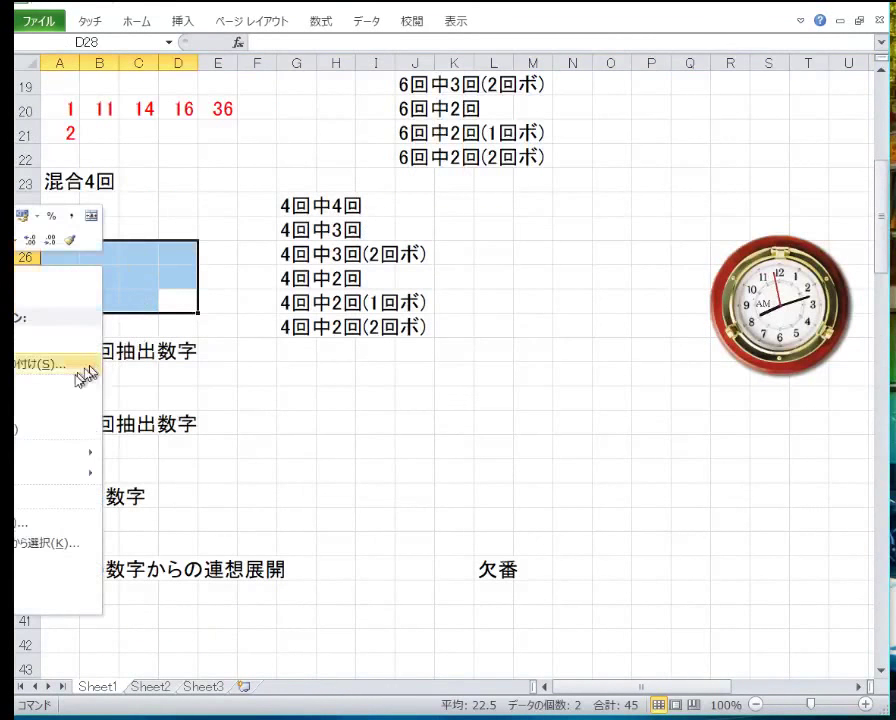
left_click(45, 428)
Clear the numbers in A19:E22 under the ロト6過去6回 heading.
scroll(94, 366, "up", 3)
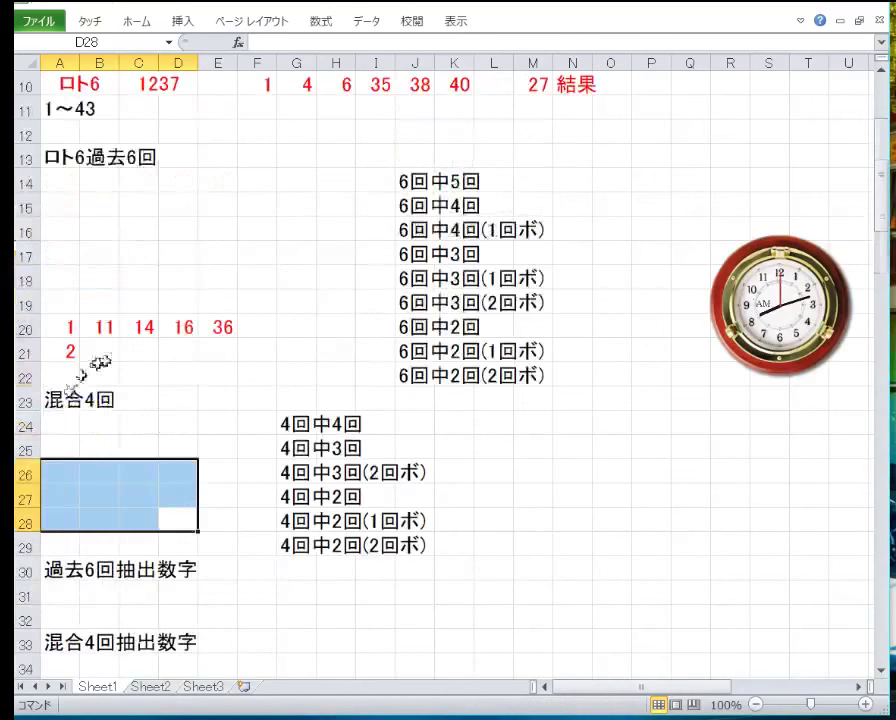
left_click_drag(224, 372, 76, 314)
right_click(80, 316)
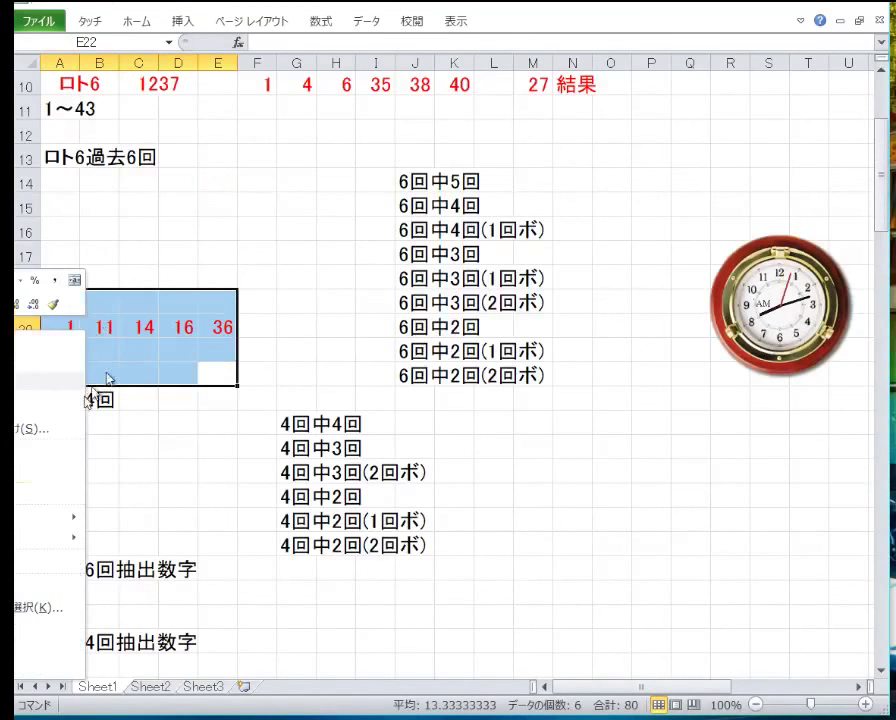
left_click(22, 494)
Copy the red ロト6 1237 result row and insert the copy above the ロト7 243 row.
scroll(100, 424, "up", 3)
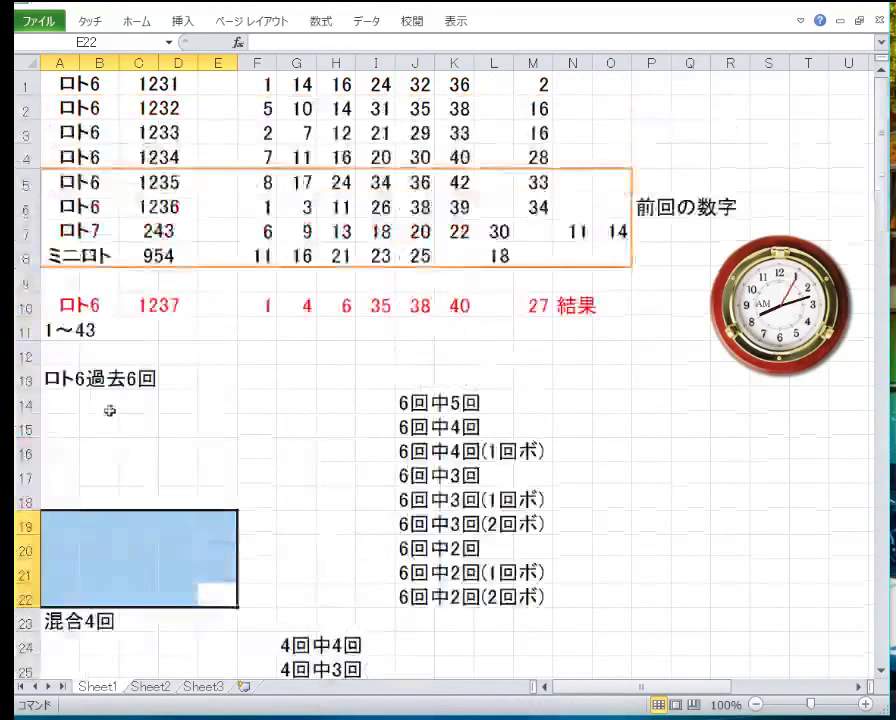
left_click(250, 377)
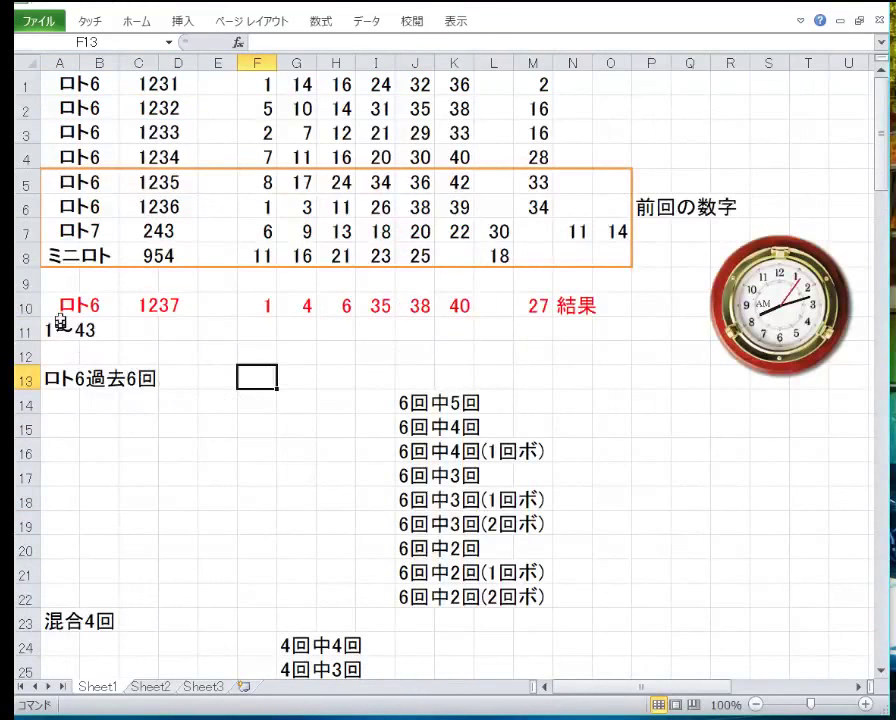
left_click(26, 305)
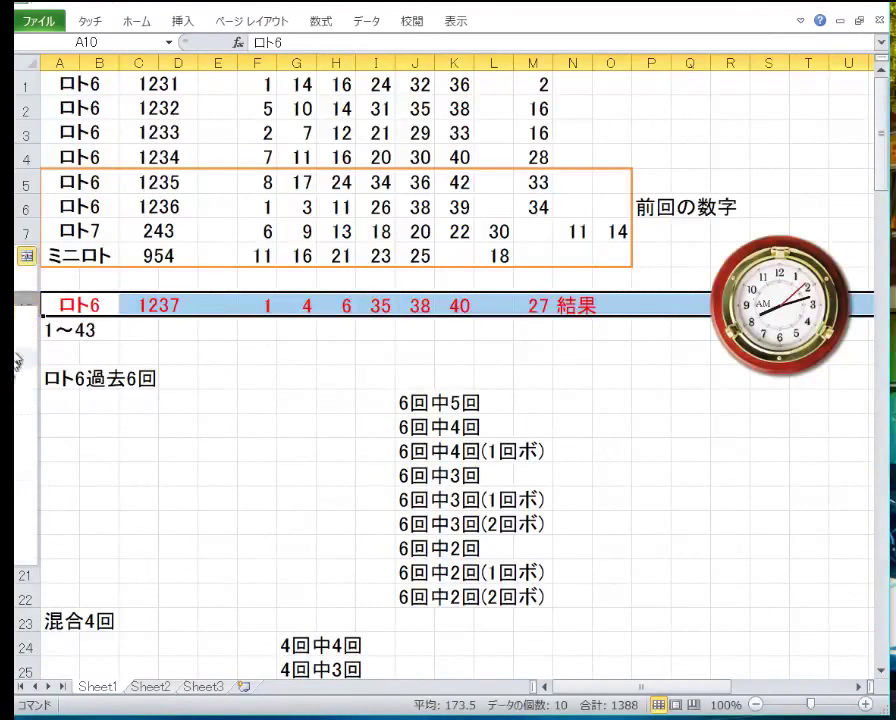
key("ctrl+c")
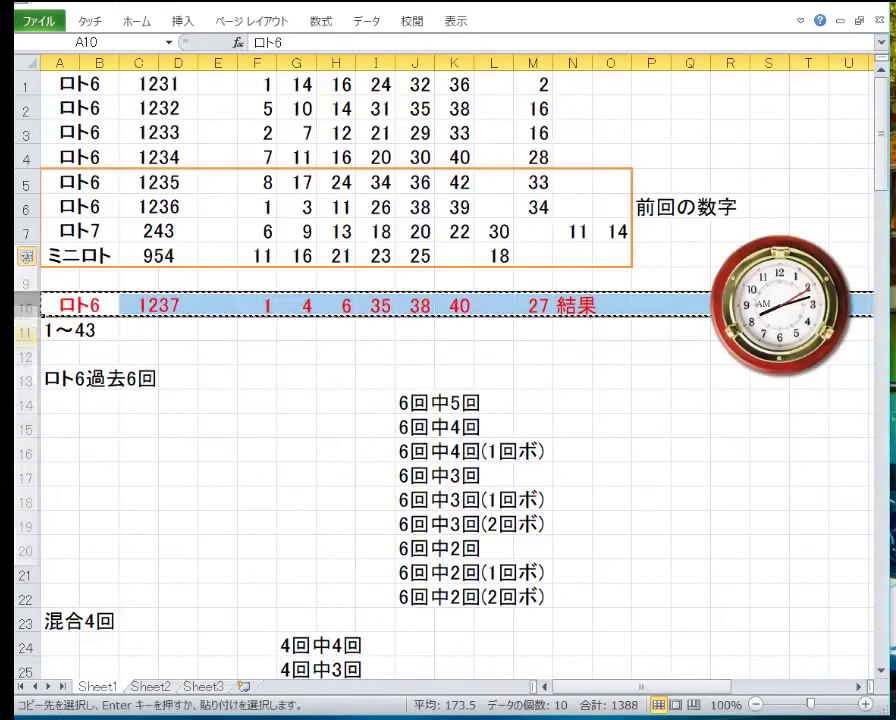
left_click(30, 231)
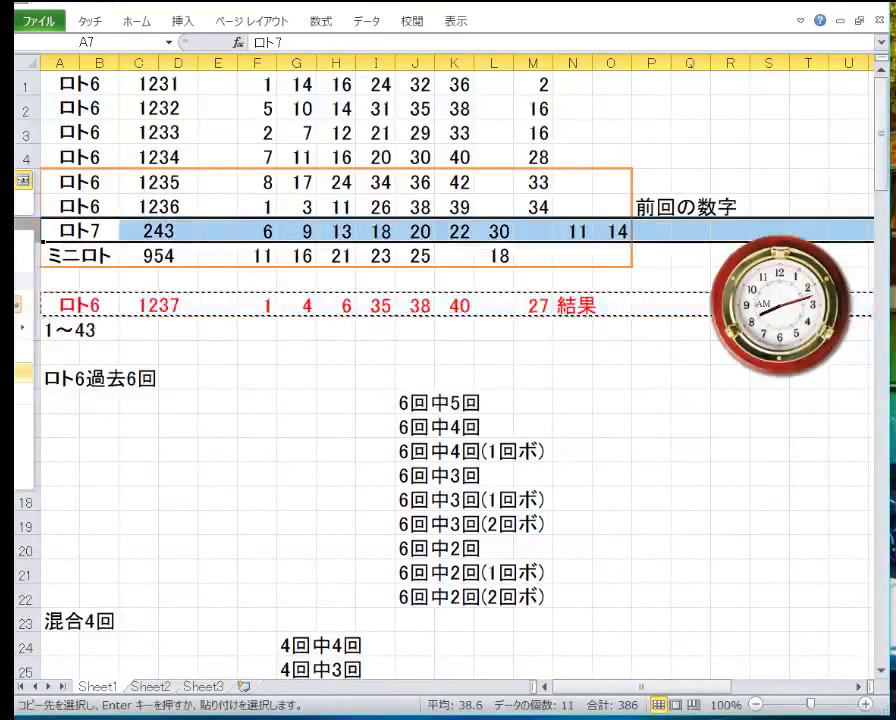
key("ctrl+shift+plus")
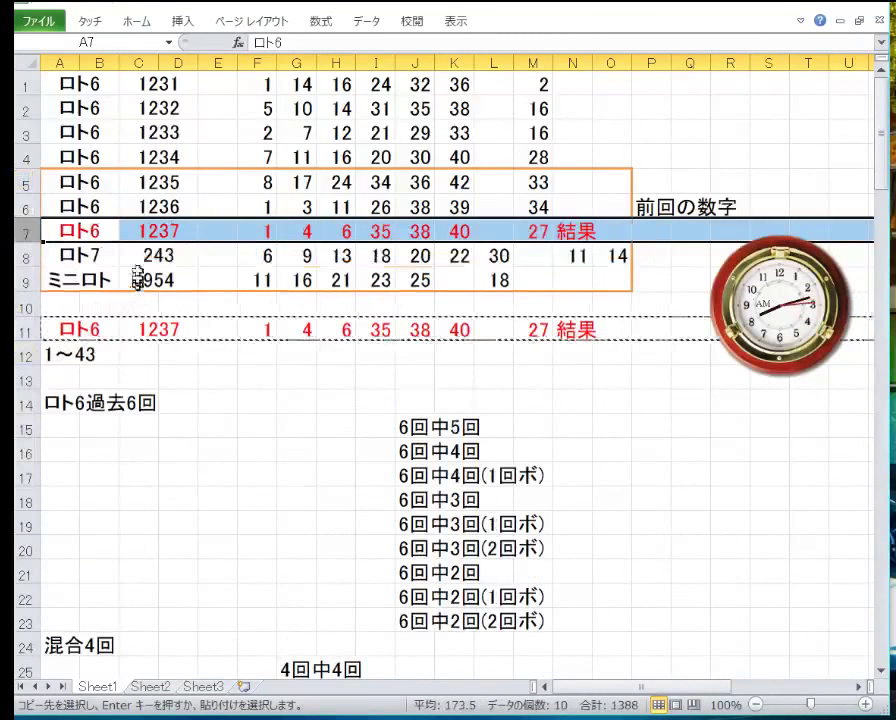
Set the font colour of the inserted ロト6 1237 row to black and delete the ロト6 1231 row.
left_click(137, 21)
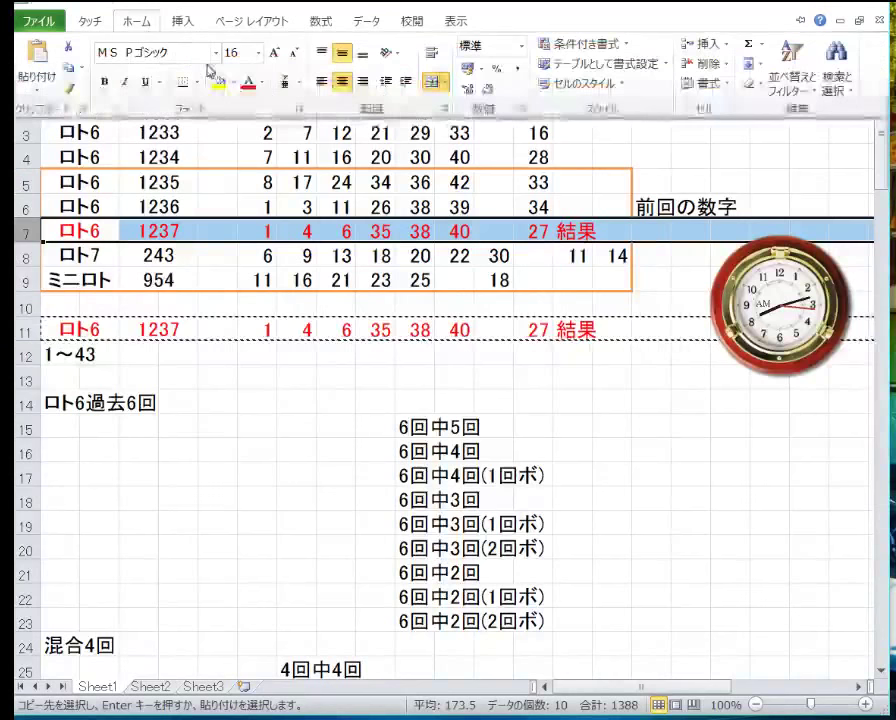
left_click(260, 83)
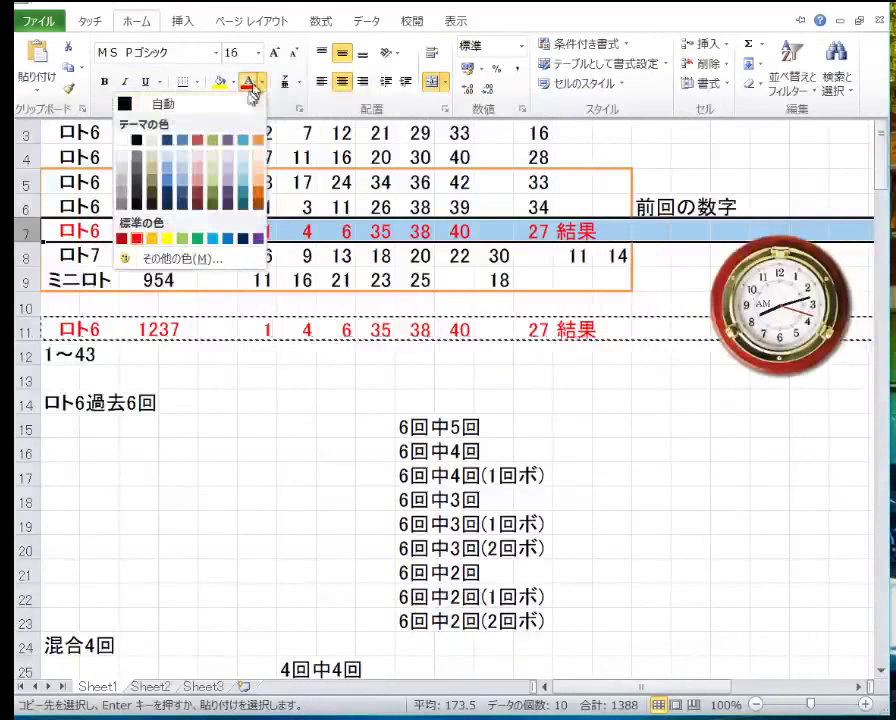
left_click(143, 147)
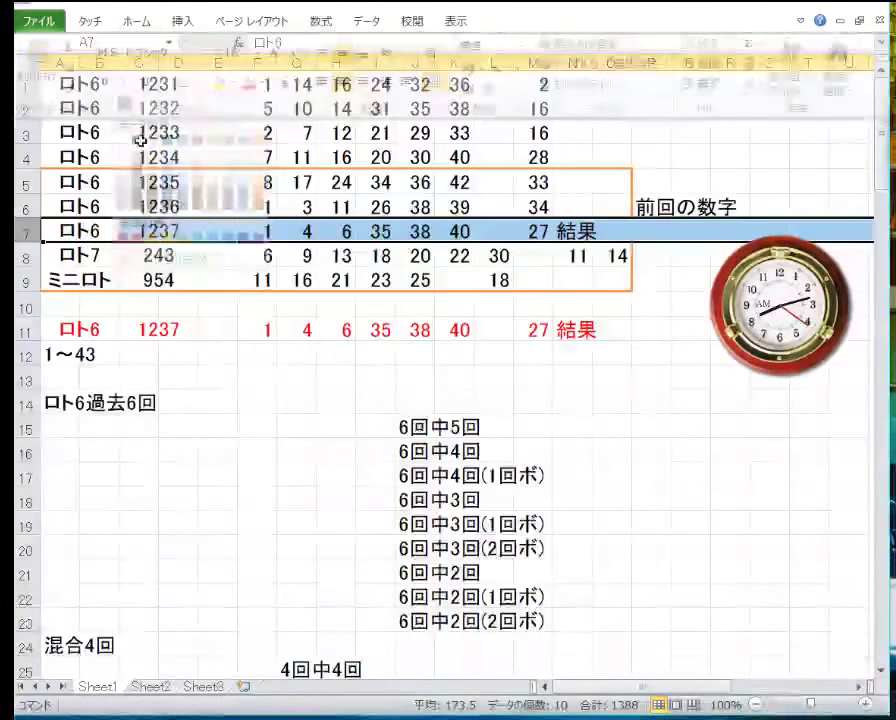
left_click(26, 84)
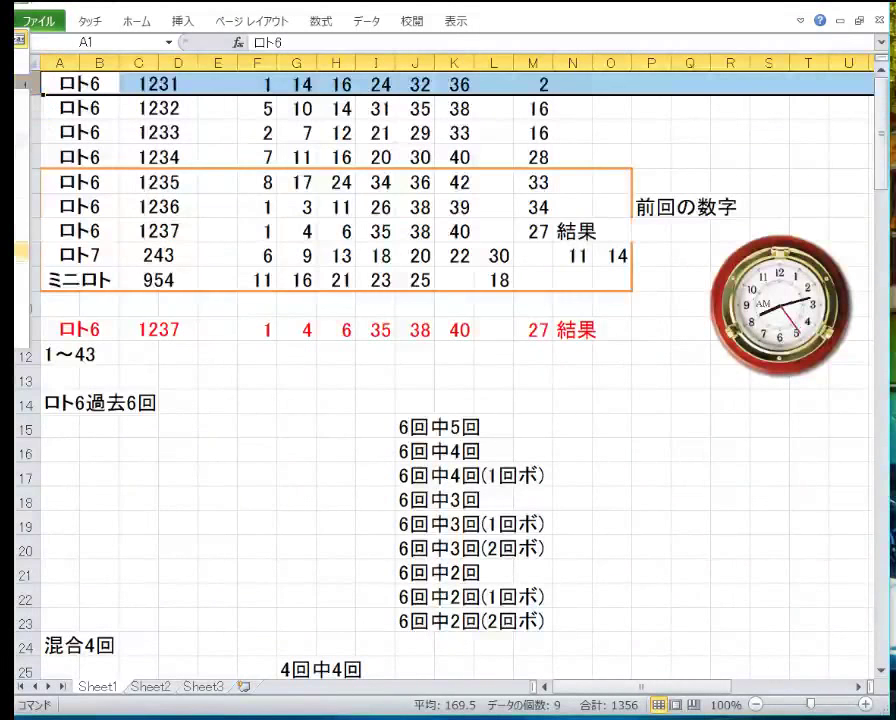
key("ctrl+minus")
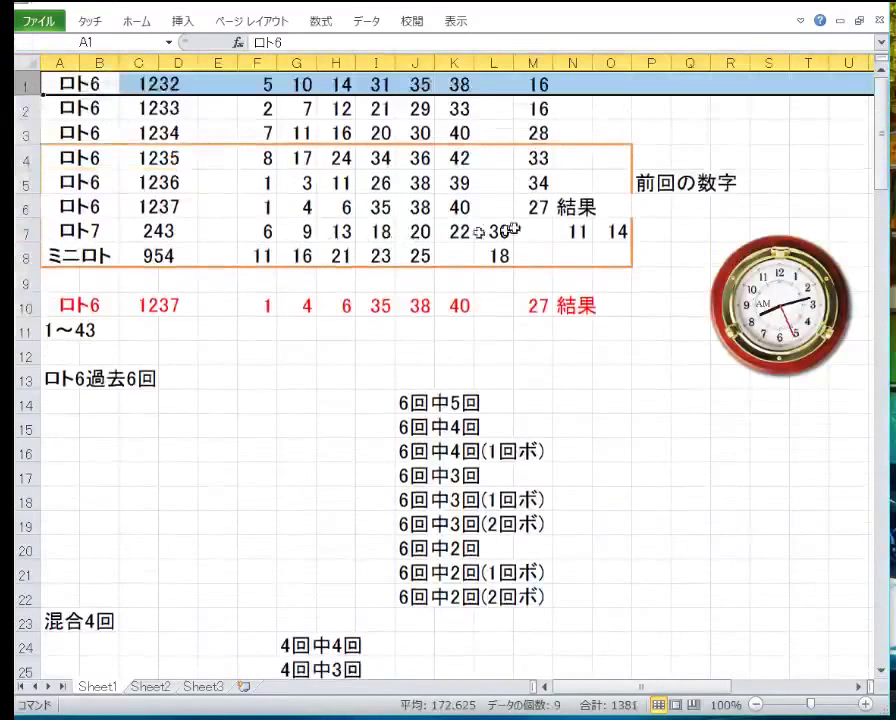
Clear the 結果 label from N6 and move the 前回の数字 label from P5 to P6.
left_click(535, 228)
right_click(575, 207)
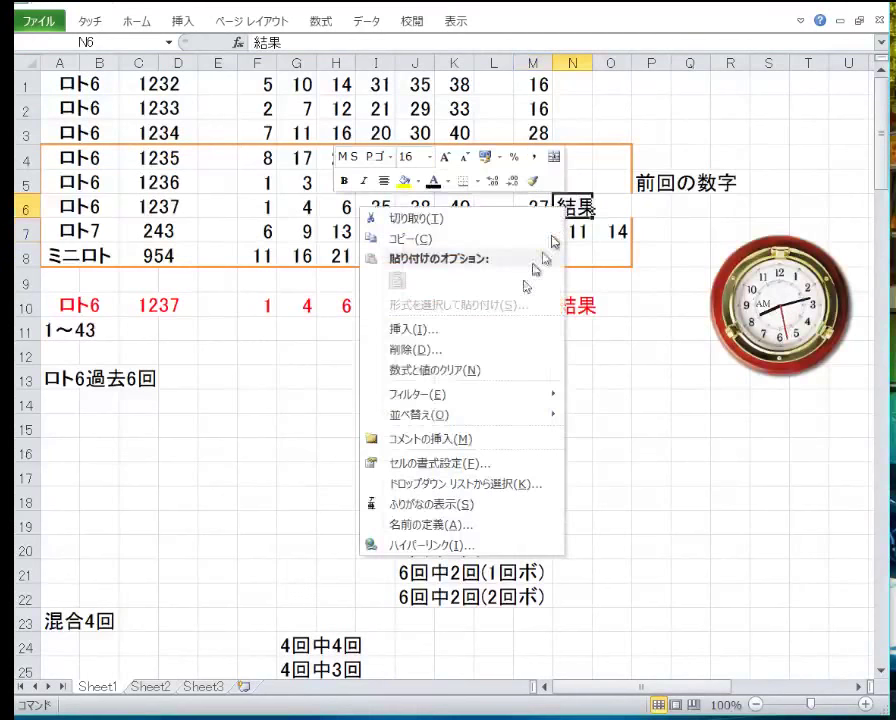
left_click(465, 375)
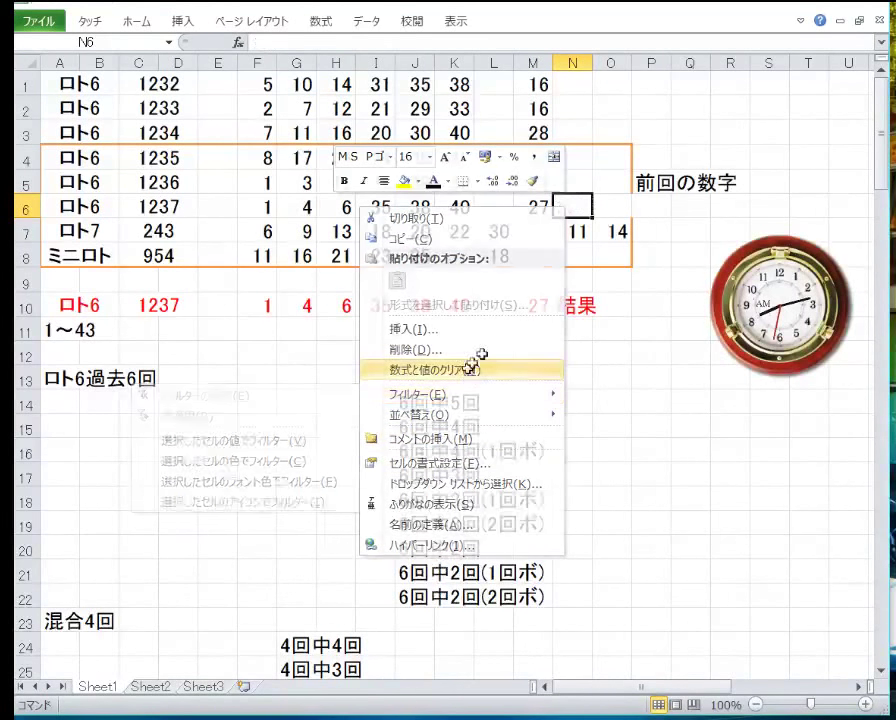
left_click(660, 181)
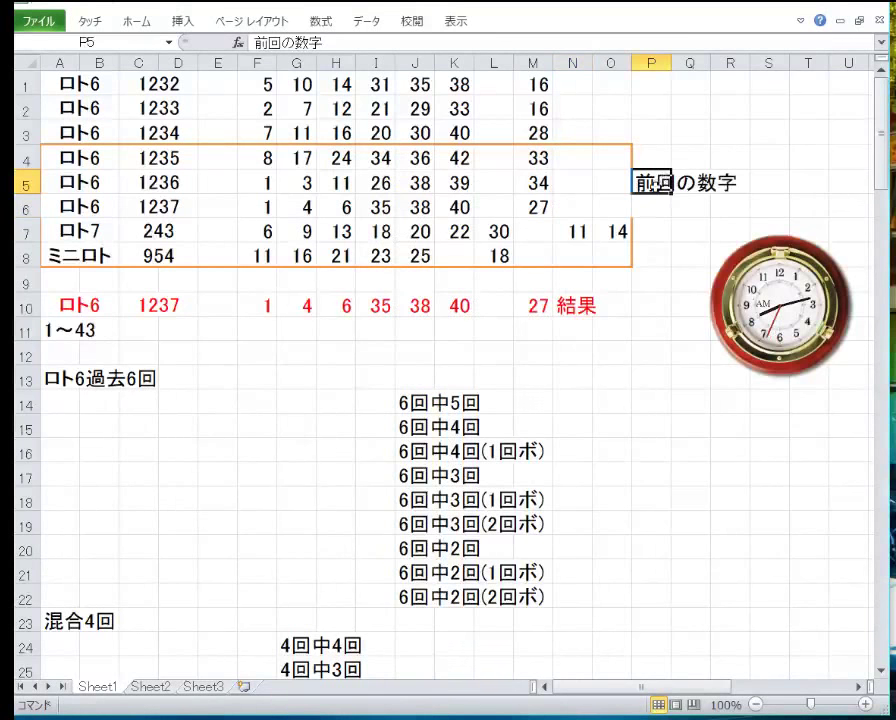
mouse_move(648, 196)
left_mouse_down()
mouse_move(644, 222)
mouse_move(646, 208)
left_mouse_up()
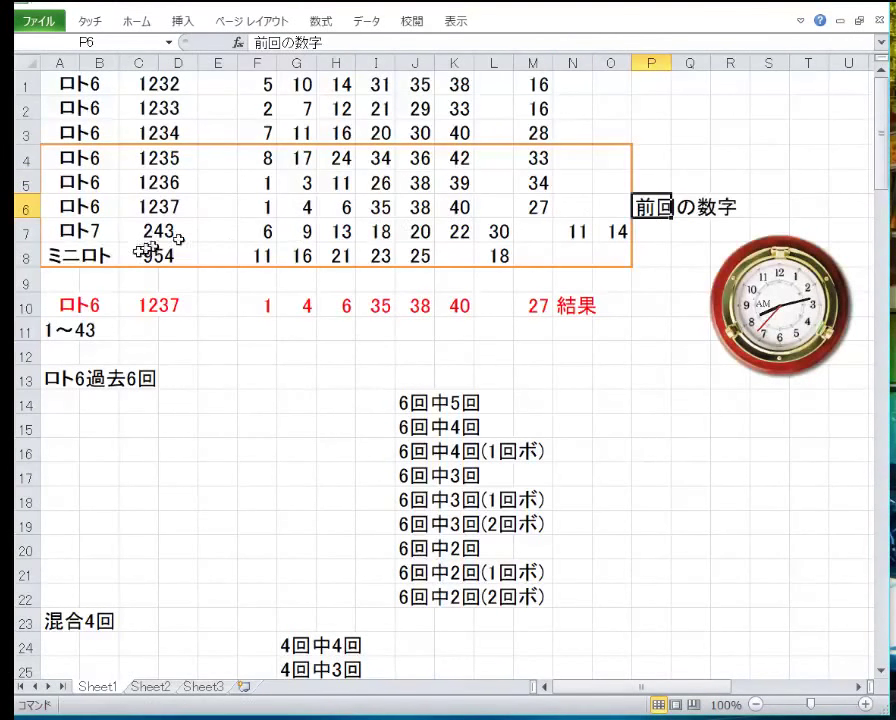
Move the ロト7 243 row below the ミニロト 954 row by cutting it and inserting the cut cells.
left_click(28, 231)
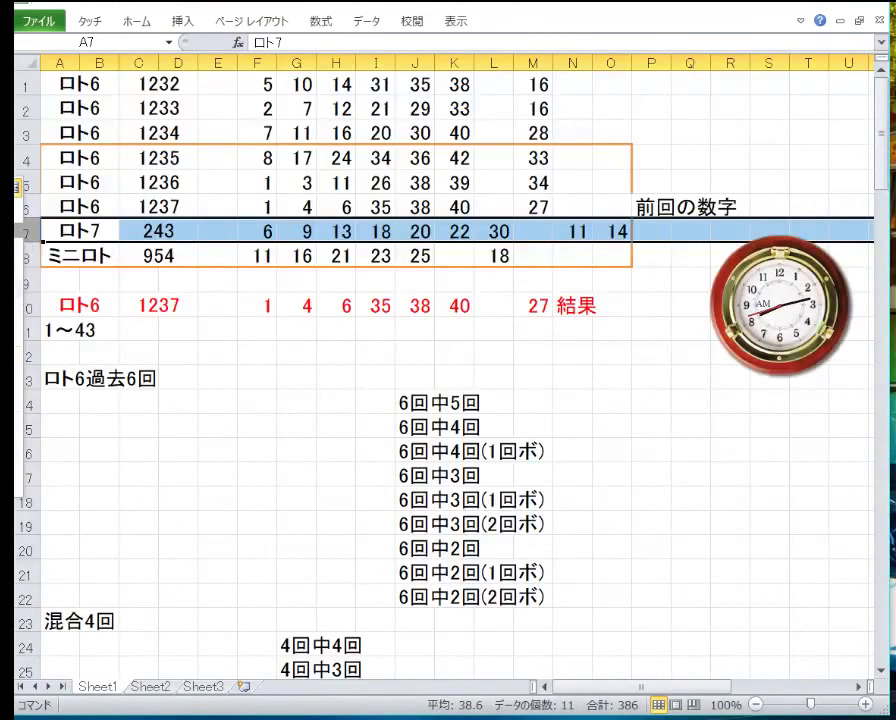
right_click(38, 234)
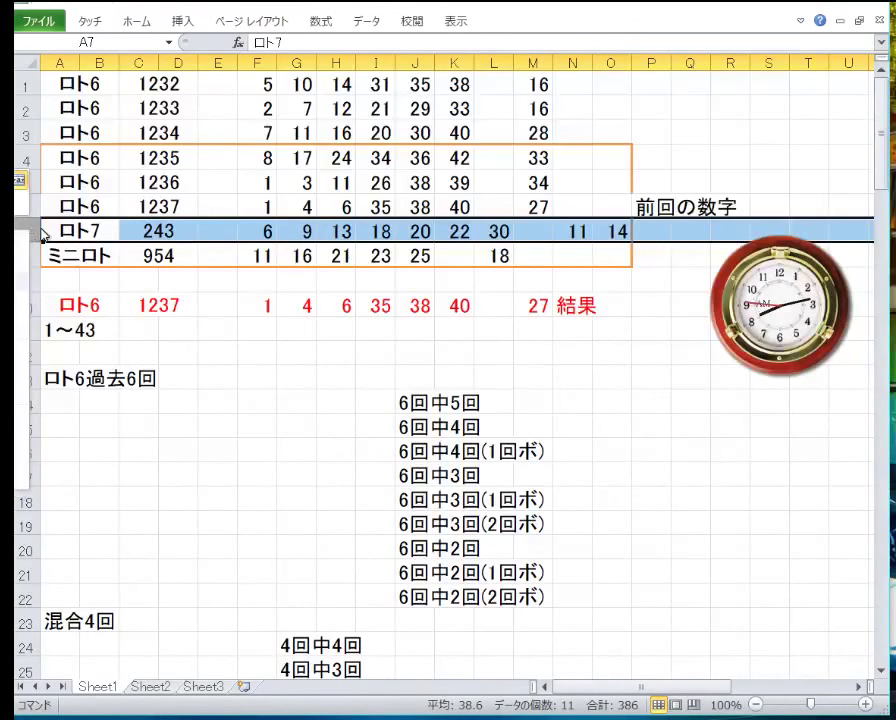
left_click(80, 268)
right_click(28, 280)
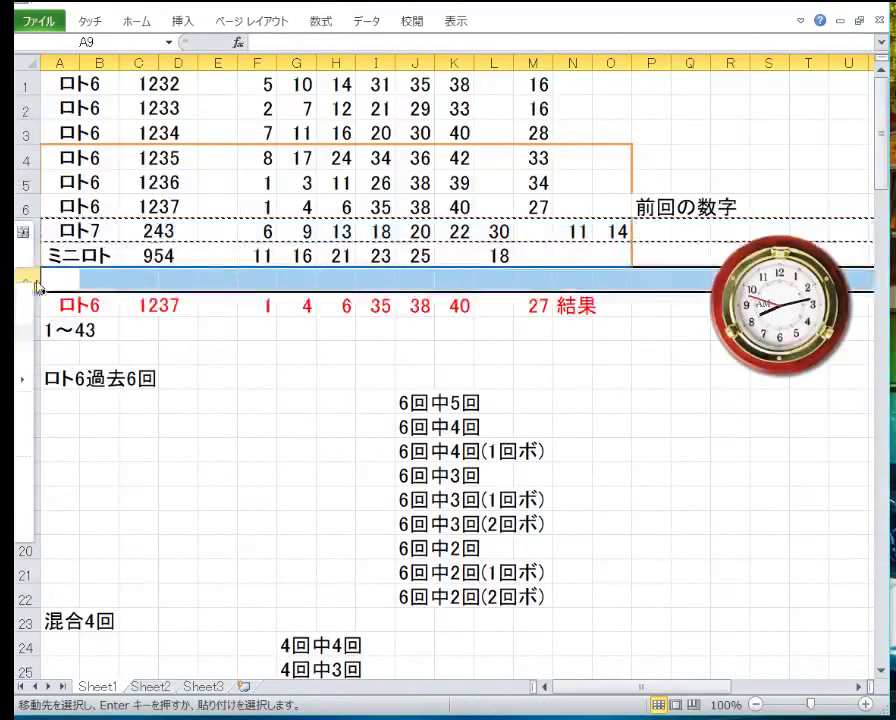
left_click(22, 413)
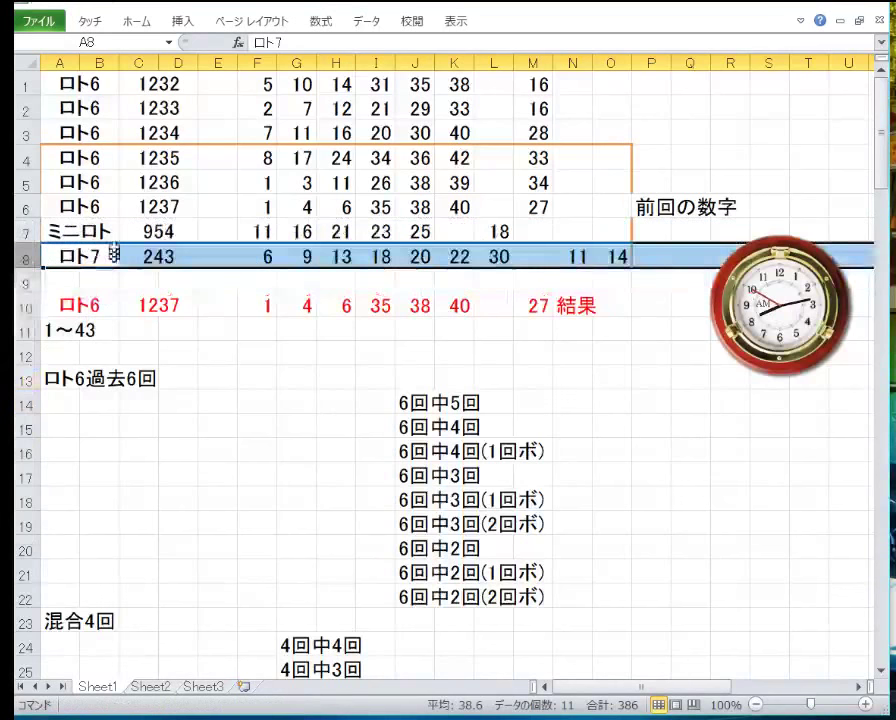
Apply a thick orange outline border around A4:O8.
left_click_drag(68, 164, 596, 258)
right_click(596, 258)
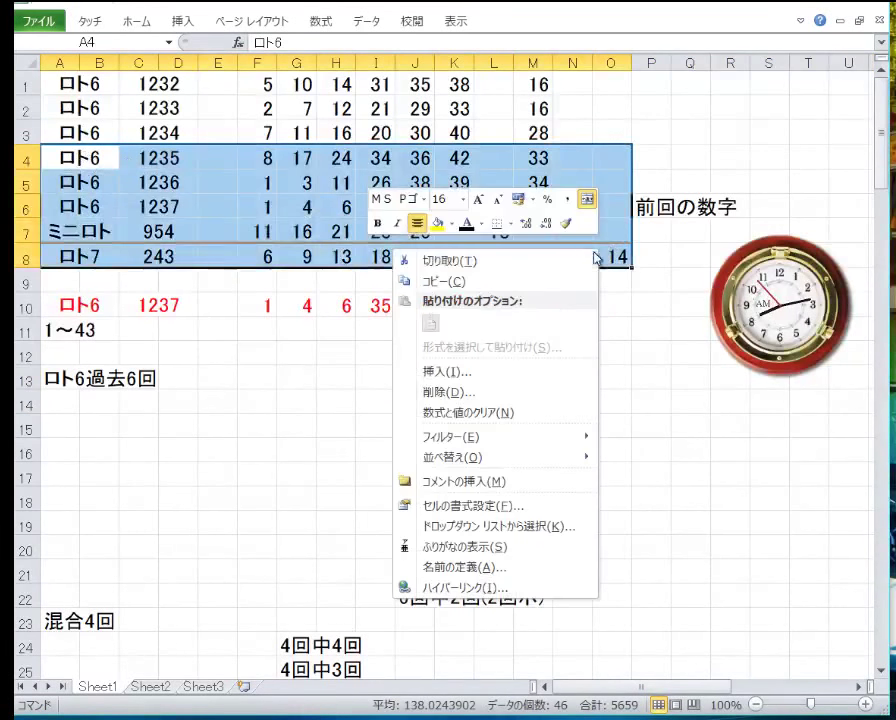
left_click(506, 505)
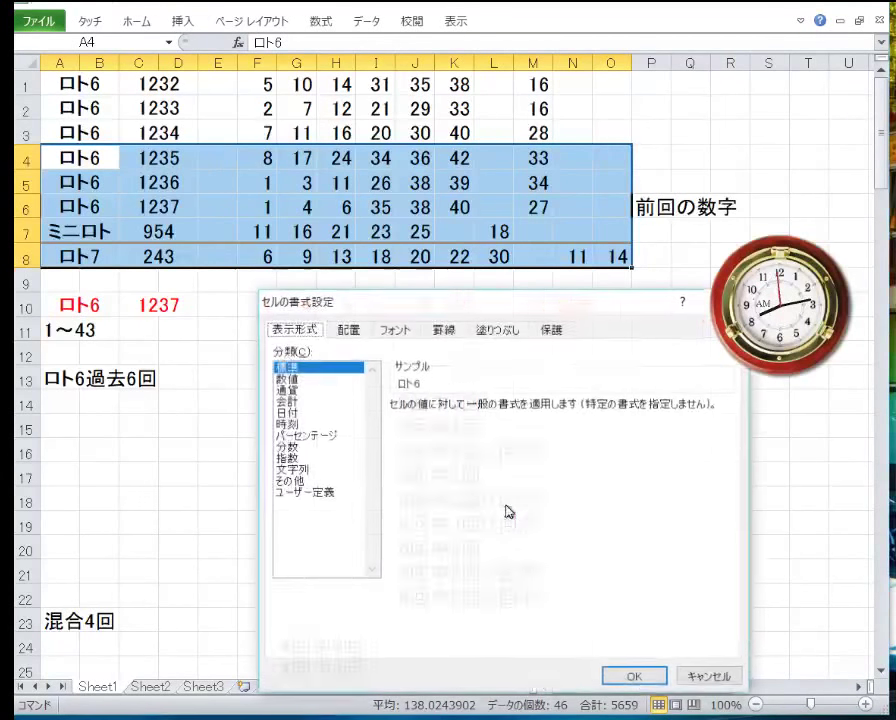
left_click(449, 335)
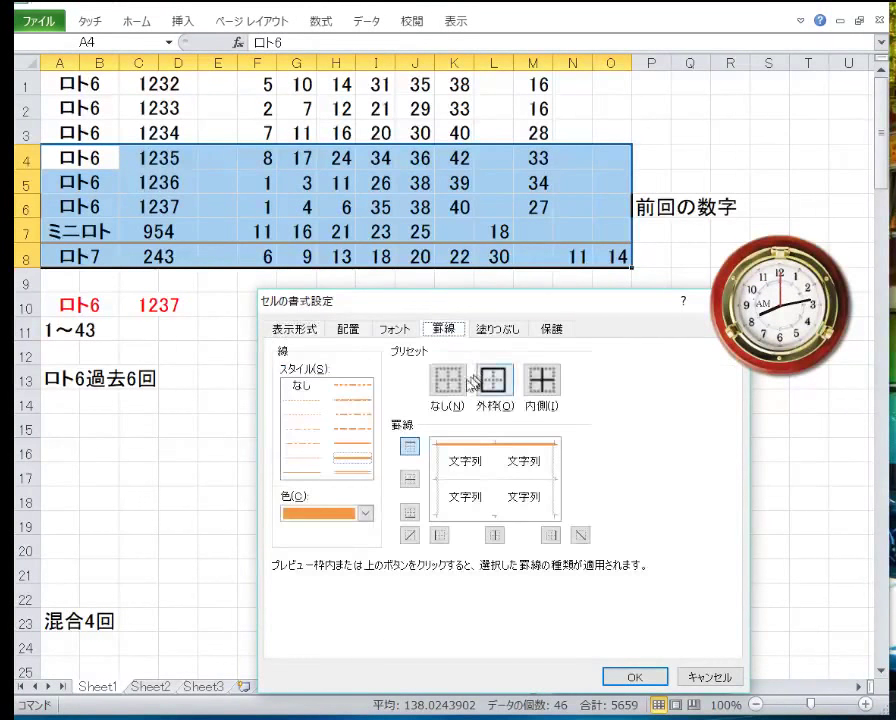
left_click(494, 382)
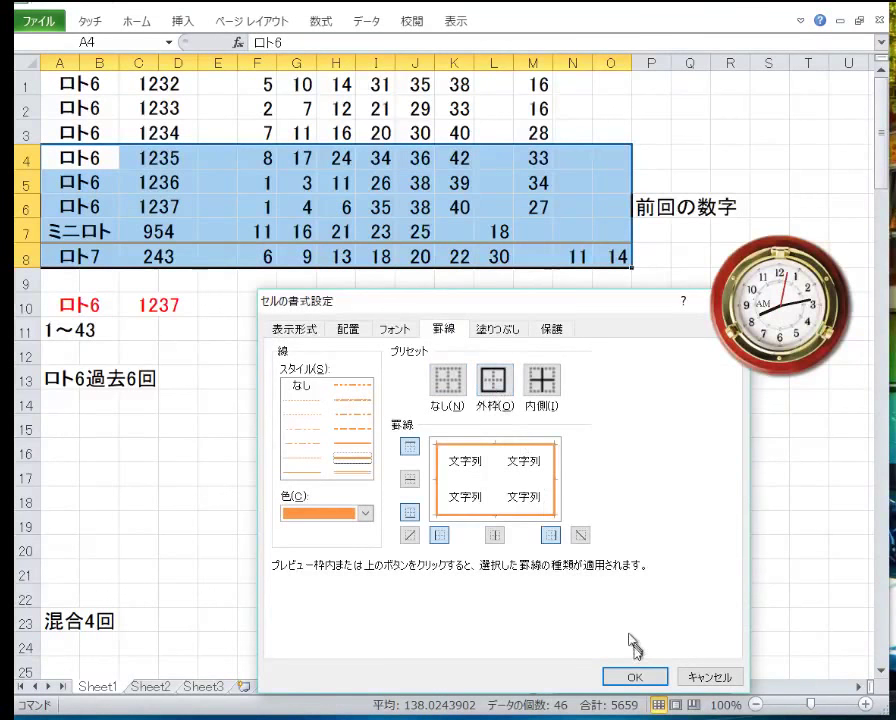
left_click(633, 677)
left_click(262, 364)
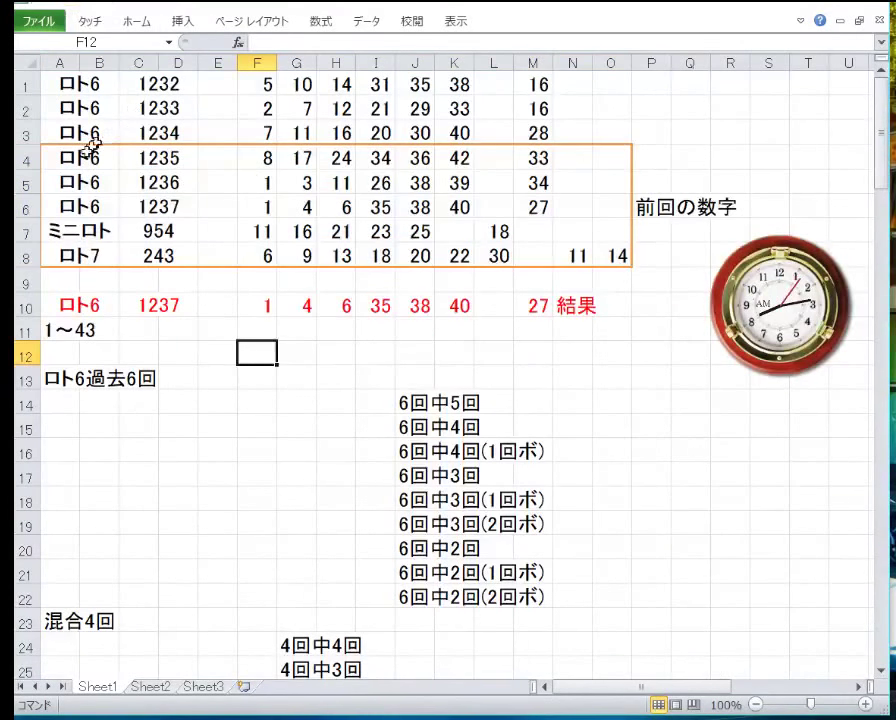
Remove the borders from the cells A4:O8.
left_click_drag(92, 148, 580, 240)
right_click(598, 260)
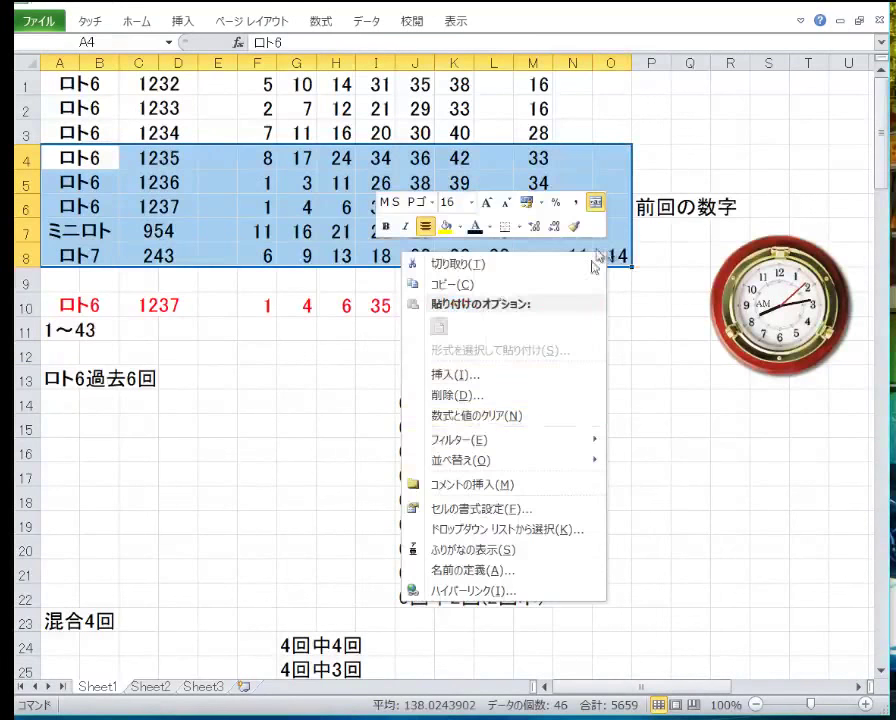
left_click(514, 510)
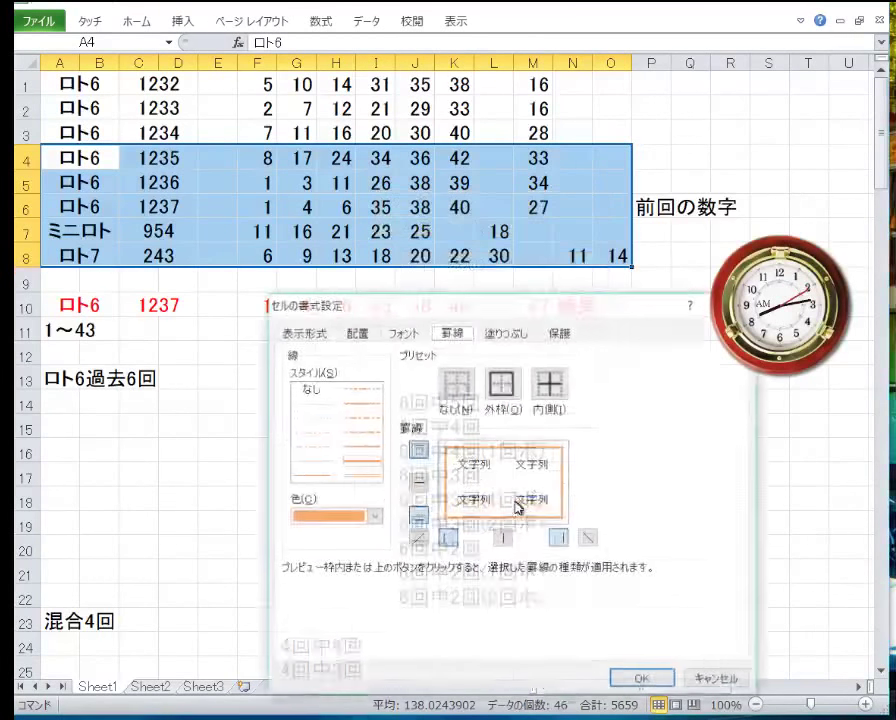
left_click(643, 680)
Apply a thick orange outline border around A5:O8, from the ロト6 1236 row to the ロト7 243 row.
left_click(88, 183)
left_click_drag(88, 183, 616, 252)
right_click(616, 252)
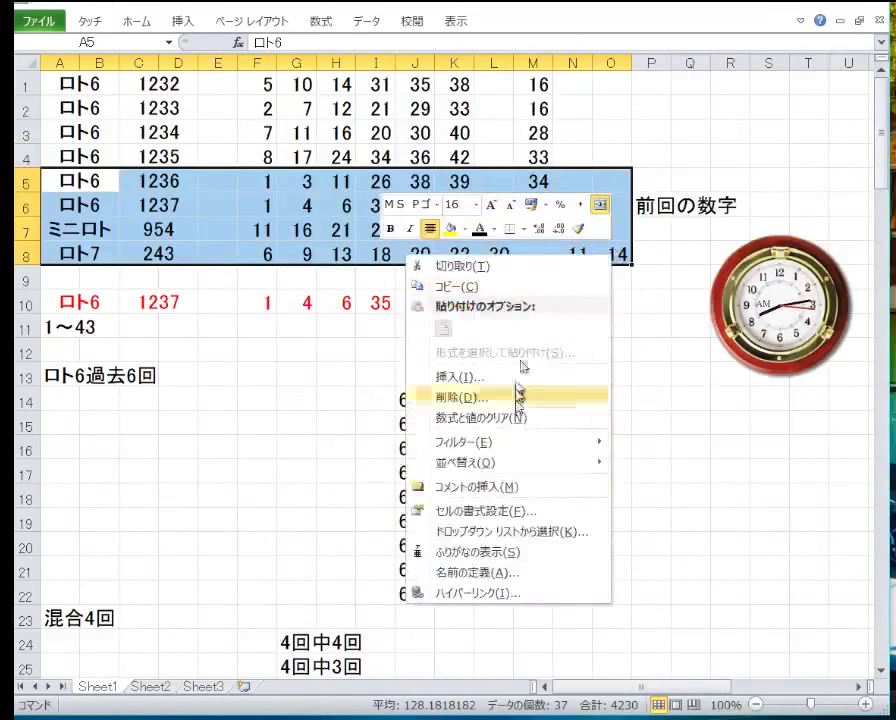
left_click(524, 512)
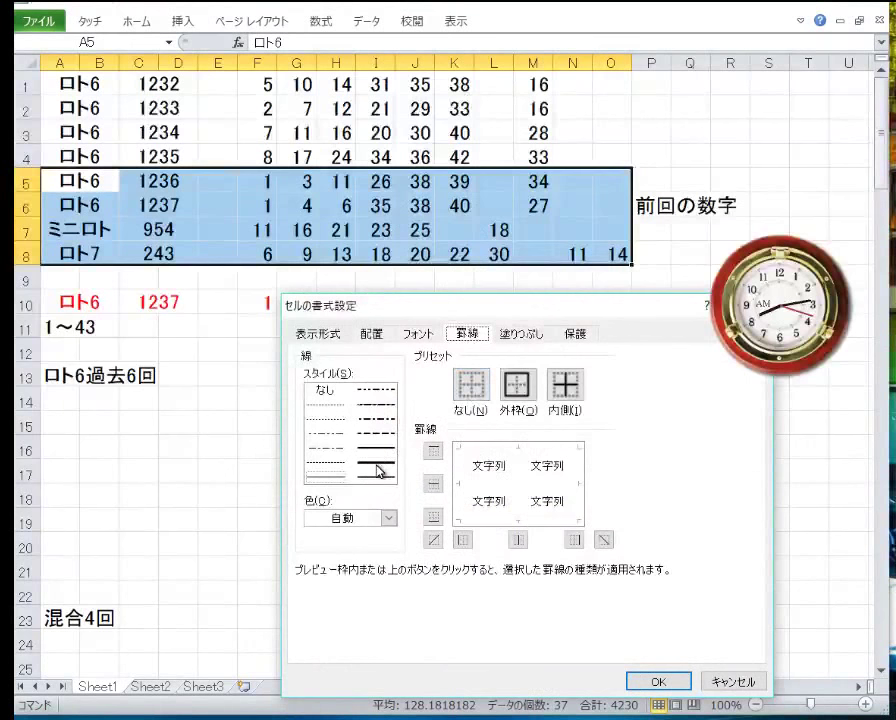
left_click(389, 517)
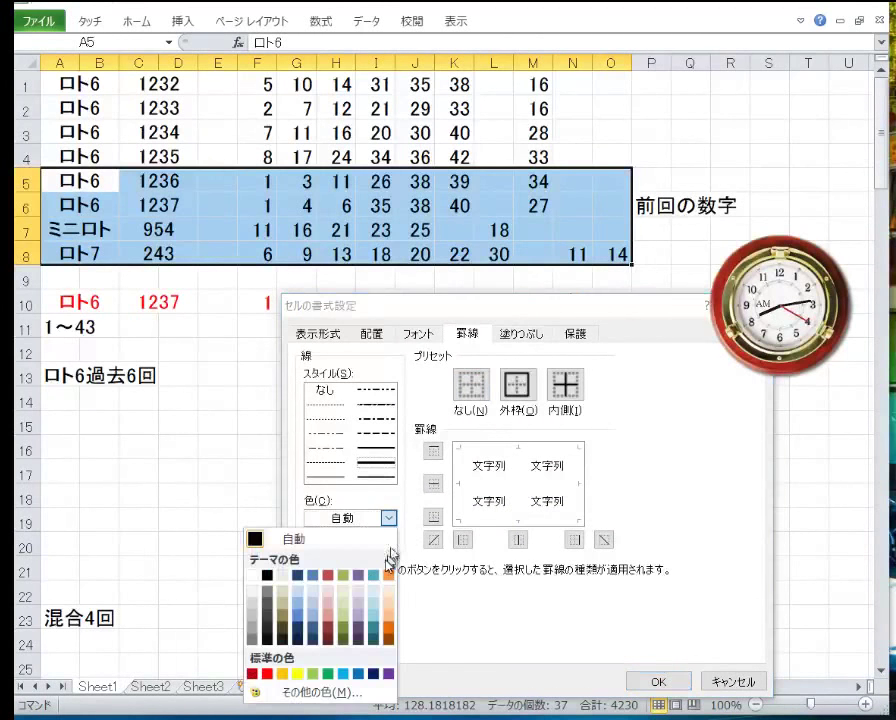
left_click(386, 578)
left_click(514, 392)
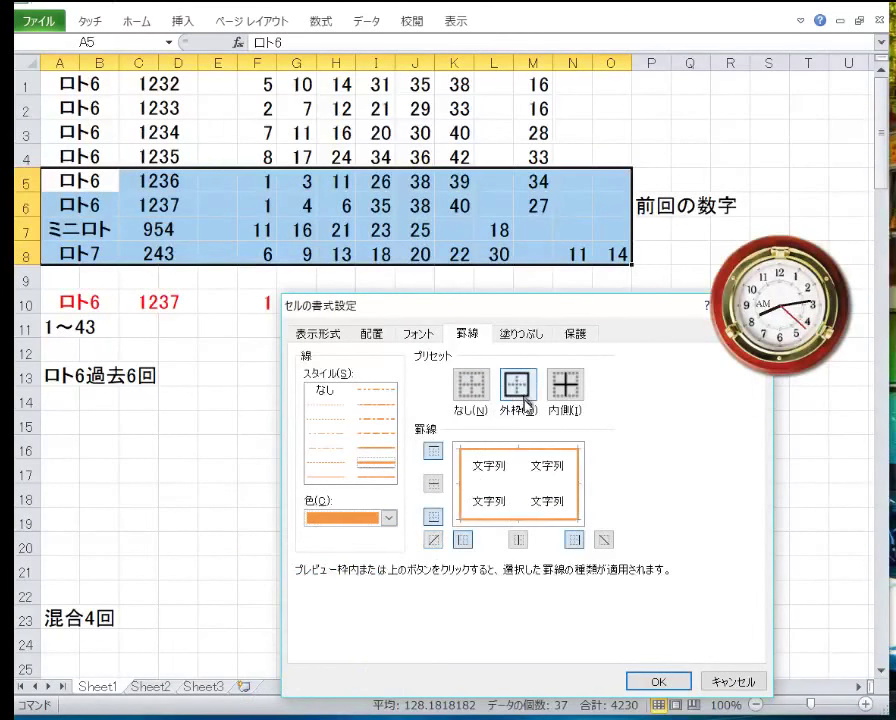
left_click(652, 682)
left_click(352, 378)
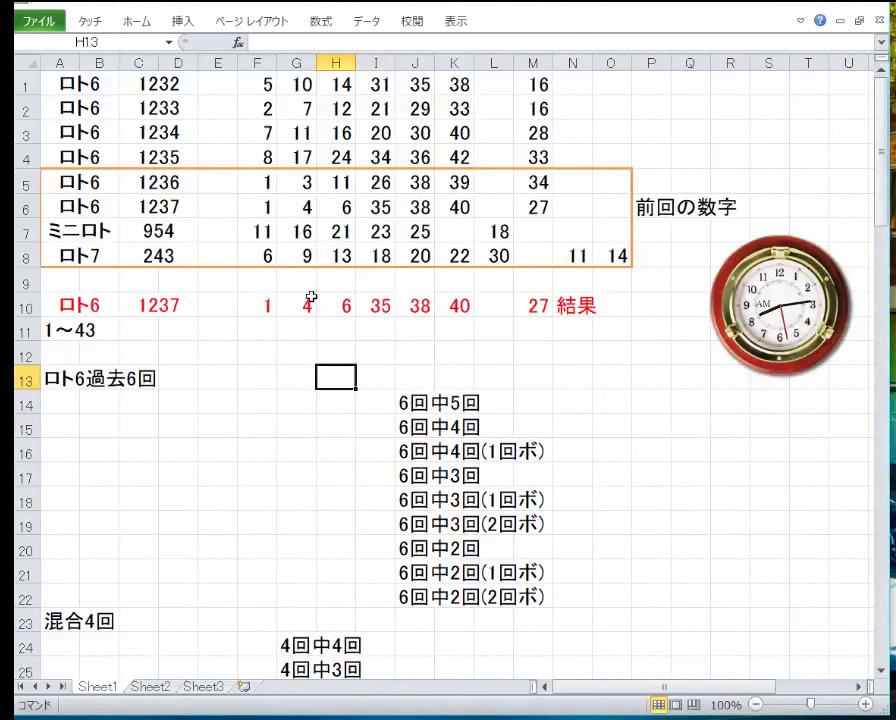
Clear the drawn numbers F10:M10 from the red 結果 row.
left_click(310, 346)
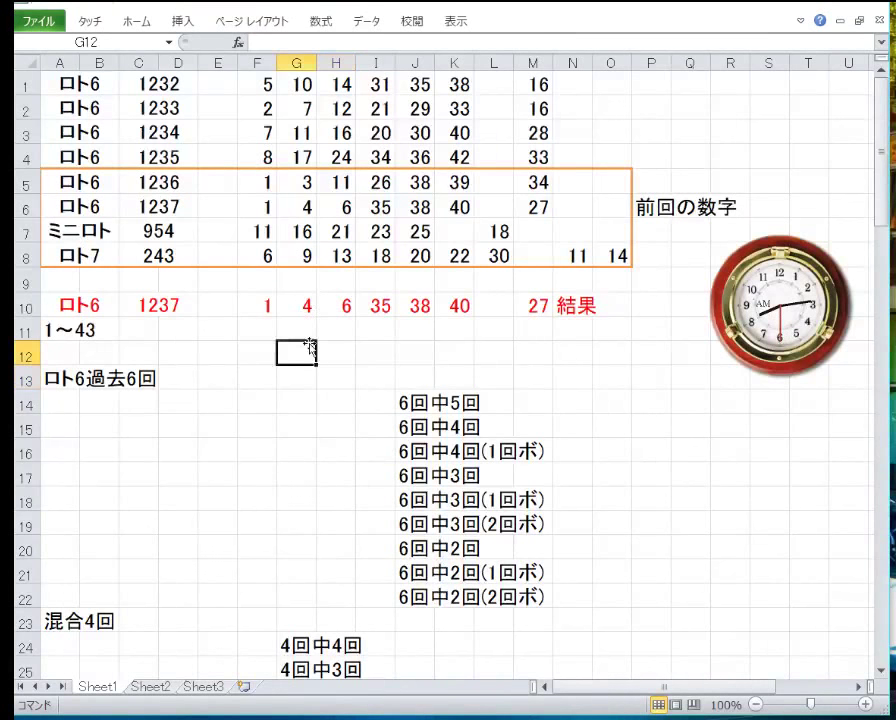
left_click(336, 311)
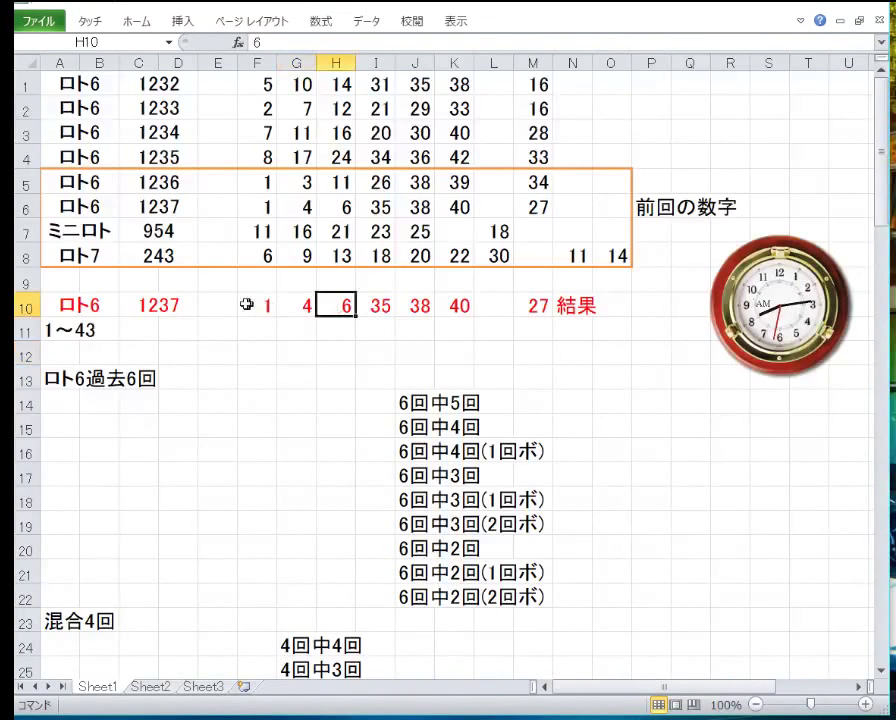
left_click_drag(246, 304, 536, 300)
right_click(536, 303)
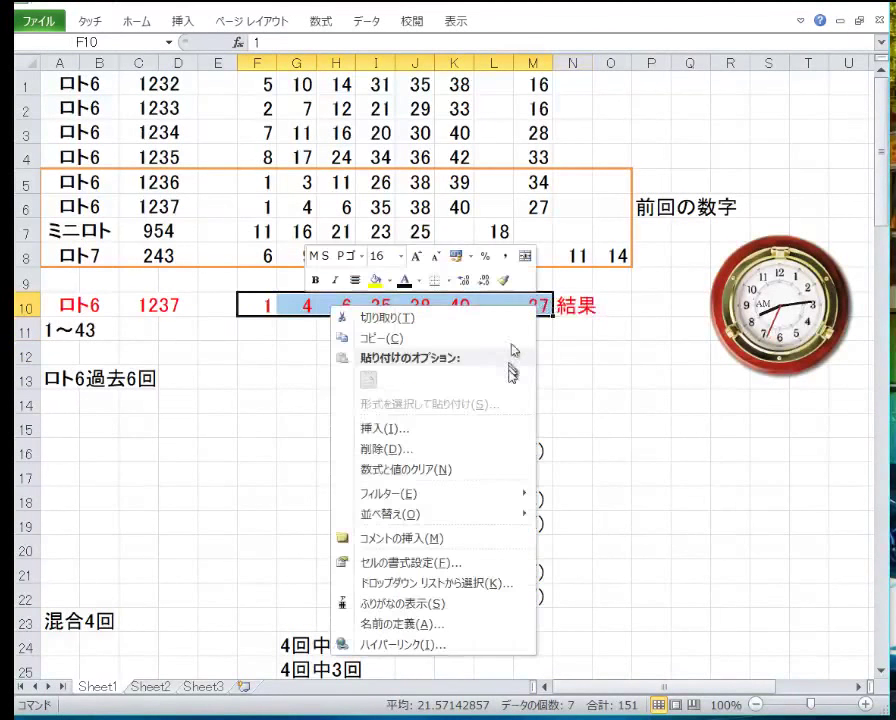
left_click(498, 468)
Set the draw number in the red ロト6 結果 row to 1238.
left_click(174, 305)
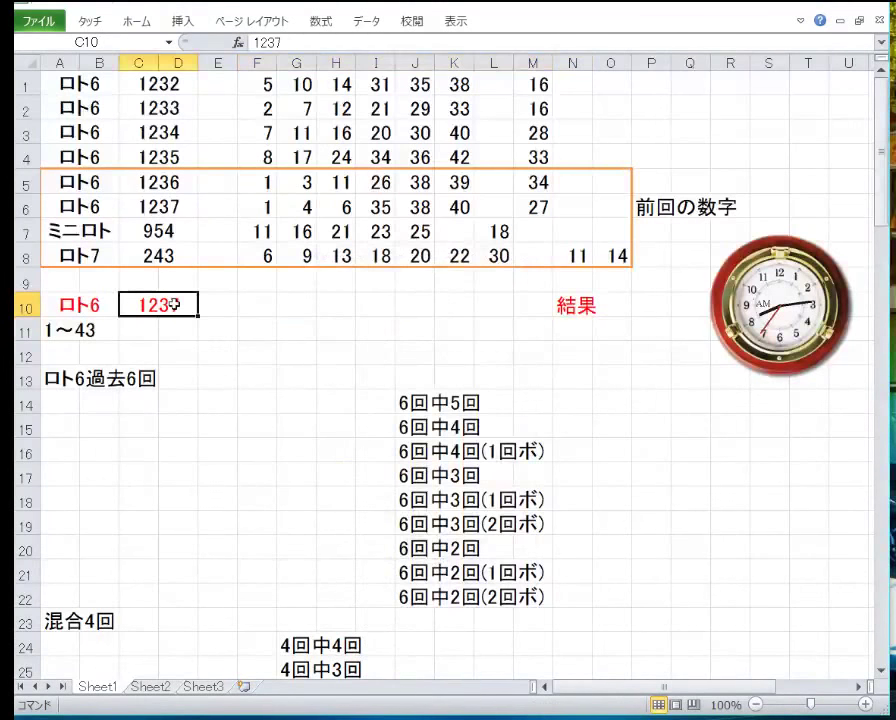
double_click(187, 306)
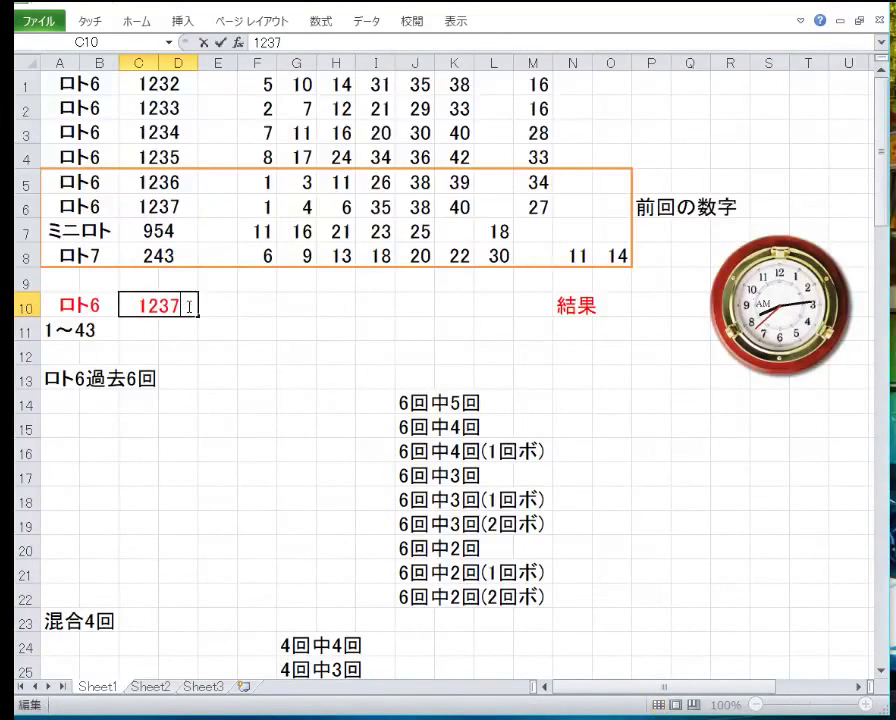
key("BackSpace")
key("Return")
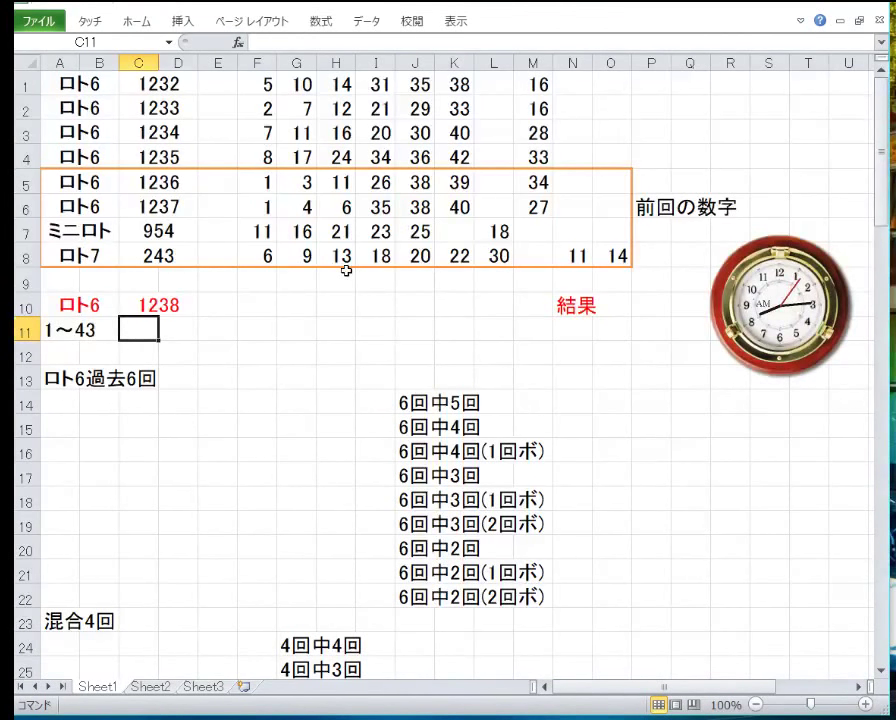
Set the draw number of the ロト7 row to 244 in C8.
key("Up")
key("Up")
key("Up")
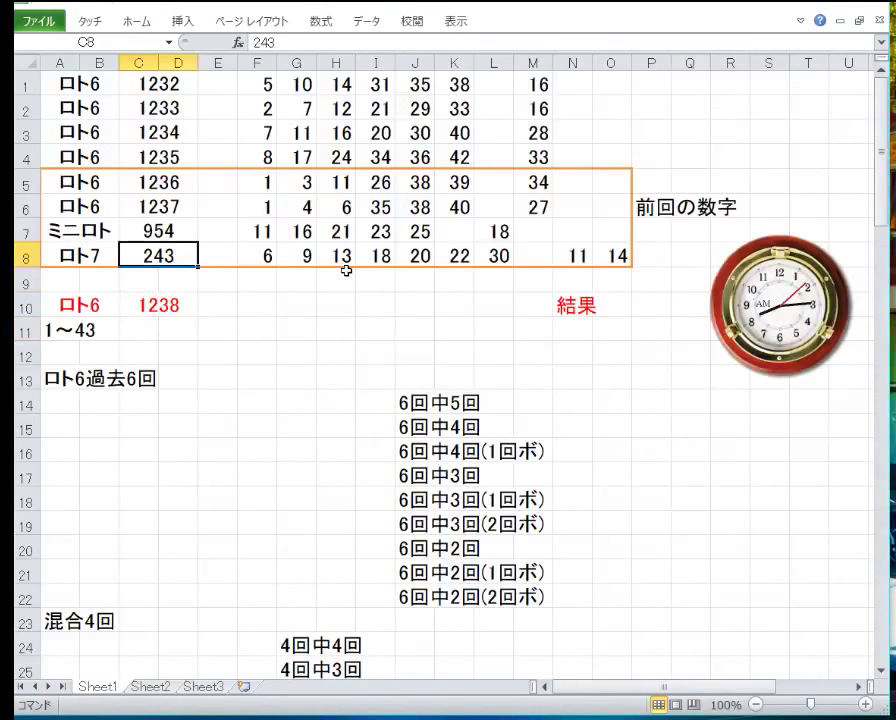
type("244")
key("Return")
Enter the first four numbers of the ロト7 244 draw, 2, 9, 17 and 22, in F8:I8.
key("Up")
key("Right")
key("Right")
key("Right")
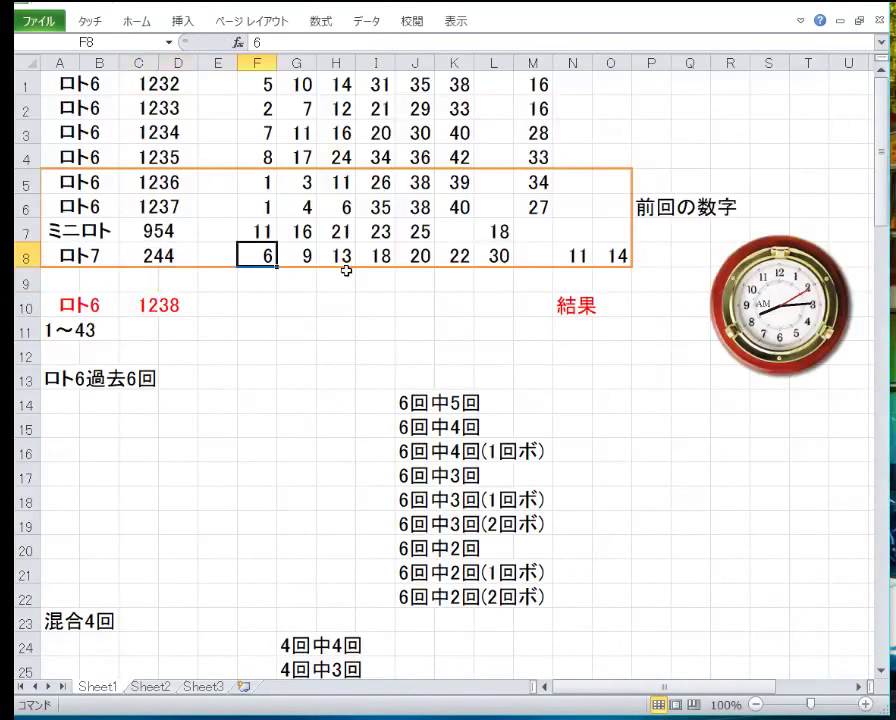
type("2")
key("Right")
type("9")
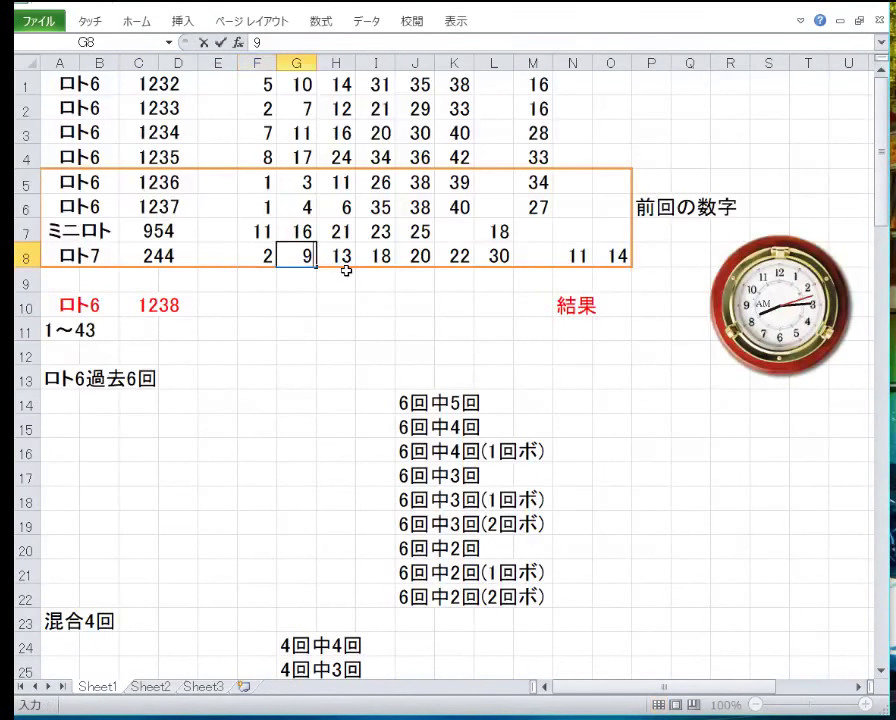
key("Right")
type("17")
key("Right")
type("2")
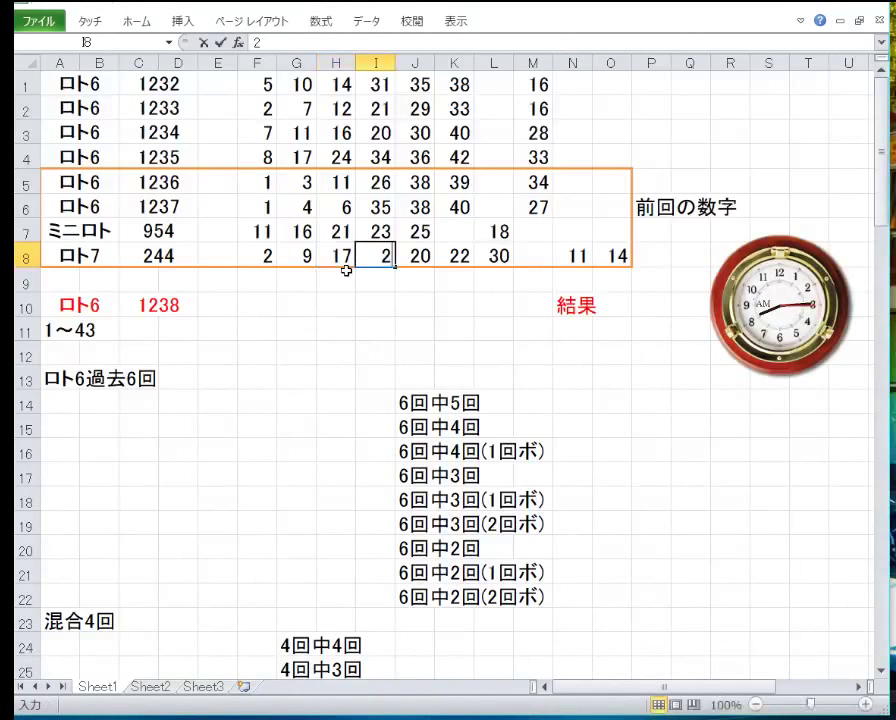
type("2")
Enter the remaining main numbers of the ロト7 244 draw, 32, 34 and 36, in J8:L8.
key("Right")
type("32")
key("Right")
type("3")
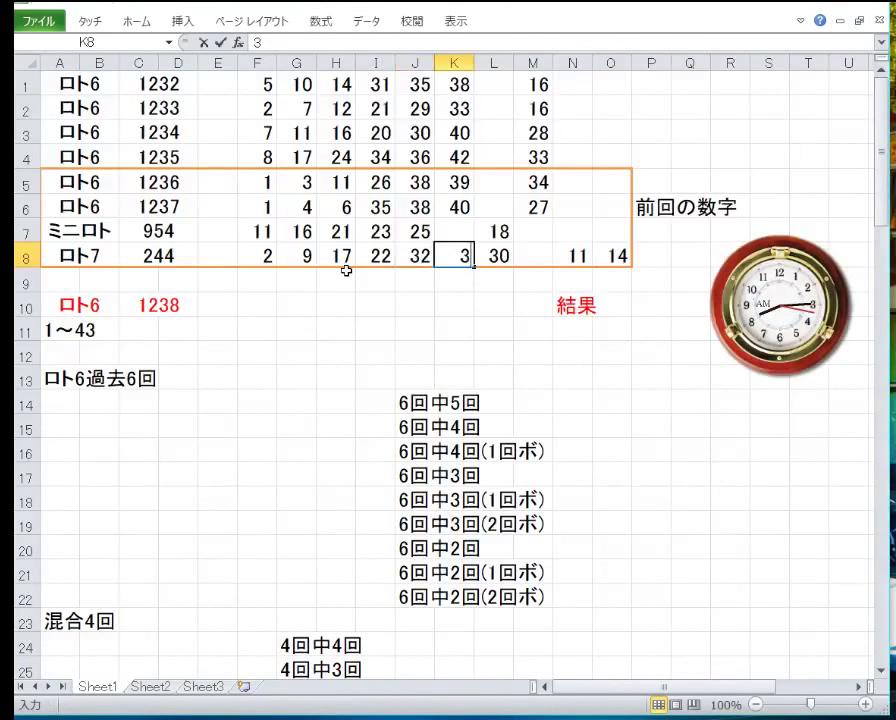
type("4")
key("Right")
type("36")
Set the second bonus number of the ロト7 244 draw to 12 in O8.
key("Right")
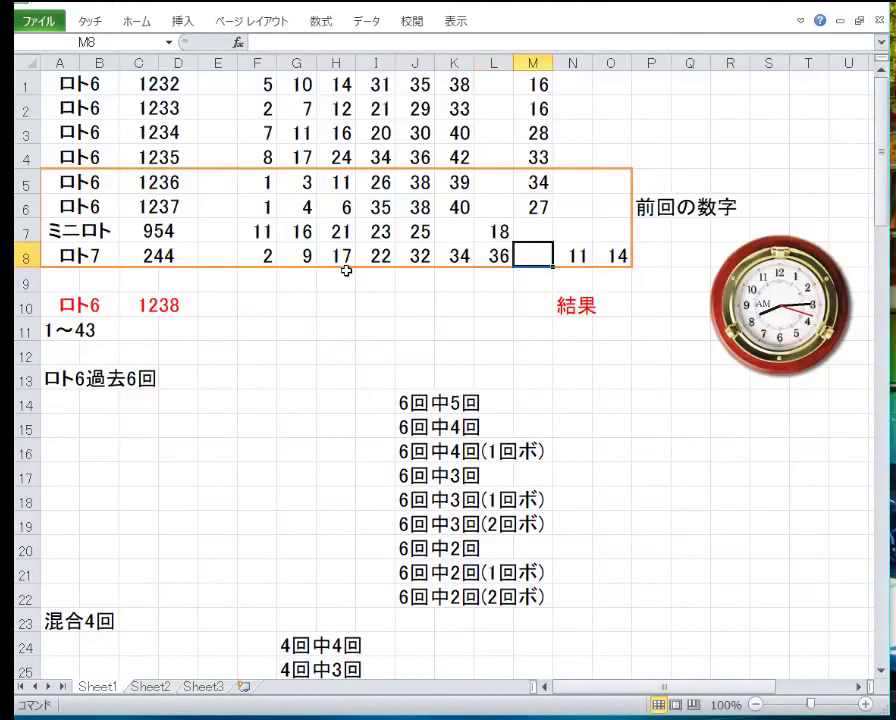
key("Right")
key("Right")
type("12")
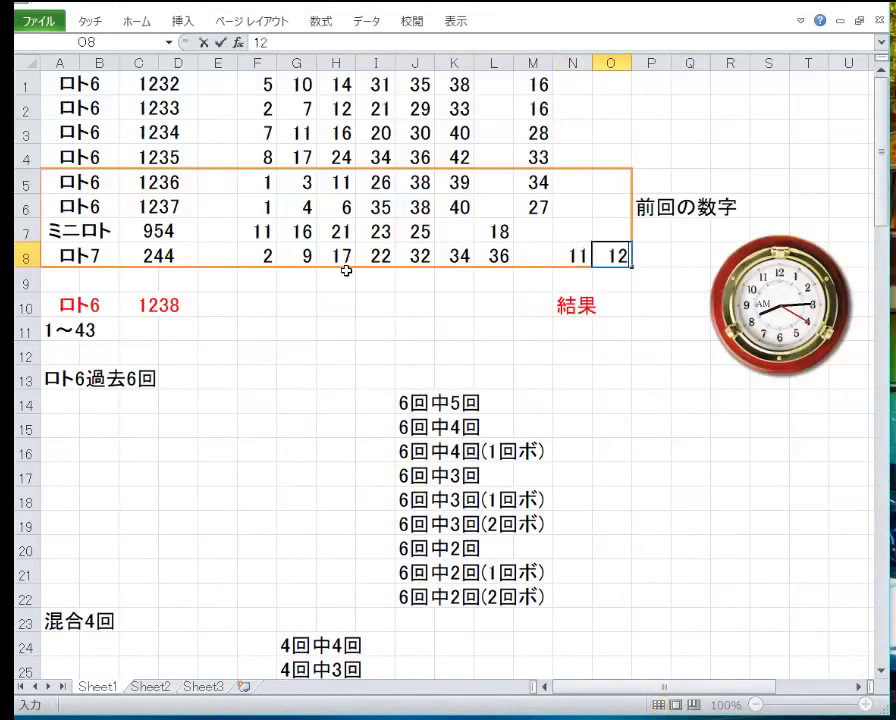
key("Return")
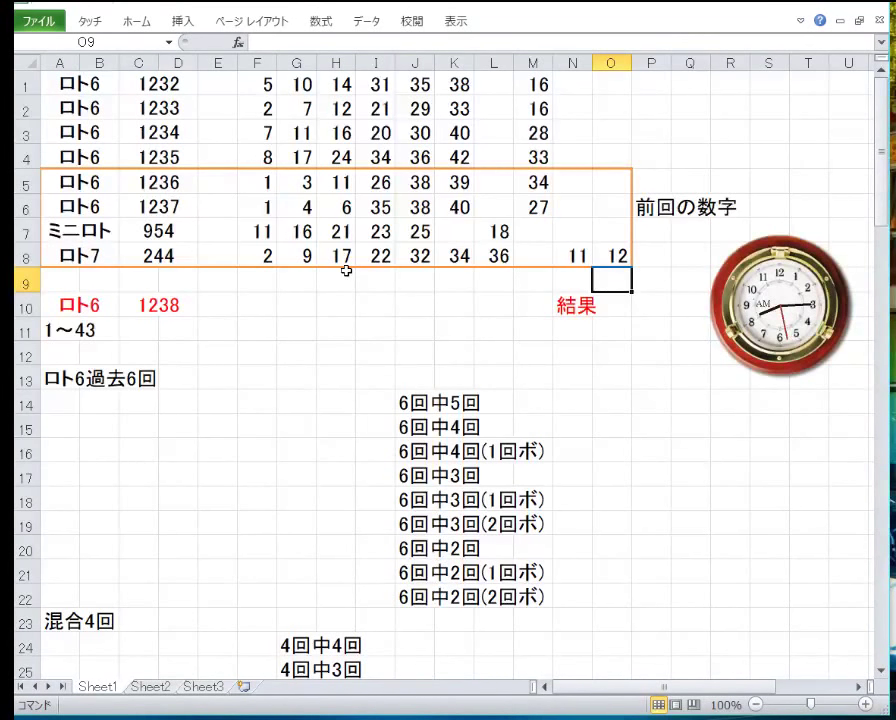
Examine the past six ロト6 draws in A1:M6 for numbers that occur repeatedly.
key("Up")
key("Up")
key("Up")
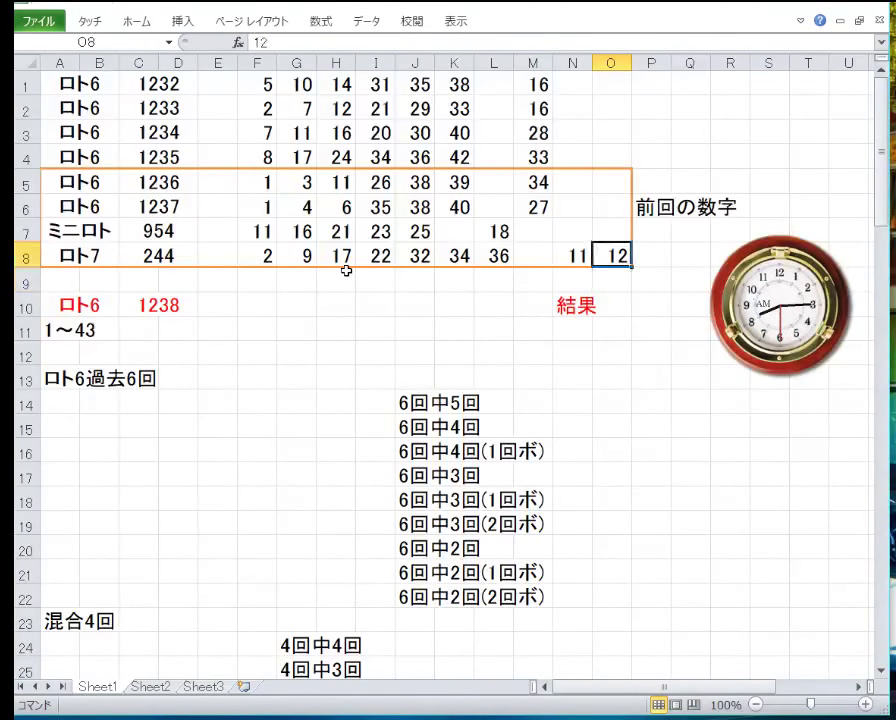
key("Left")
key("Left")
key("Left")
key("Left")
key("Left")
key("Left")
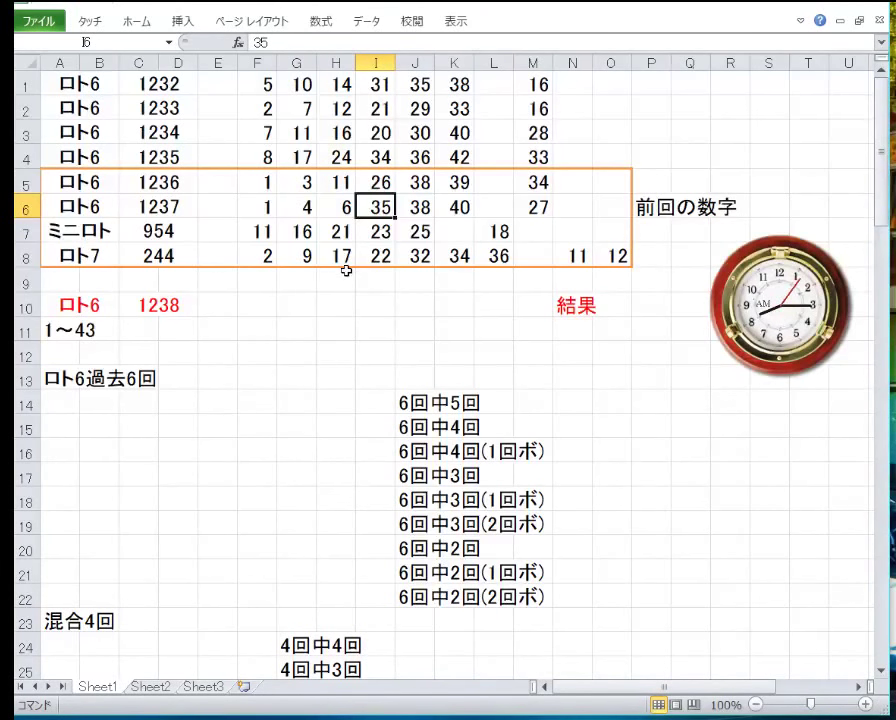
left_click_drag(549, 206, 60, 82)
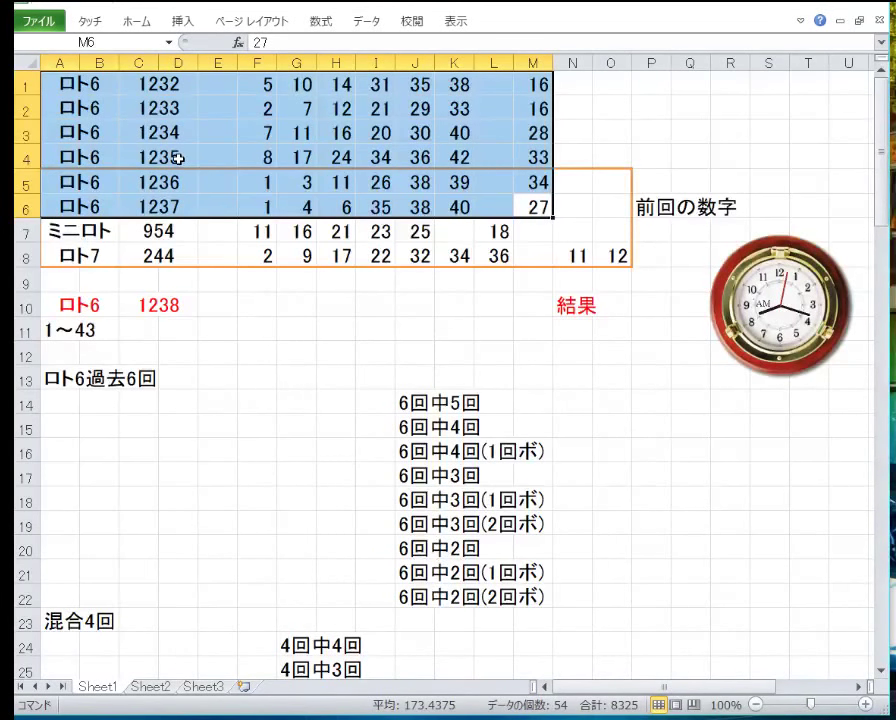
Enter 38 in A17, the 6回中3回 row of the ロト6過去6回 section.
key("Down")
key("Down")
key("Down")
key("Down")
key("Down")
key("Down")
key("Down")
key("Down")
key("Down")
key("Down")
key("Down")
key("Down")
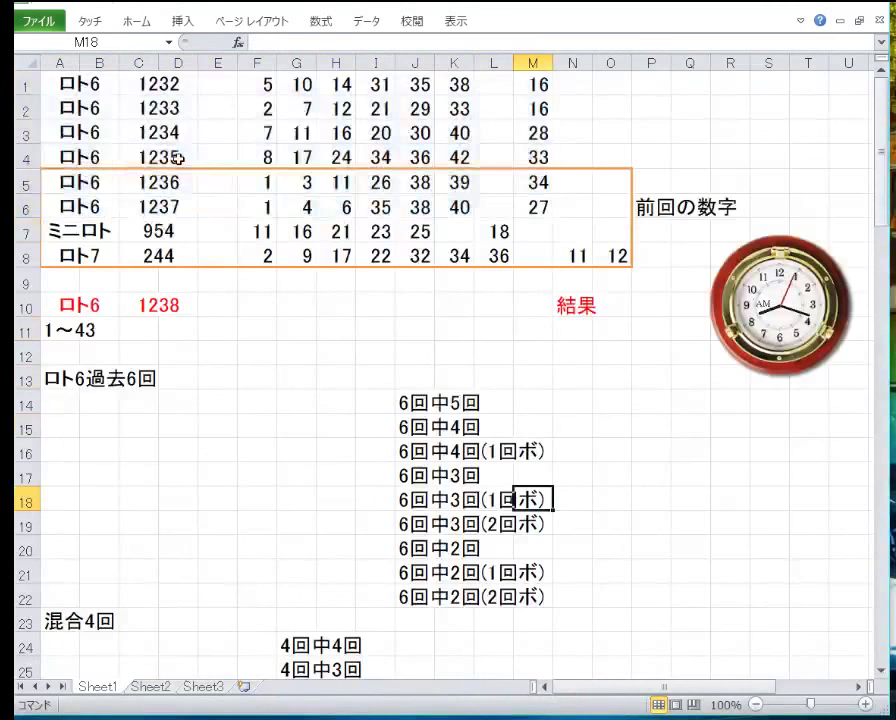
key("Left")
key("Up")
key("Left")
key("Left")
key("Left")
key("Left")
key("Left")
key("Left")
key("Left")
key("Left")
key("Left")
key("Left")
key("Left")
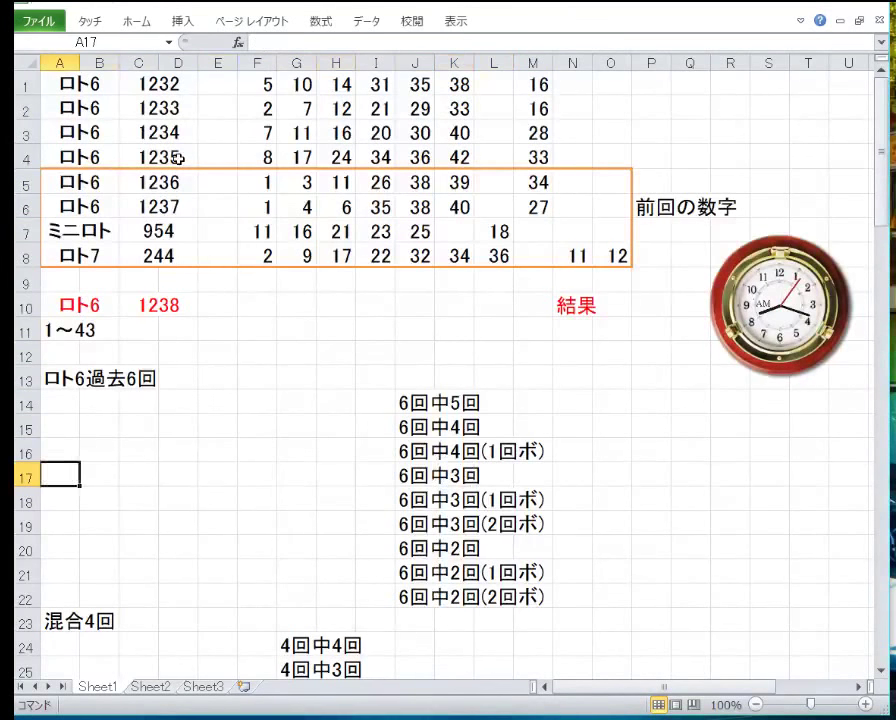
type("38")
key("Return")
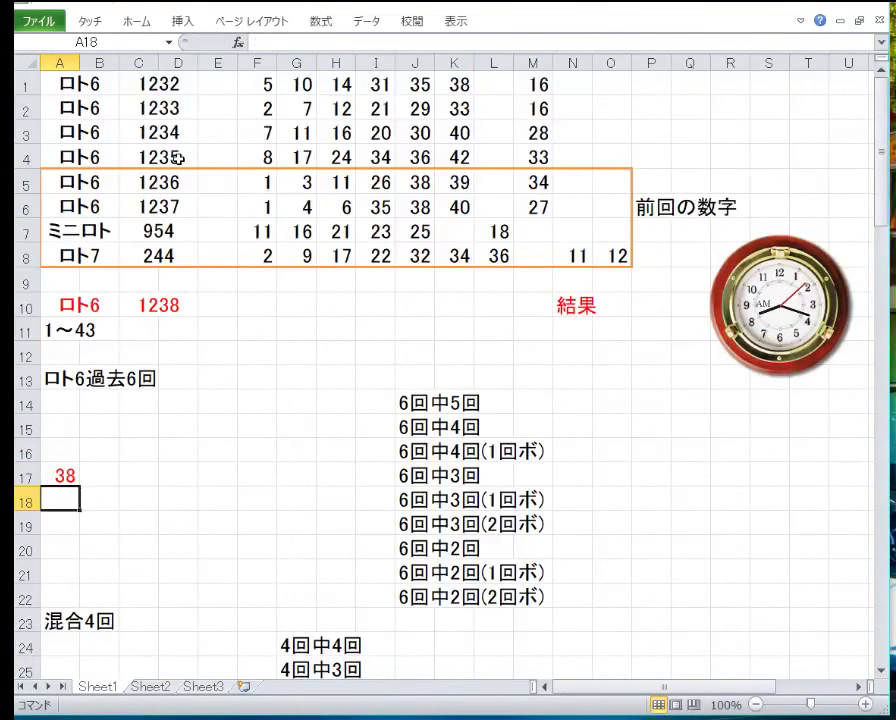
Enter 16 in A19, the 6回中3回(2回ボ) row of the ロト6過去6回 section.
key("Down")
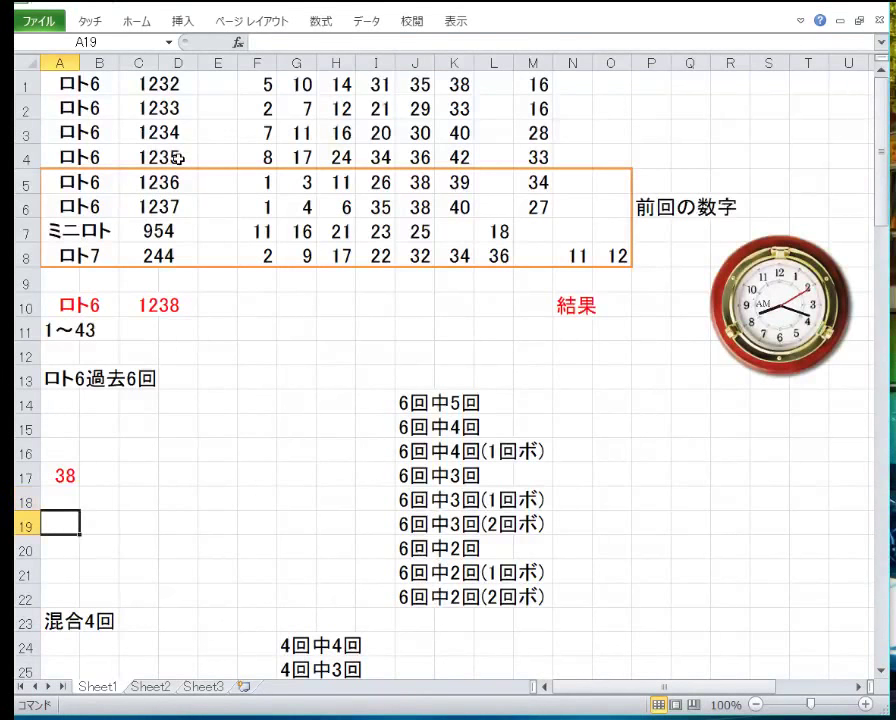
type("1")
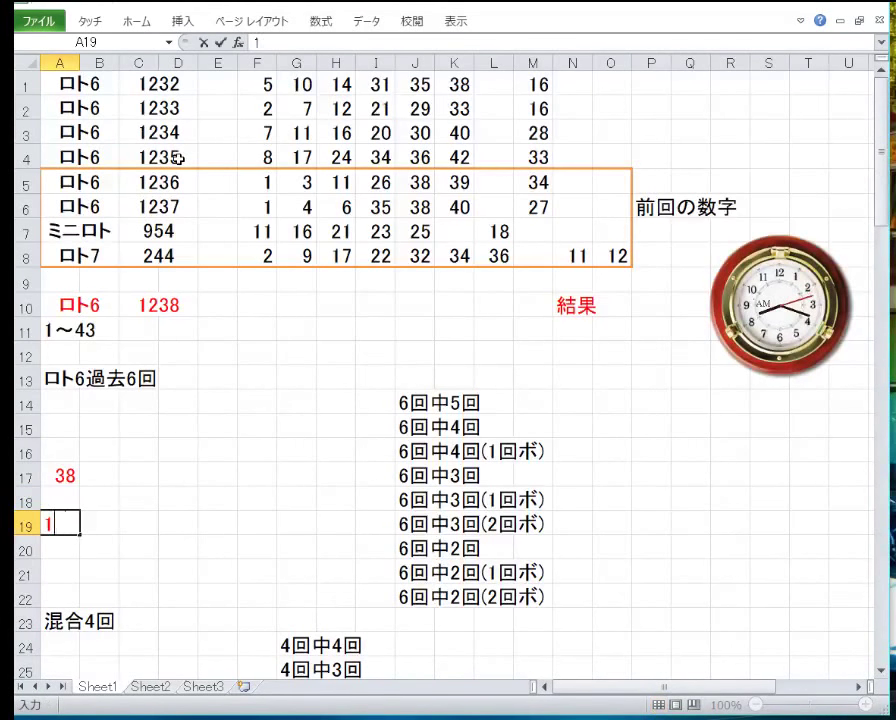
type("6")
key("Return")
Enter 1, 7 and 40 in A20:C20, the 6回中2回 row of the ロト6過去6回 section.
type("1")
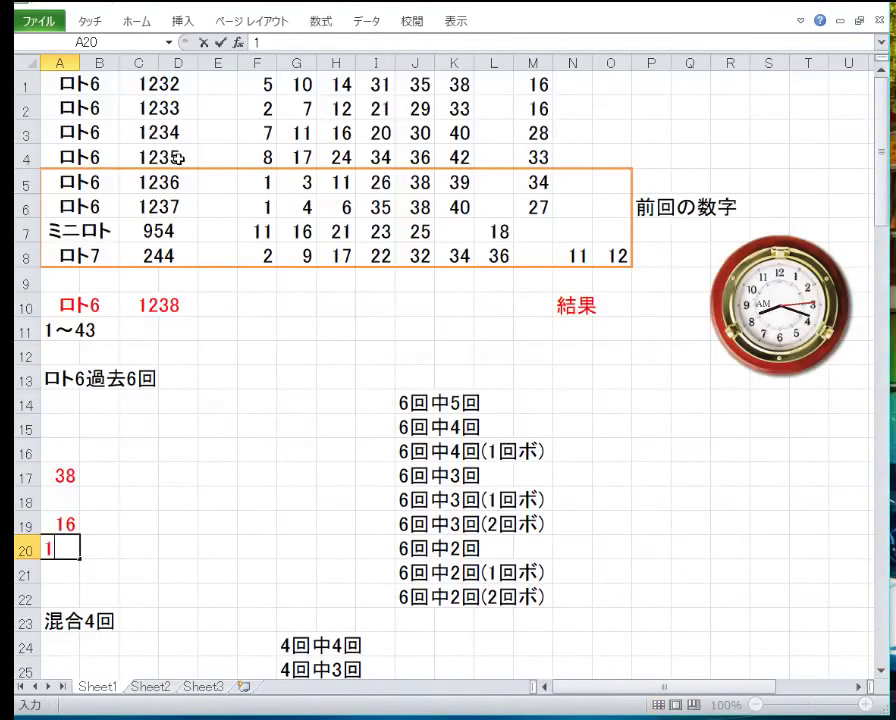
key("Tab")
type("7")
key("Tab")
type("4")
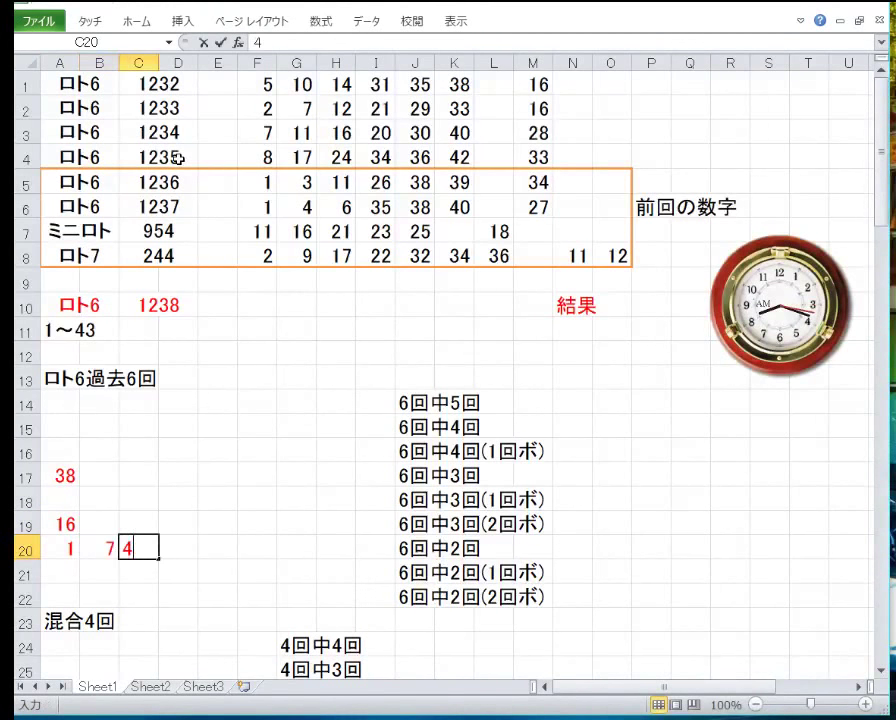
type("0")
key("Return")
Enter 33 in A21, the 6回中2回(1回ボ) row of the ロト6過去6回 section.
key("Left")
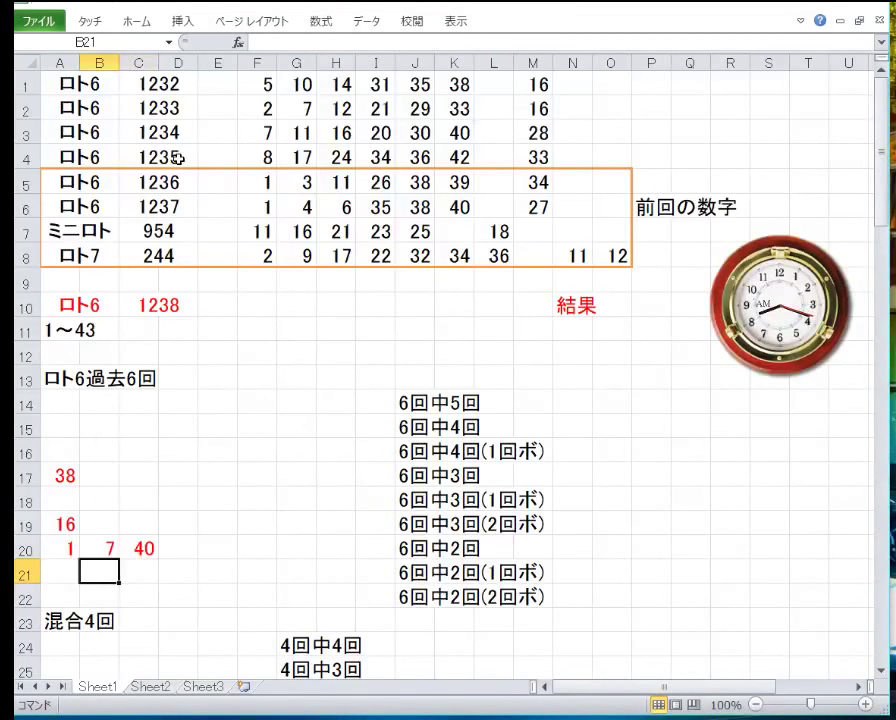
key("Left")
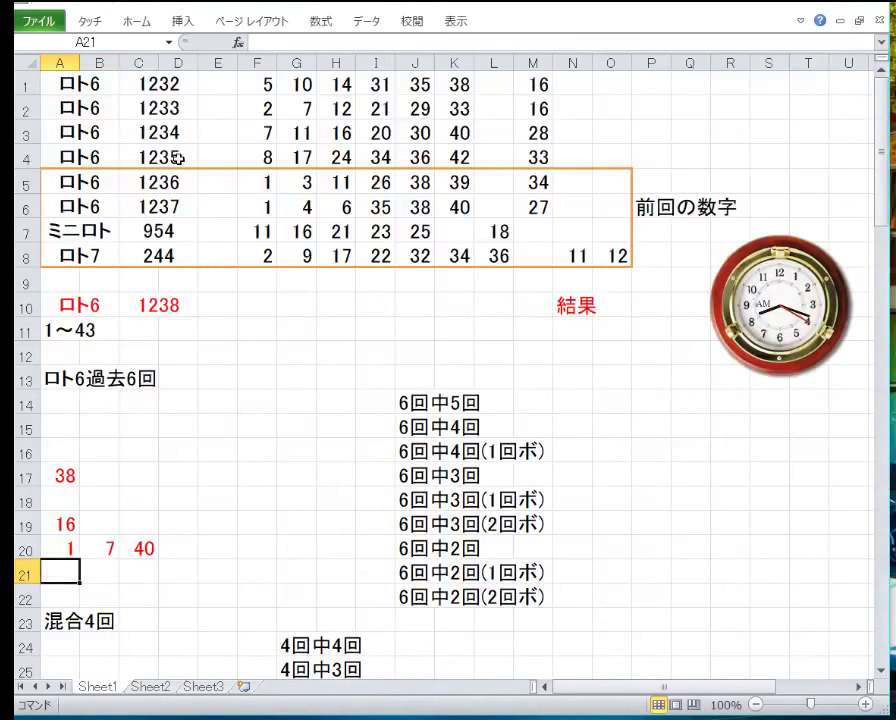
type("33")
key("Return")
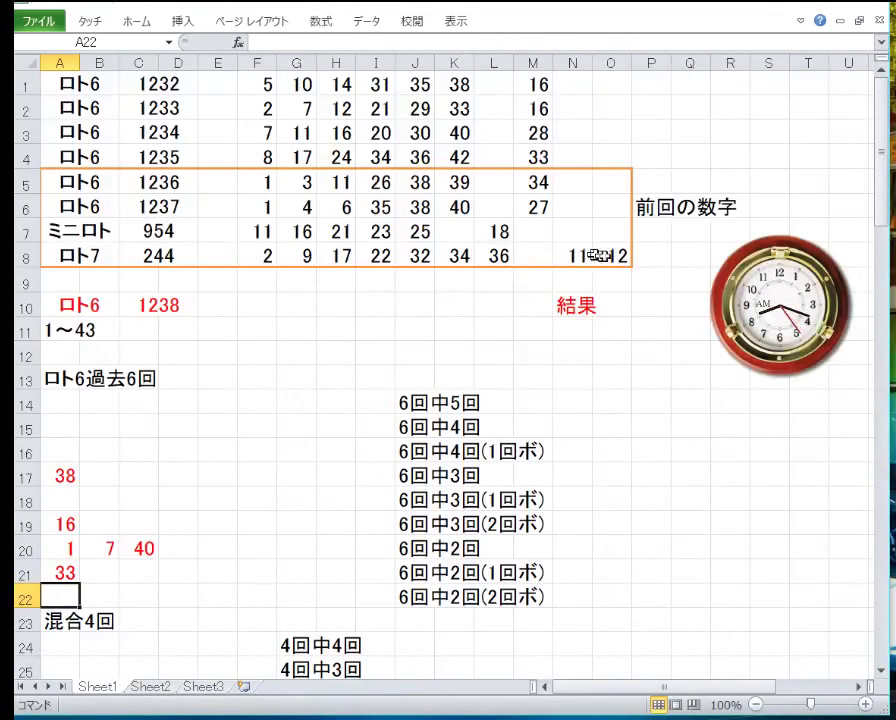
Examine the four outlined draws in A5:O8 for numbers that occur repeatedly across ロト6, ミニロト and ロト7.
left_click_drag(600, 255, 92, 173)
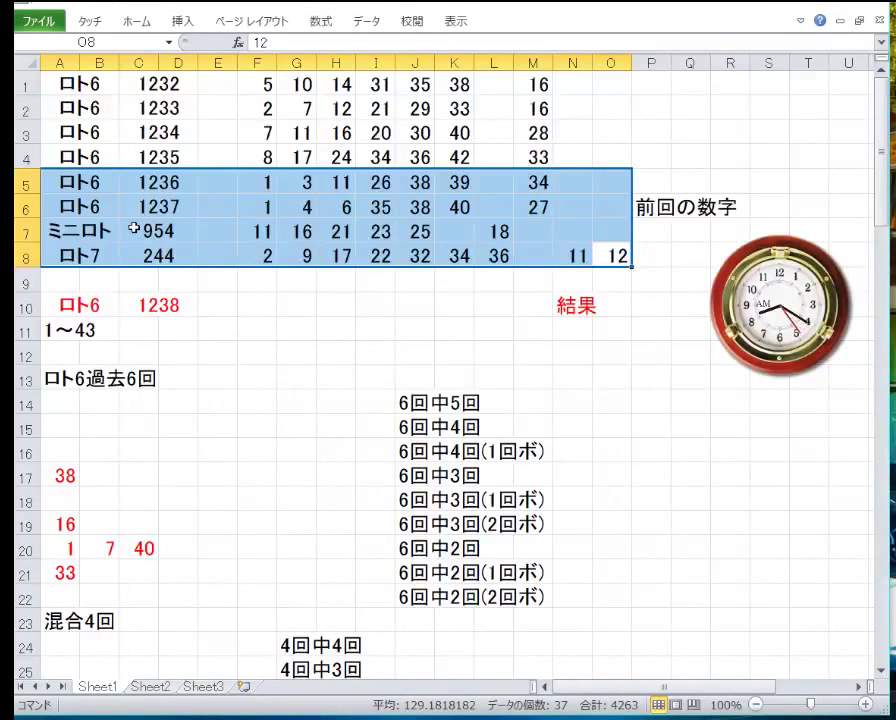
key("ctrl+c")
Insert a copy of row 26, the 4回中3回(2回ボ) row of the 混合4回 section, directly above the original.
key("Down")
key("Down")
key("Down")
key("Down")
key("Down")
key("Down")
key("Down")
key("Down")
key("Down")
key("Down")
key("Down")
key("Down")
key("Down")
key("Down")
key("Down")
key("Down")
key("Down")
key("Down")
key("Down")
key("Down")
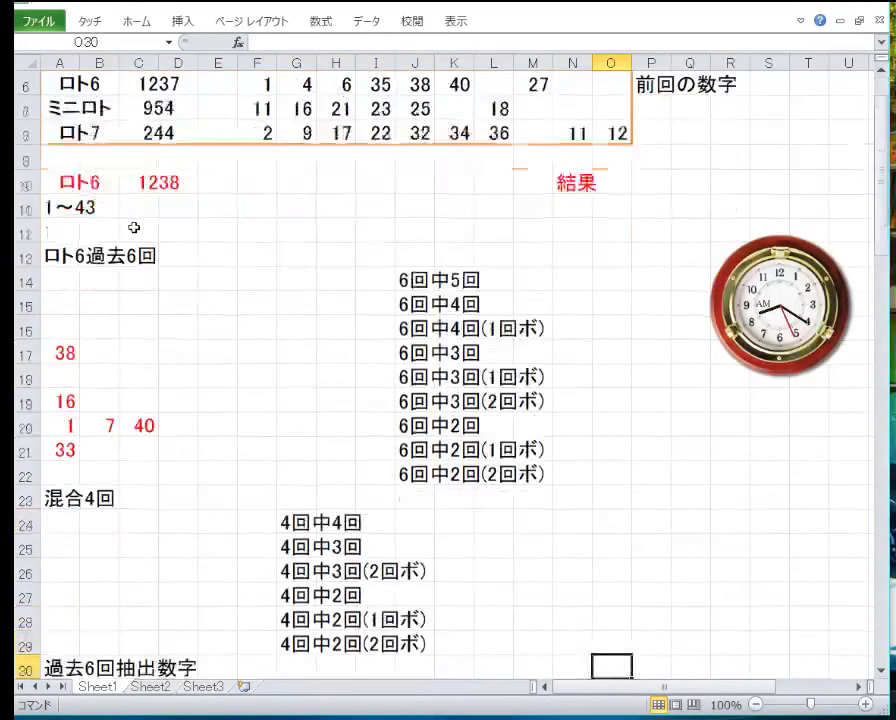
key("Up")
key("Up")
key("Up")
key("Up")
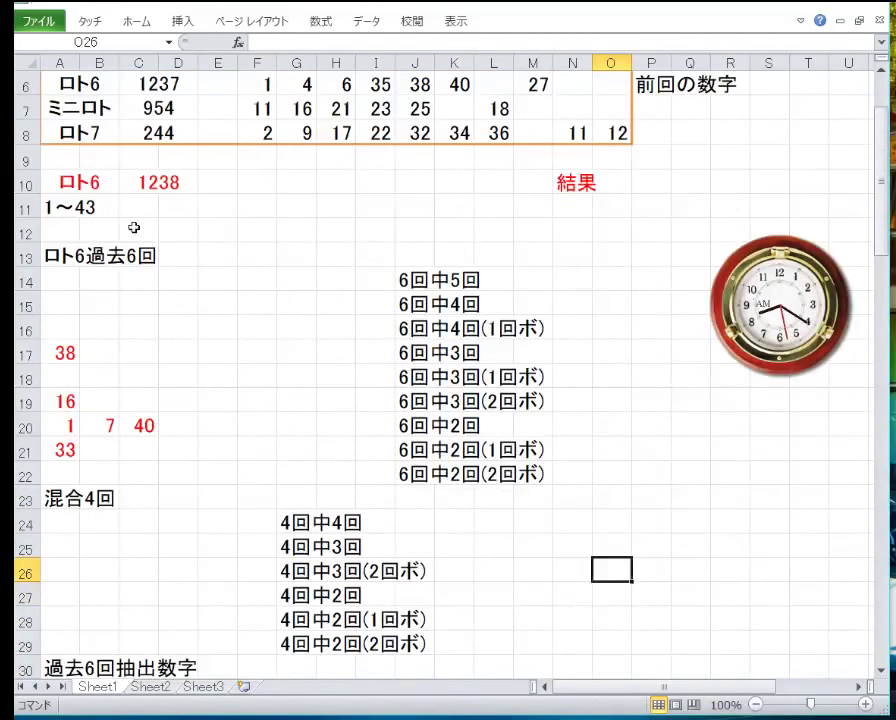
key("Left")
key("Left")
key("Left")
key("Left")
key("Left")
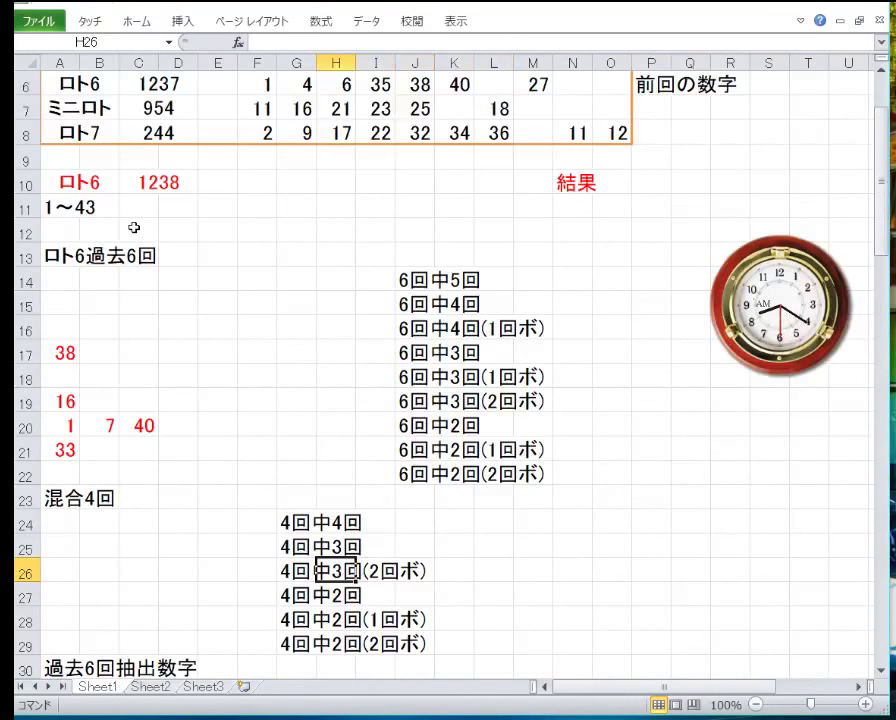
key("Left")
key("Left")
key("Left")
key("Left")
key("Left")
key("Left")
key("Left")
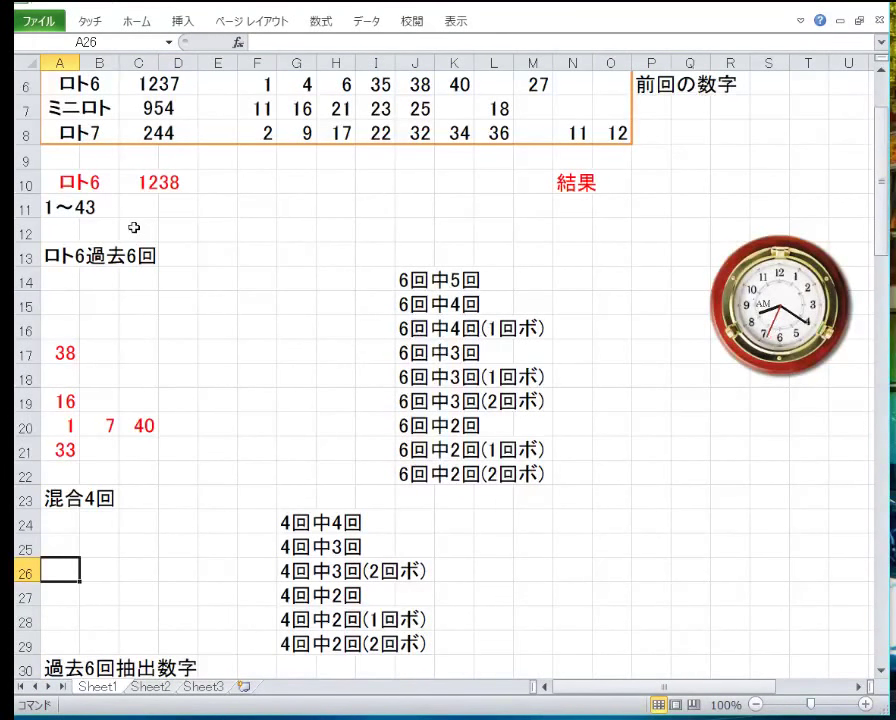
scroll(176, 440, "down", 2)
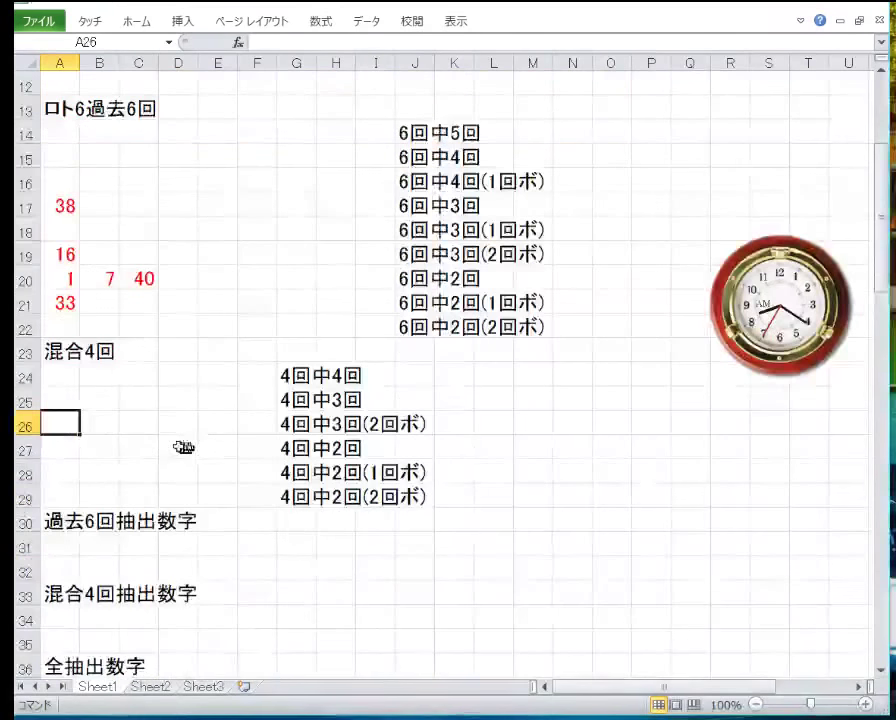
left_click(22, 426)
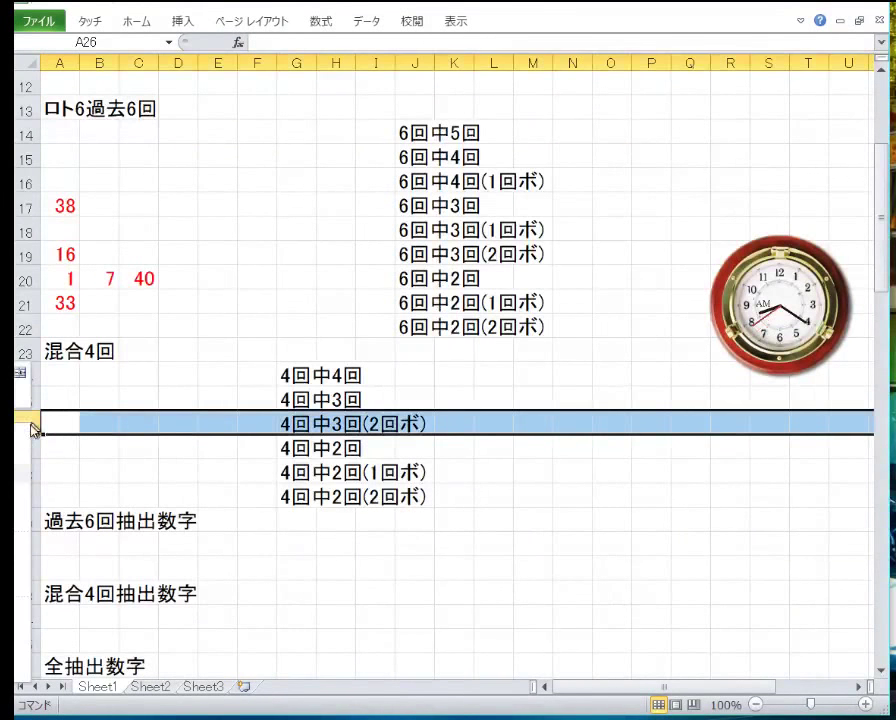
key("ctrl+c")
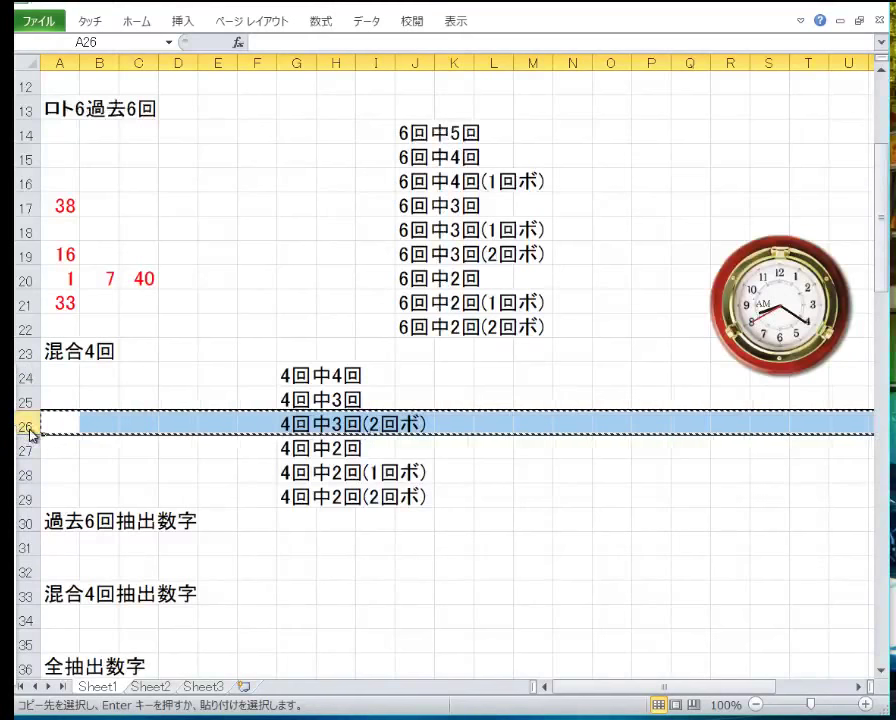
key("ctrl+plus")
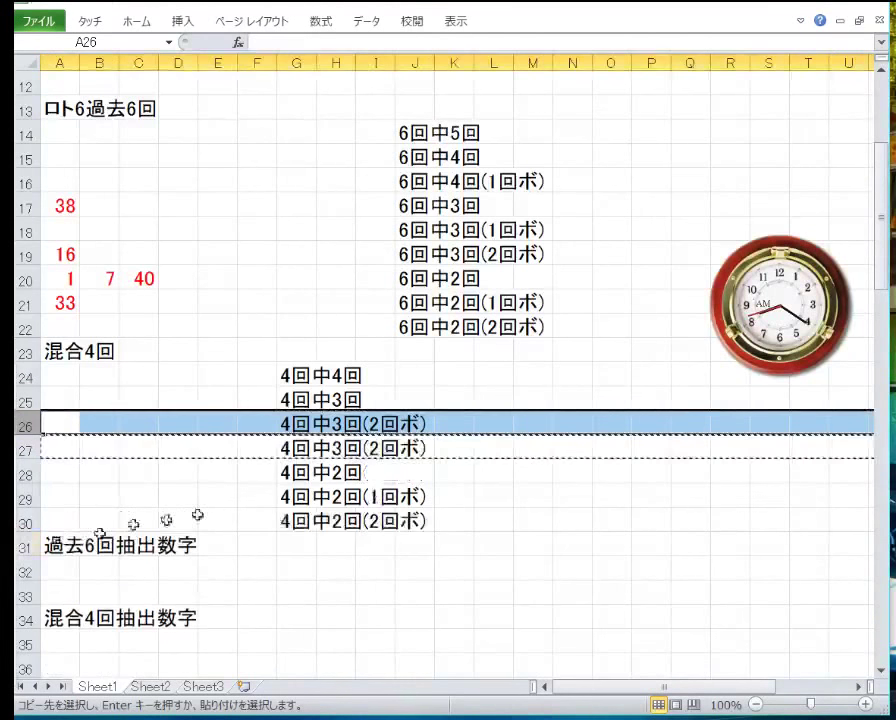
Change the label in G26 to 4回中3回(1回ボ).
left_click(296, 425)
double_click(296, 424)
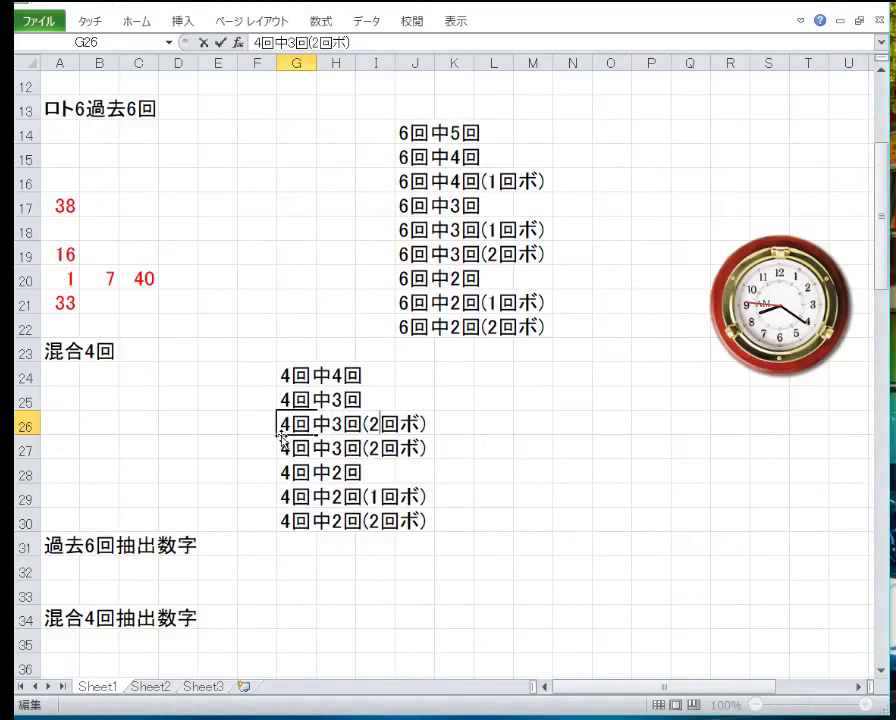
key("BackSpace")
type("1")
key("Return")
Enter 11 in A26, the 4回中3回(1回ボ) row of the 混合4回 section.
key("Up")
key("Left")
key("Left")
key("Left")
key("Left")
key("Left")
key("Left")
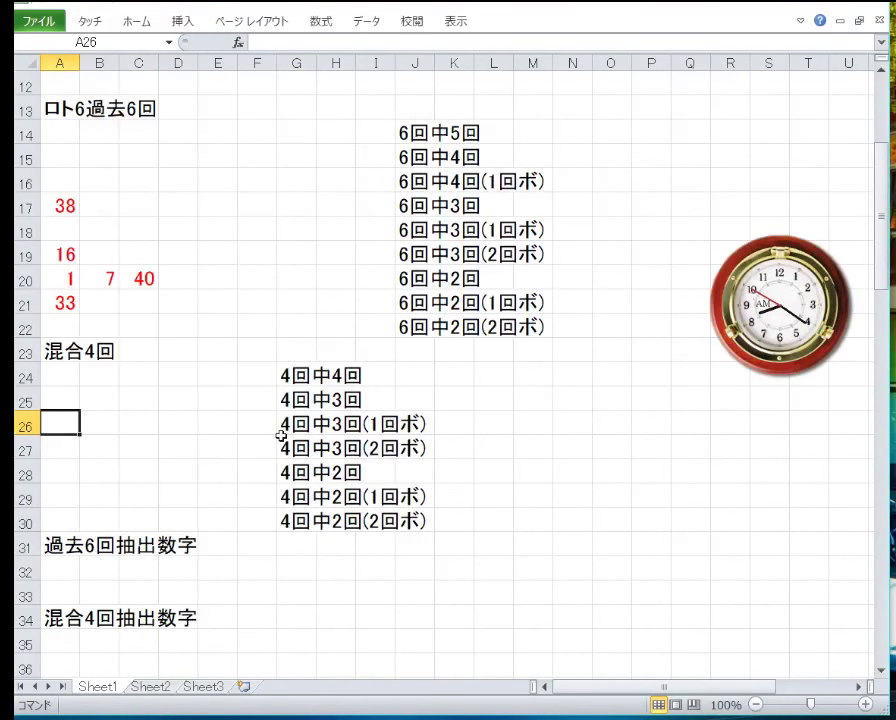
type("11")
key("Return")
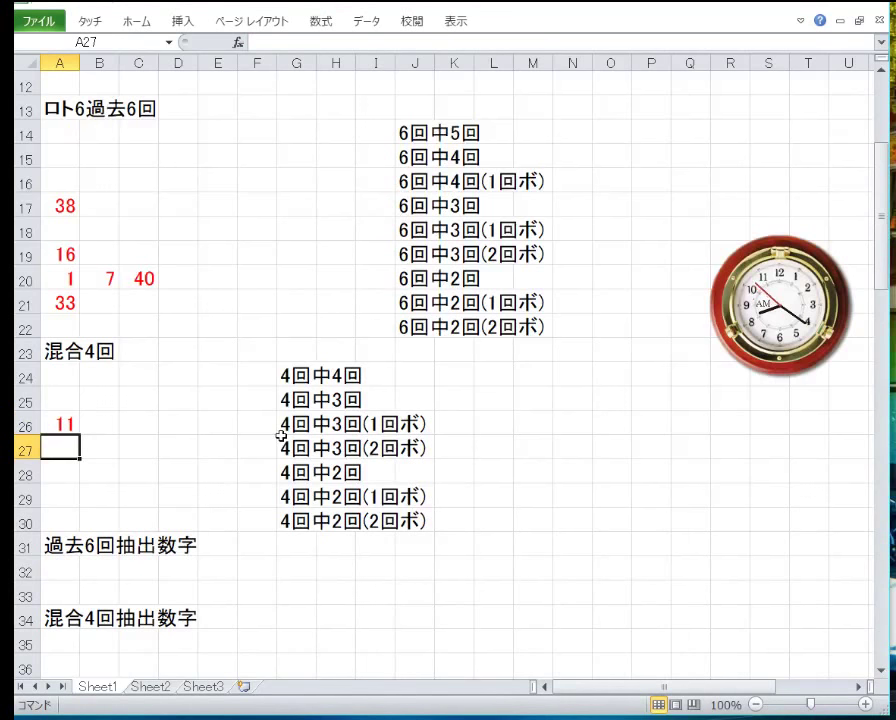
Enter 1 and 38 in A28:B28, the 4回中2回 row of the 混合4回 section.
key("Down")
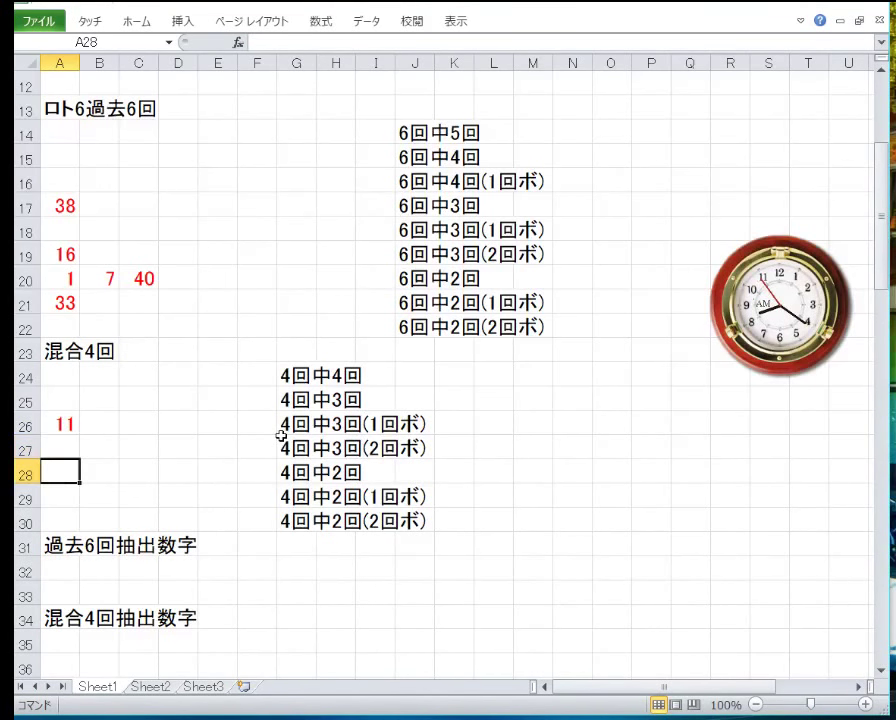
type("1")
key("Right")
type("38")
key("Return")
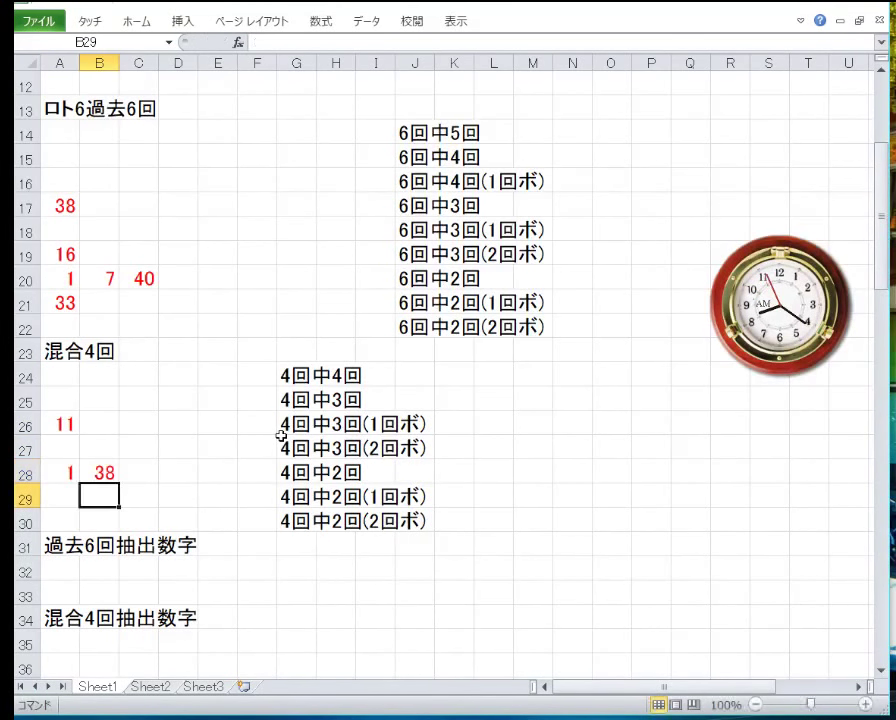
Enter 1, 2, 3, 4, 5, 6 and 7 in A32:G32 under 過去6回抽出数字.
key("Down")
key("Down")
key("Down")
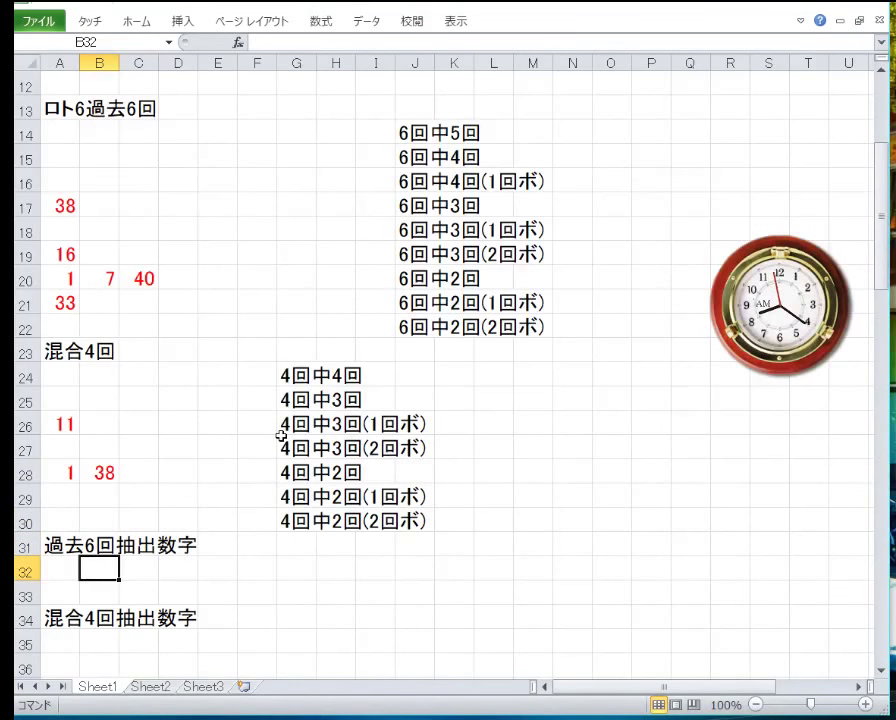
key("Left")
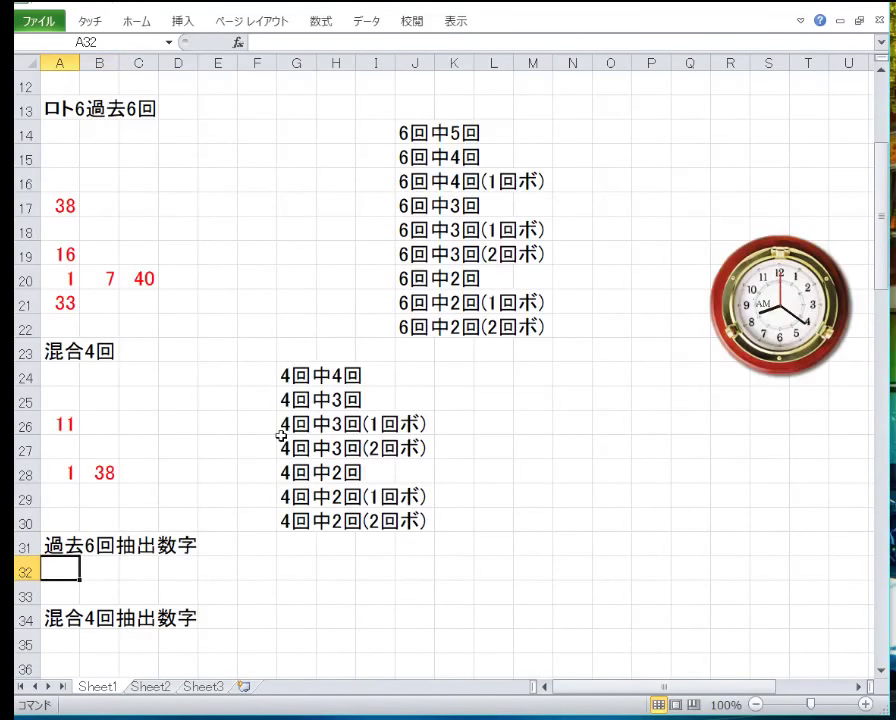
type("1")
key("Right")
type("2")
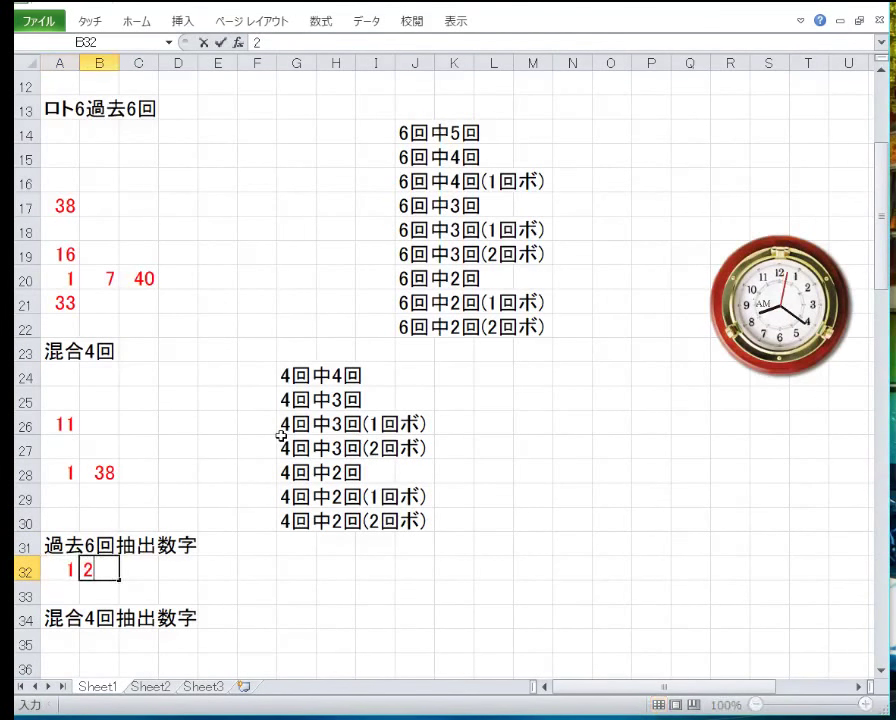
key("Right")
type("3")
key("Right")
type("44")
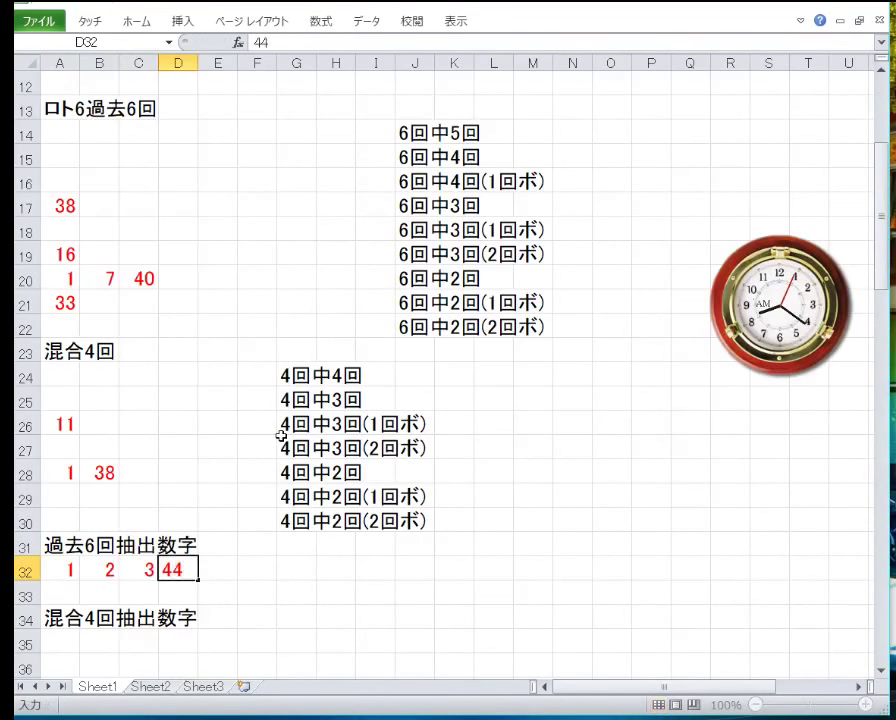
key("Right")
key("Left")
type("4")
key("Right")
type("5")
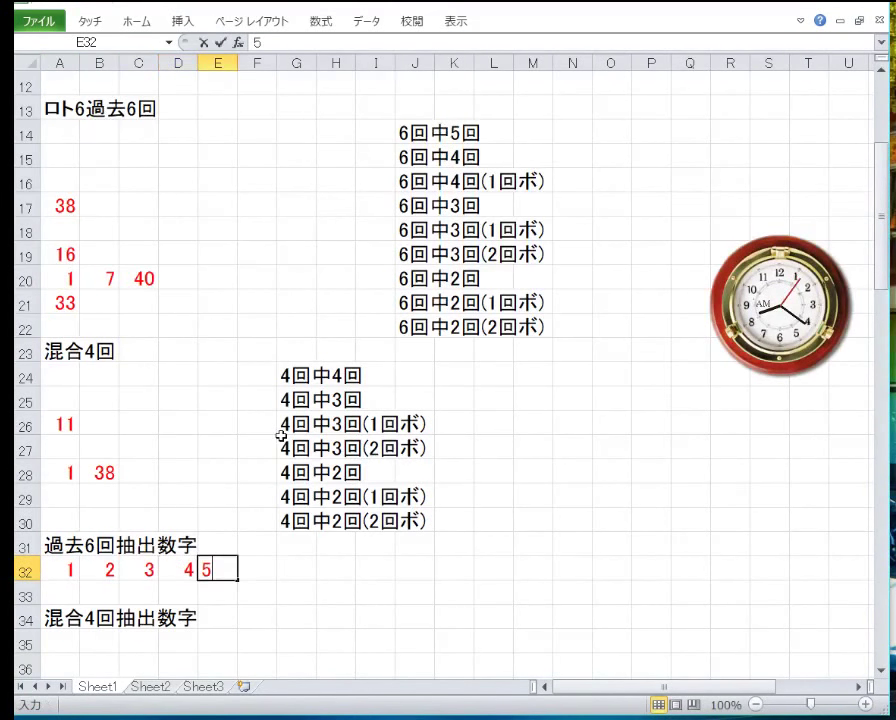
key("Right")
type("6")
key("Right")
type("7")
key("Right")
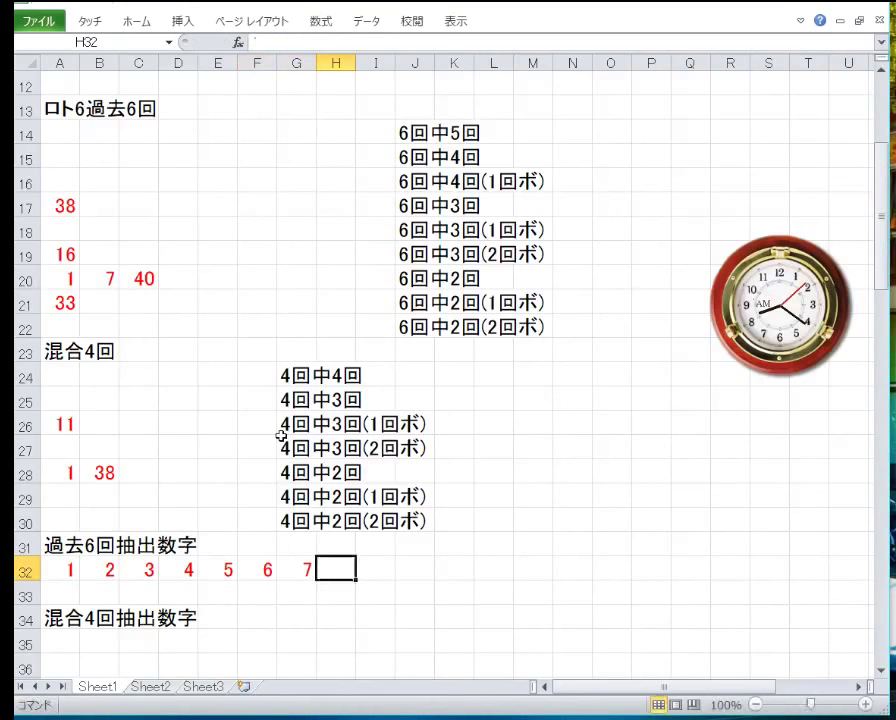
Continue the first 過去6回抽出数字 row with 8, 10, 11, 12, 14 and 16 in H32:M32.
type("8")
key("Right")
type("10")
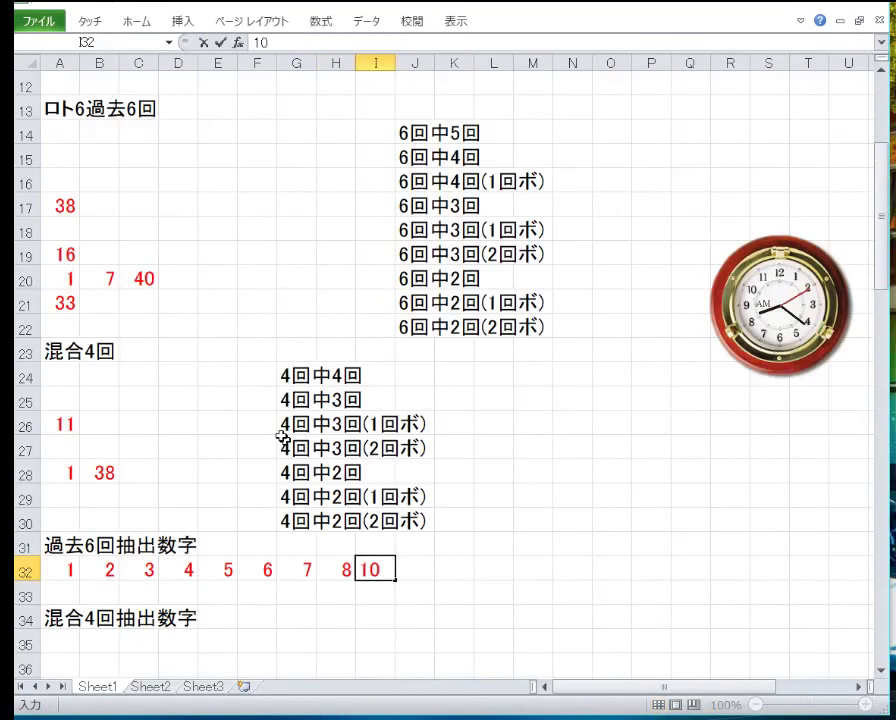
key("Right")
type("11")
key("Right")
type("12")
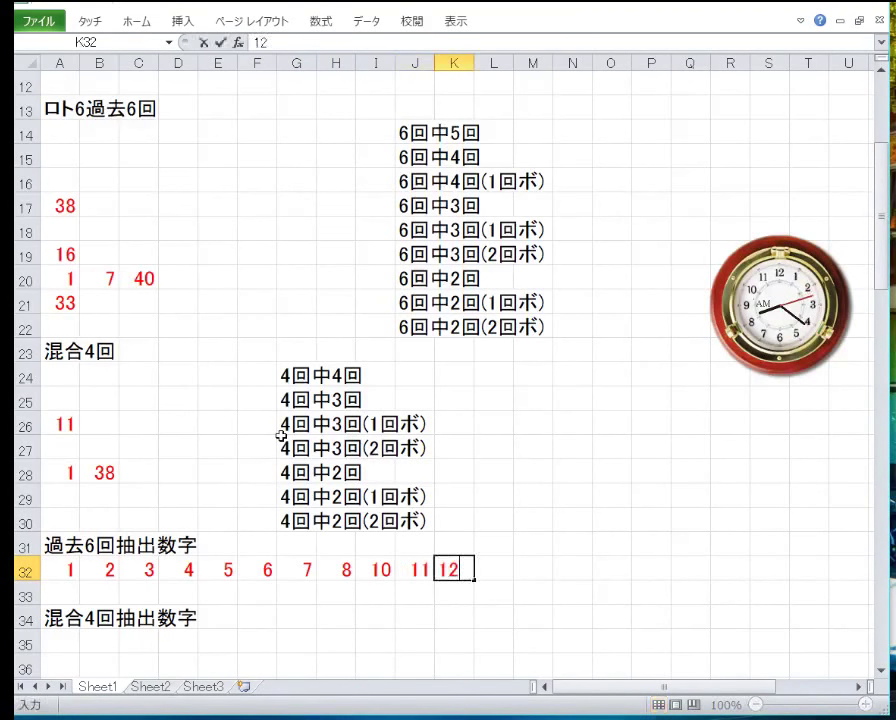
key("Right")
type("14")
key("Right")
type("16")
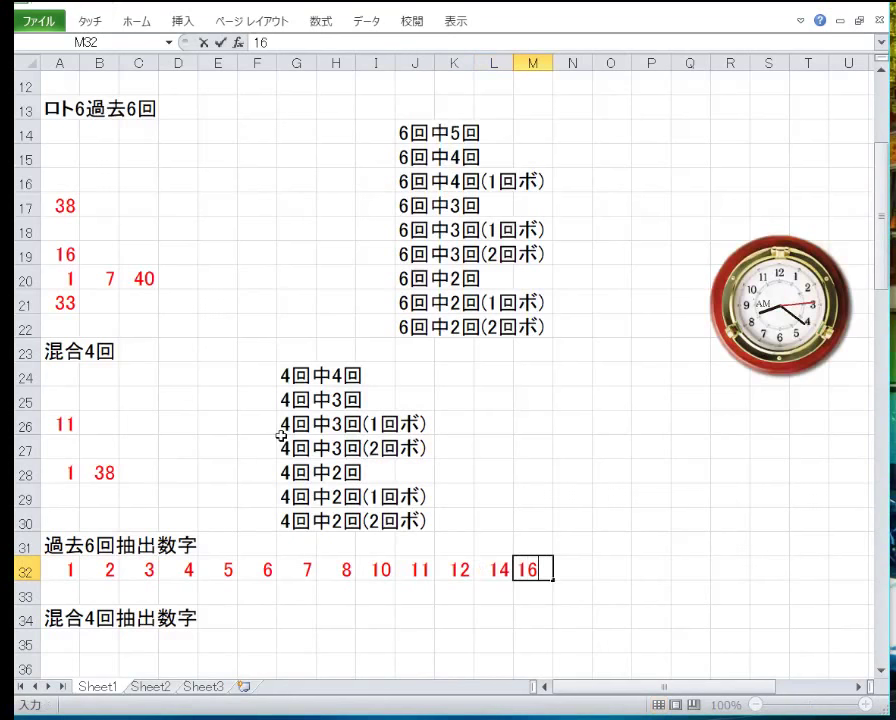
key("Return")
Start the second 過去6回抽出数字 row with 20, 21, 24, 26 and 27 in A33:E33.
key("Left")
key("Left")
key("Left")
key("Left")
key("Left")
key("Left")
key("Left")
key("Left")
key("Left")
key("Left")
key("Left")
key("Left")
type("2")
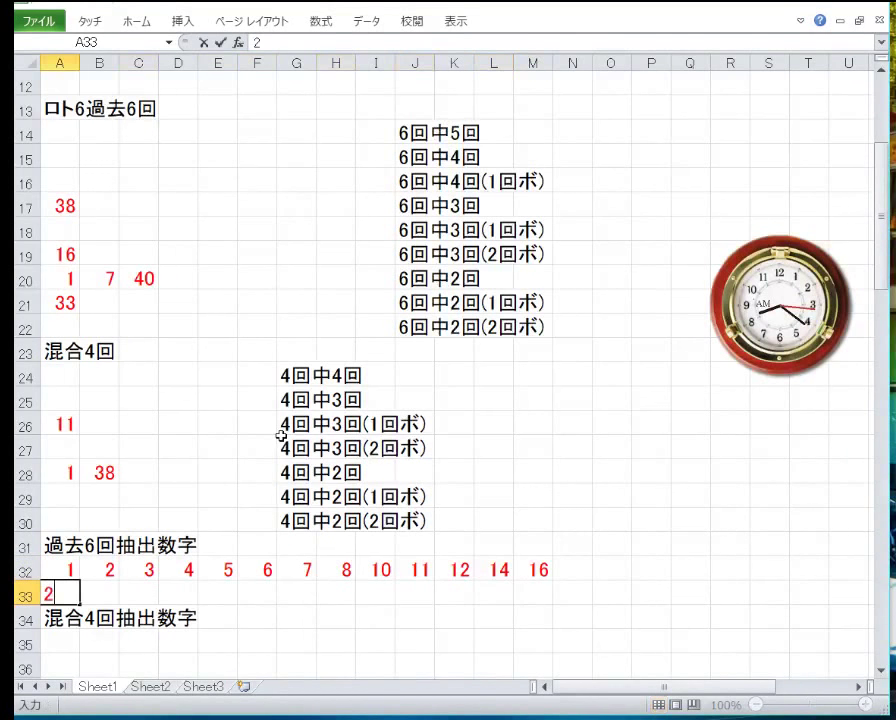
type("0")
key("Right")
type("21")
key("Right")
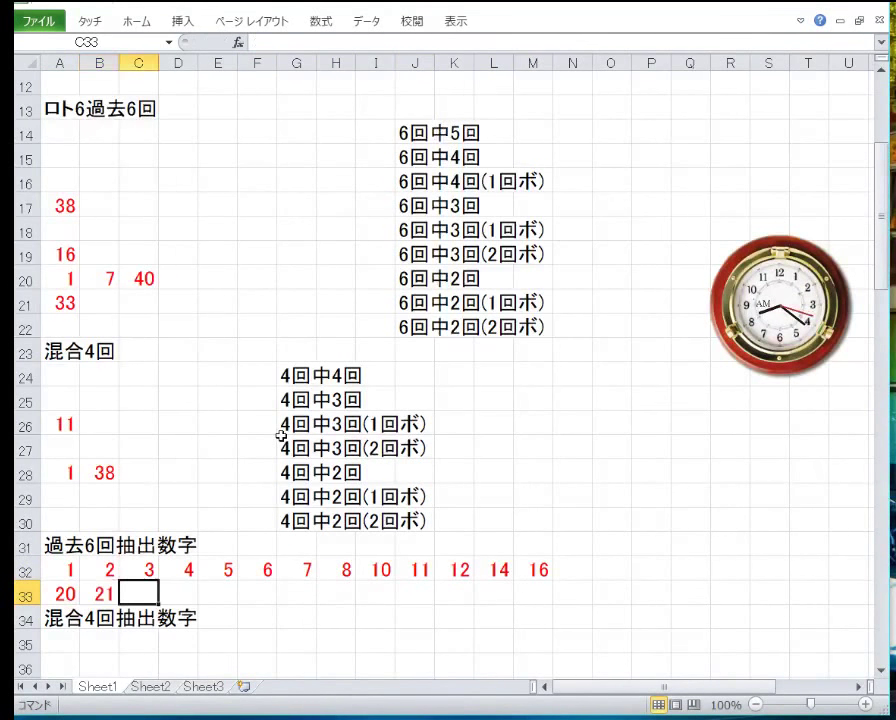
type("24")
key("Right")
type("2")
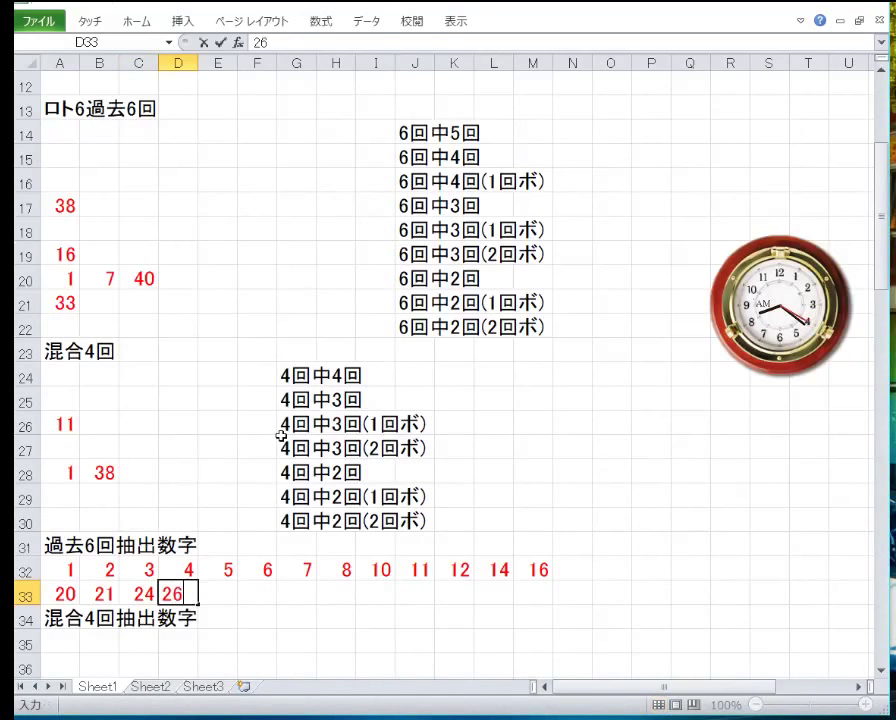
key("Right")
type("27")
key("Right")
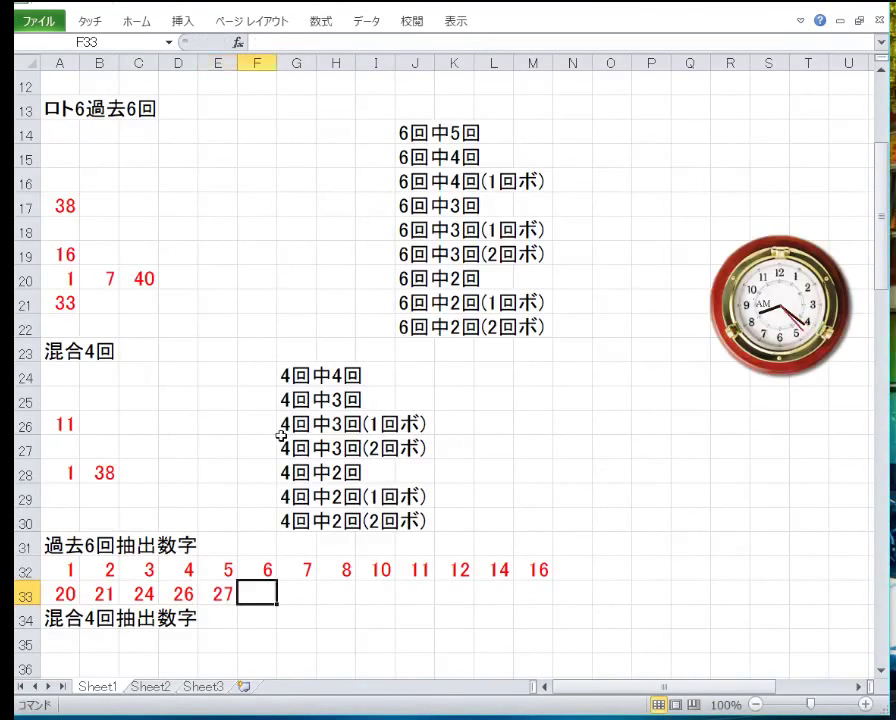
Enter 28, 29, 30, 31, 33 and 34 in F33:K33 of the second 過去6回抽出数字 row.
type("28")
key("Right")
type("29")
key("Right")
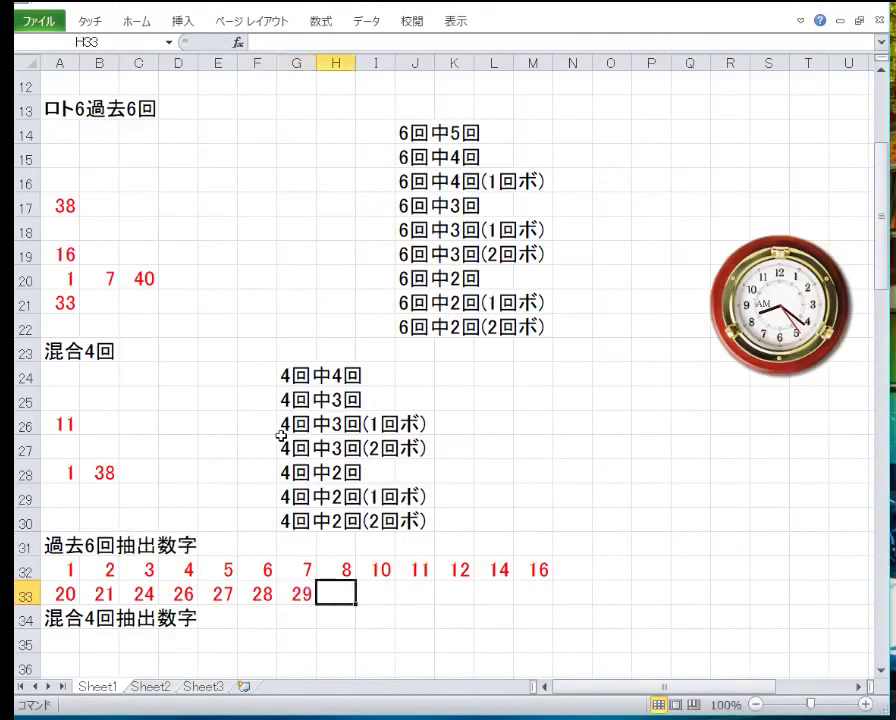
type("30")
key("Right")
type("31")
key("Right")
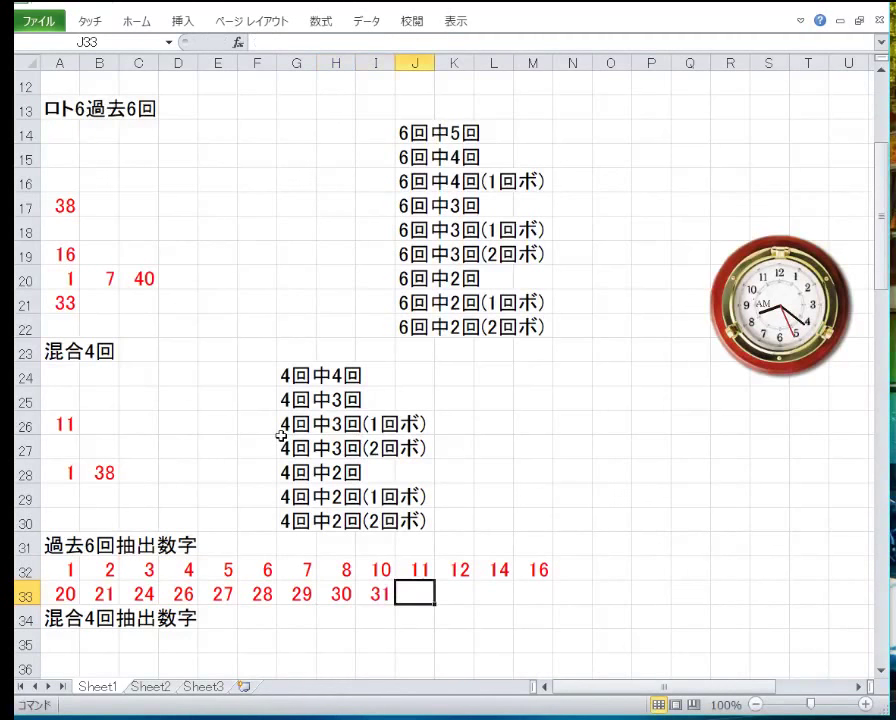
type("33")
key("Right")
type("34")
key("Right")
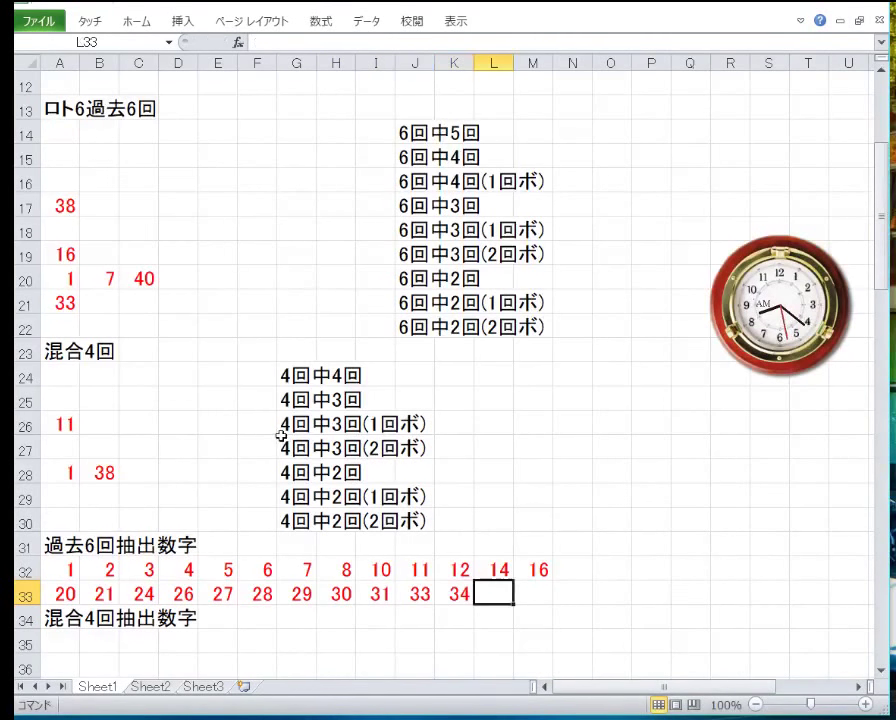
Complete the second 過去6回抽出数字 row with 35, 38, 39, 40 and 42 in L33:P33.
type("35")
key("Right")
type("38")
key("Right")
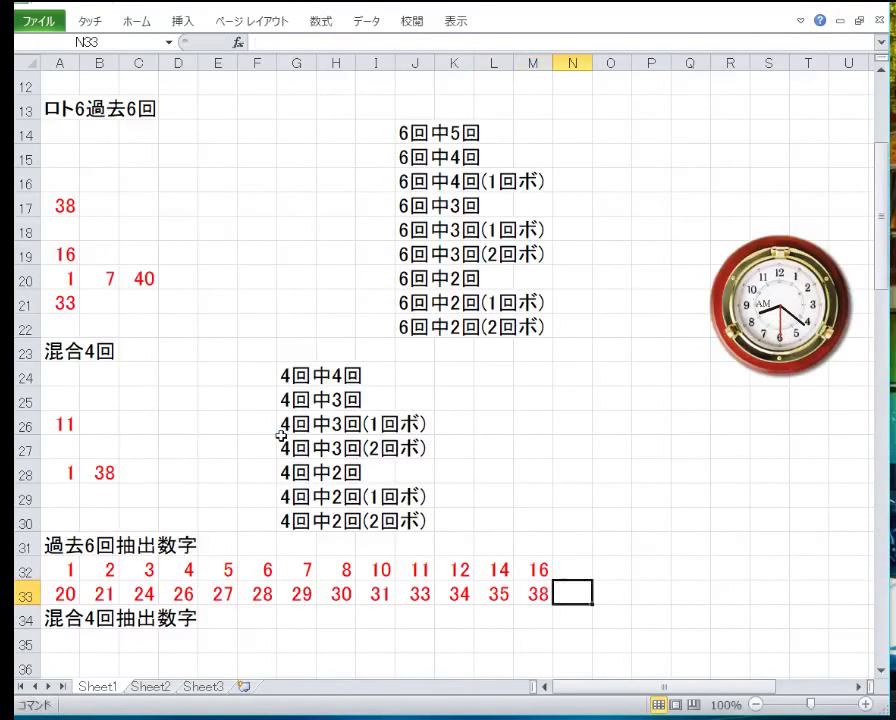
type("39")
key("Right")
type("40")
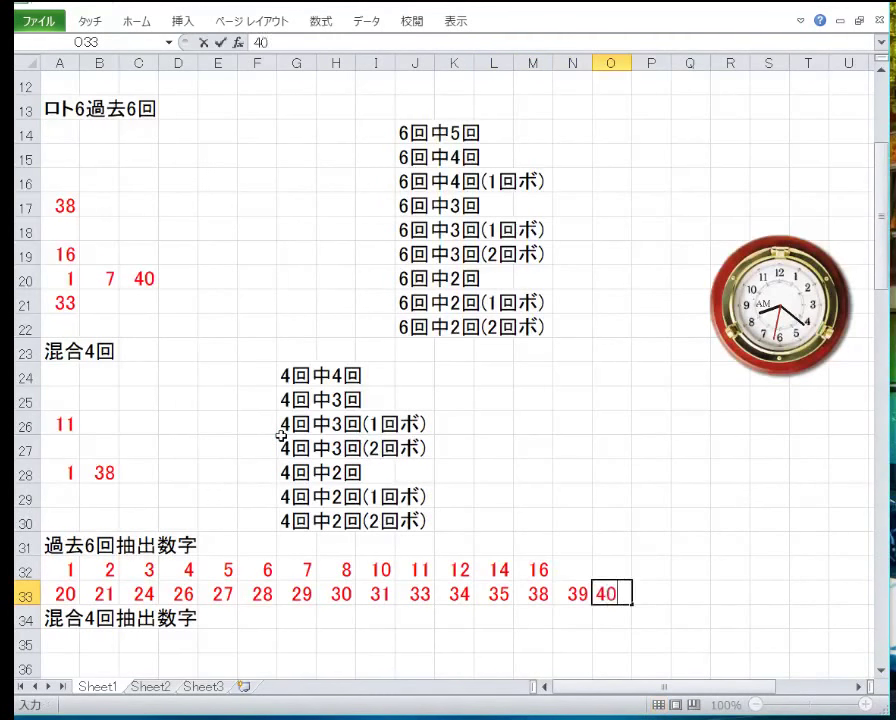
key("Right")
type("42")
key("Return")
Start the first 混合4回抽出数字 row with 1, 2, 3, 4 and 6 in A35:E35.
key("Left")
key("Left")
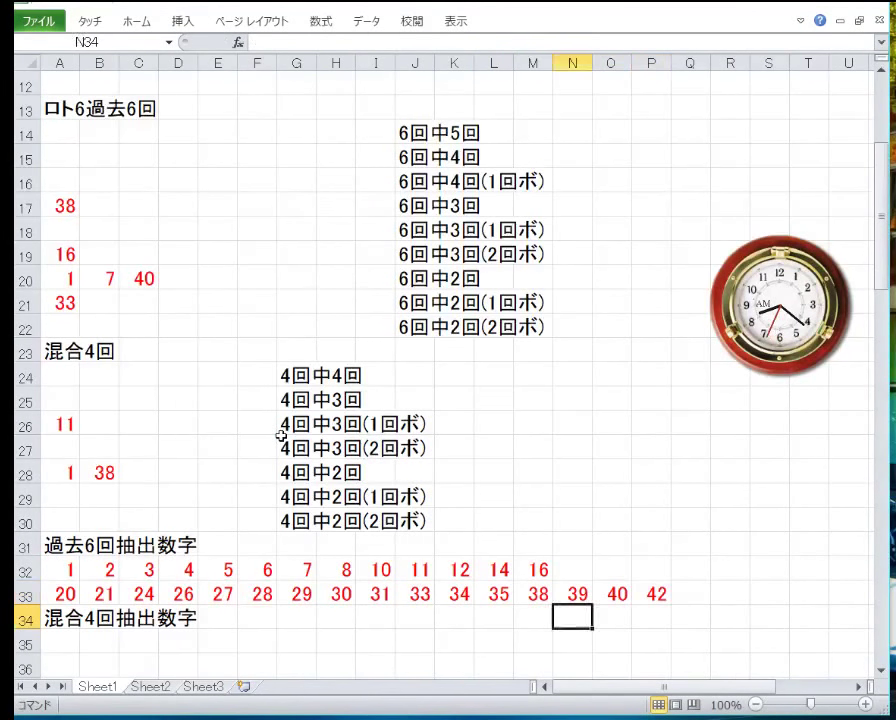
key("Left")
key("Left")
key("Left")
key("Left")
key("Left")
key("Left")
key("Left")
key("Left")
key("Left")
key("Left")
key("Left")
key("Left")
key("Left")
key("Down")
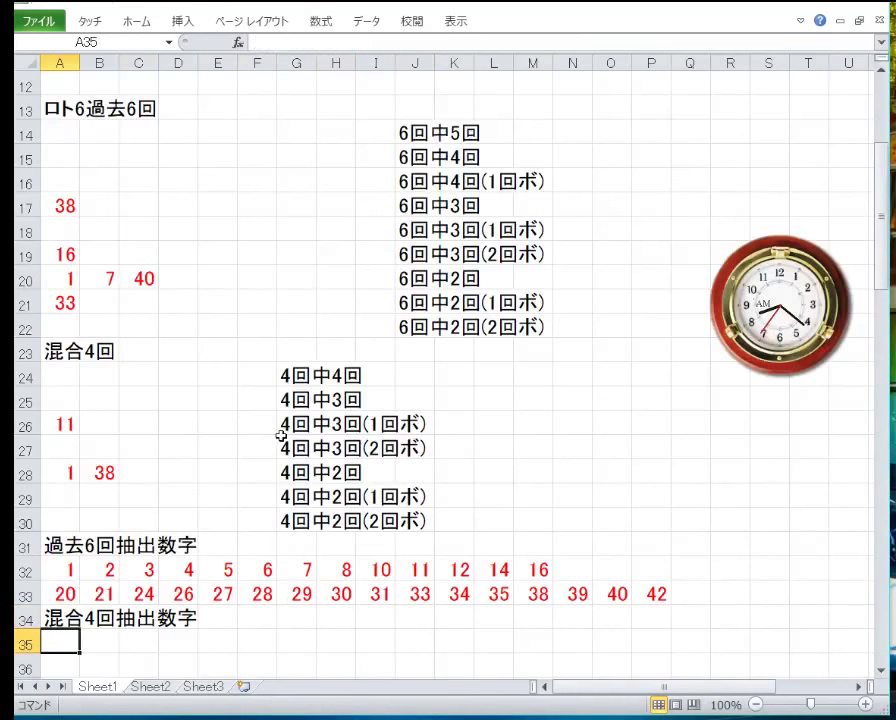
type("1")
key("Right")
type("2")
key("Right")
type("3")
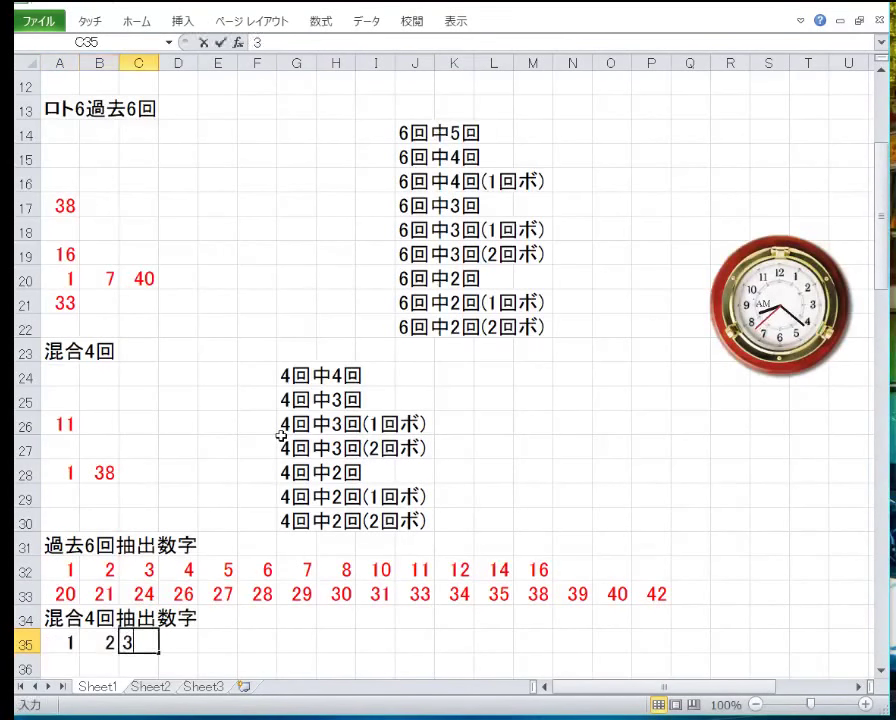
key("Right")
type("4")
key("Right")
type("6")
key("Right")
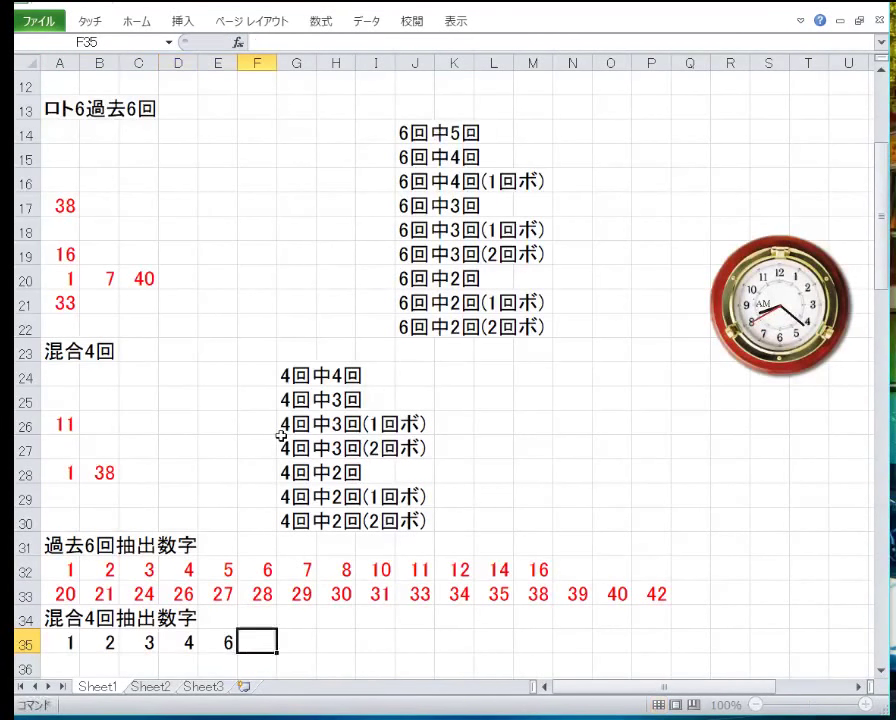
Continue the first 混合4回抽出数字 row with 9, 11 and 12 in F35:H35.
type("9")
key("Right")
type("1")
key("Right")
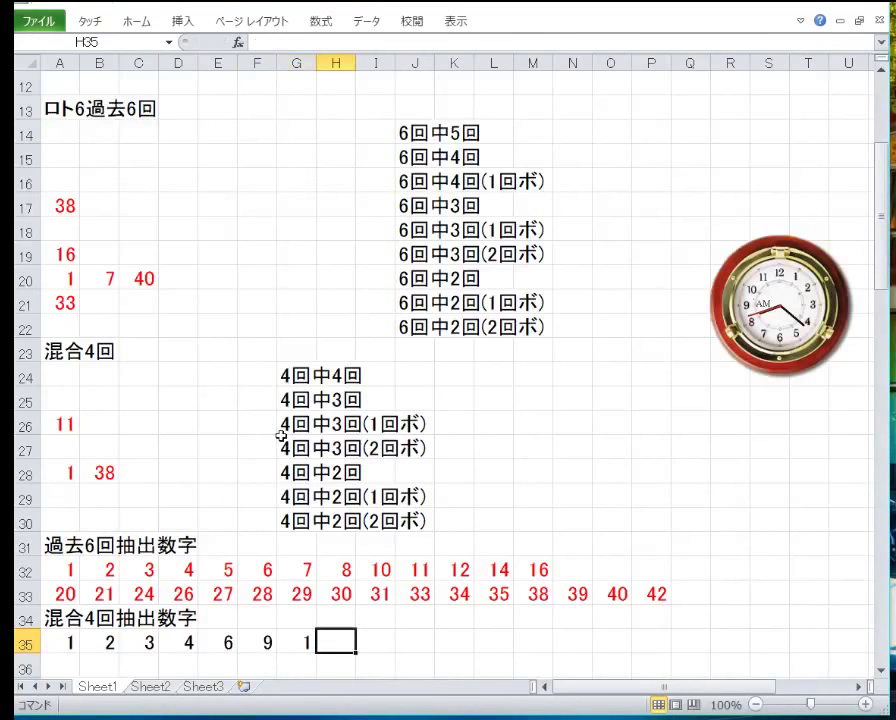
key("Left")
type("11")
key("Right")
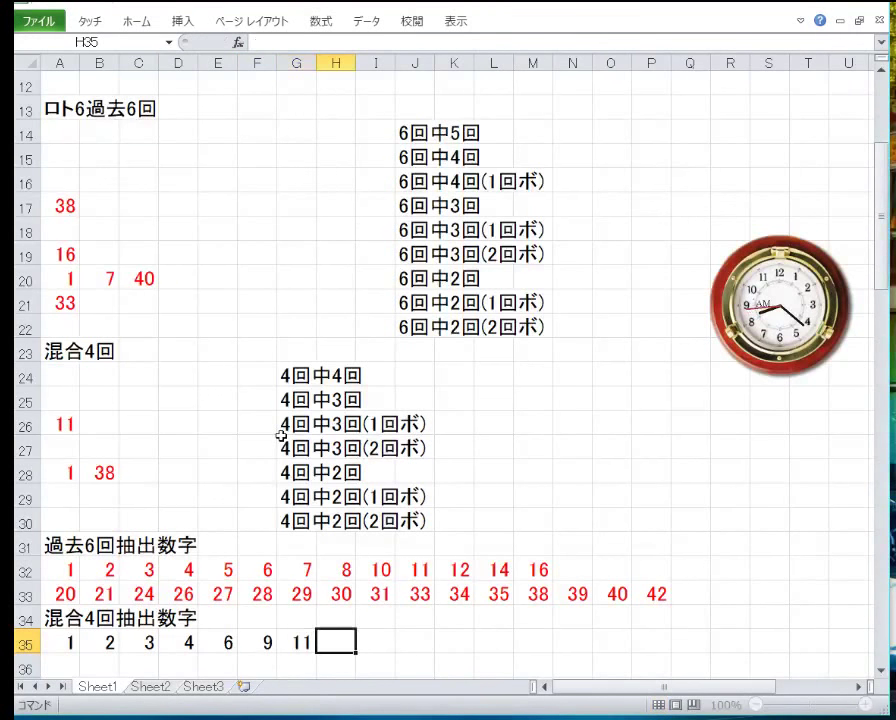
type("2")
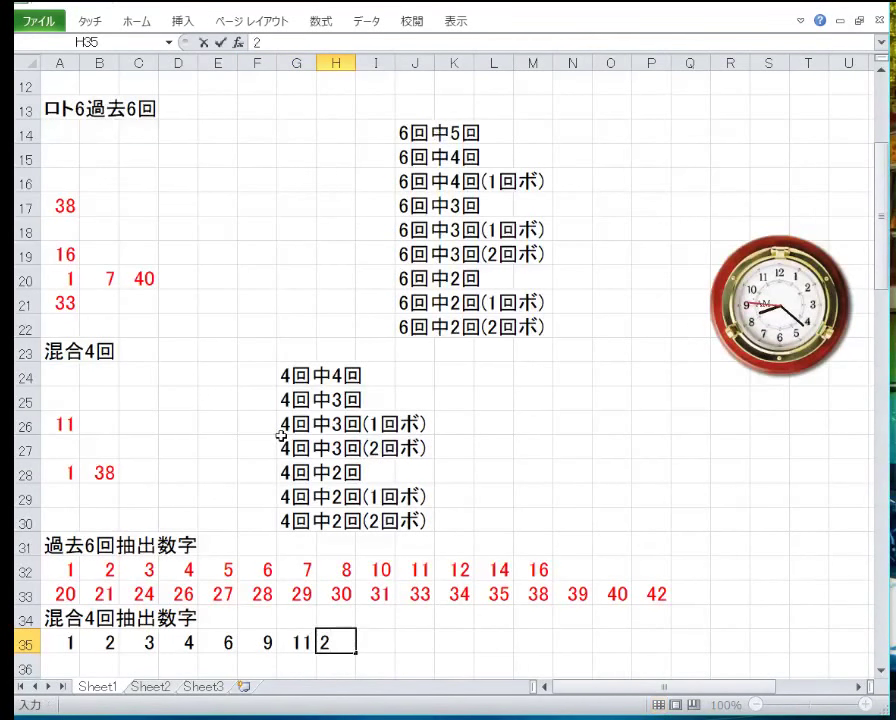
key("Right")
Complete the first 混合4回抽出数字 row with 16, 17 and 18 in I35:K35.
type("16")
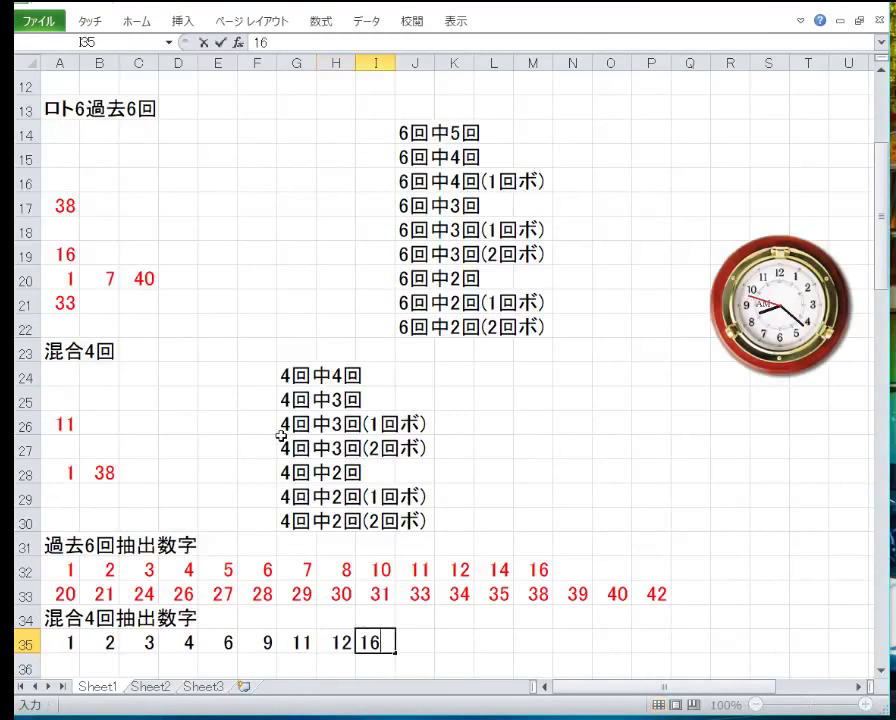
key("Right")
type("17")
key("Right")
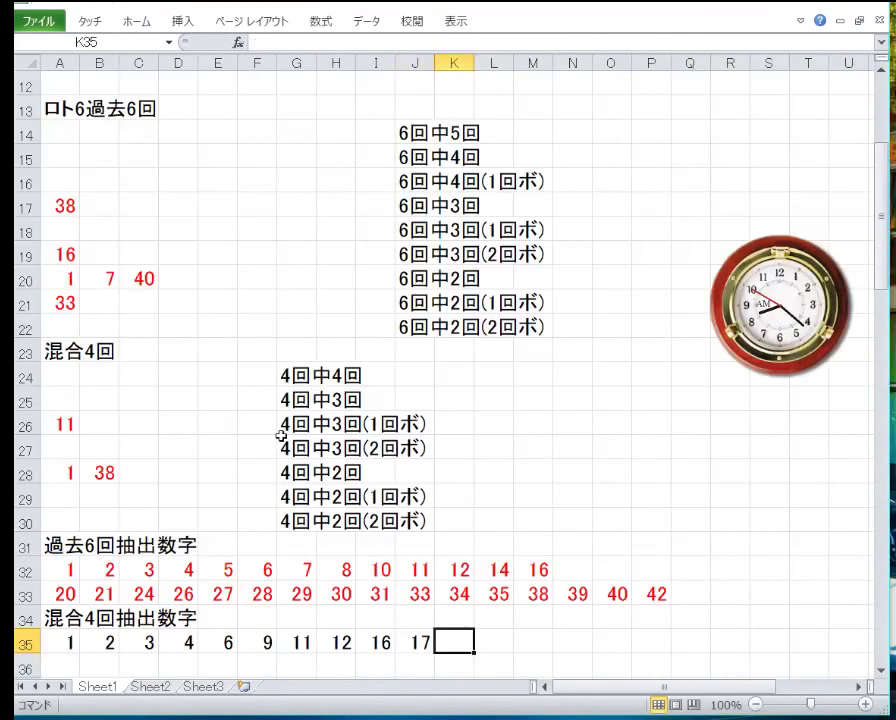
type("8")
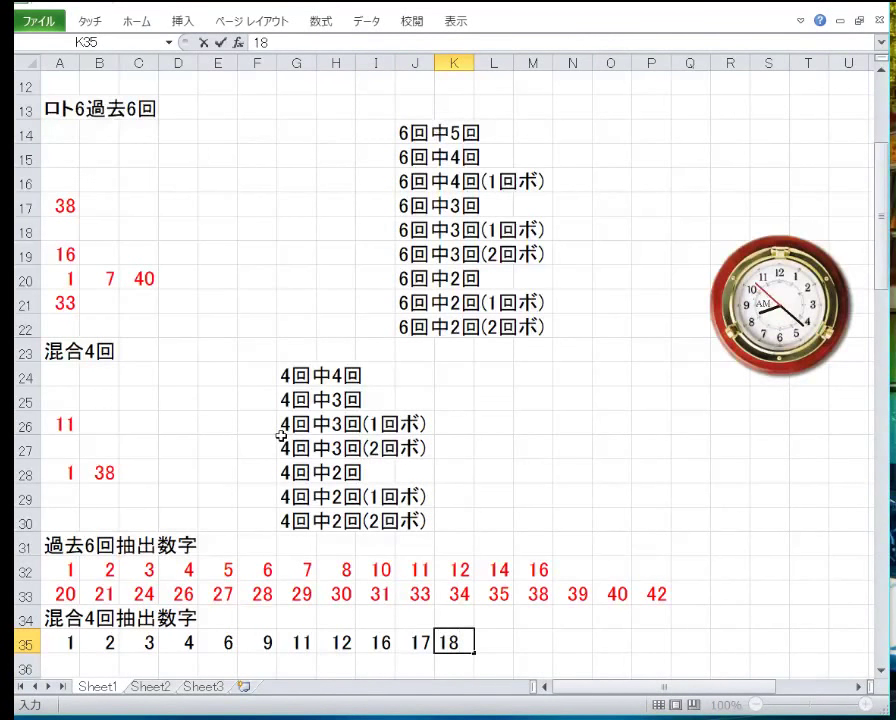
key("Return")
Start the second 混合4回抽出数字 row with 21, 22, 23, 25 and 26 in A36:E36.
key("Left")
key("Left")
key("Left")
key("Left")
key("Left")
key("Left")
key("Left")
key("Left")
key("Left")
key("Left")
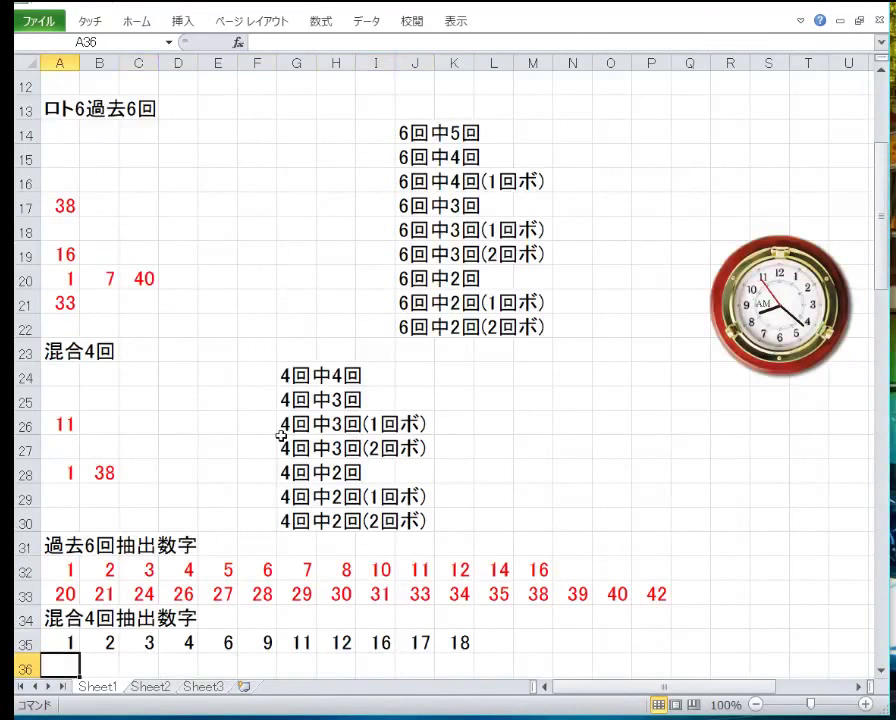
type("21")
key("Right")
type("22")
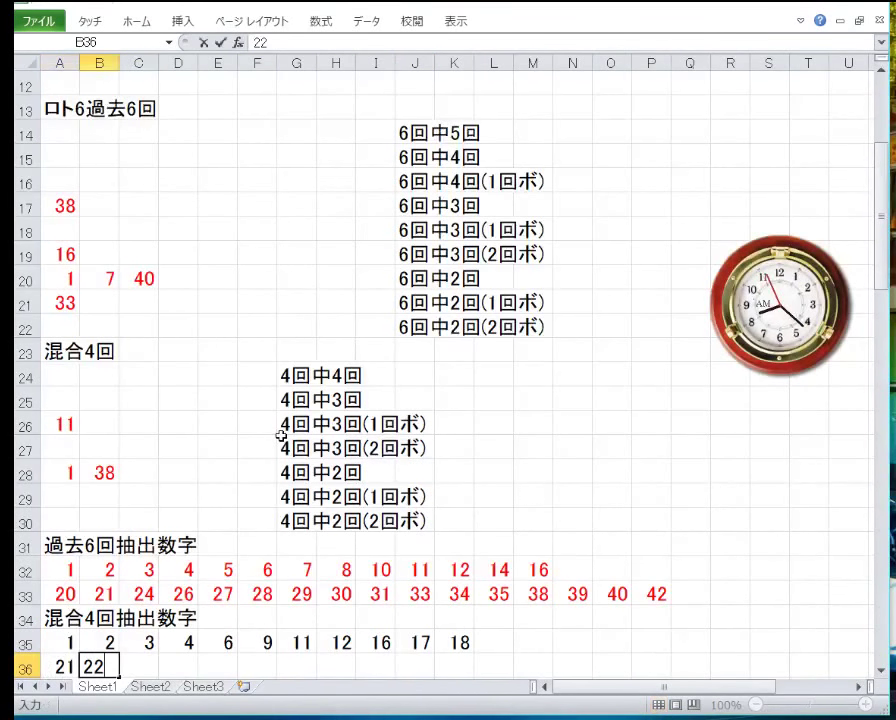
key("Right")
type("23")
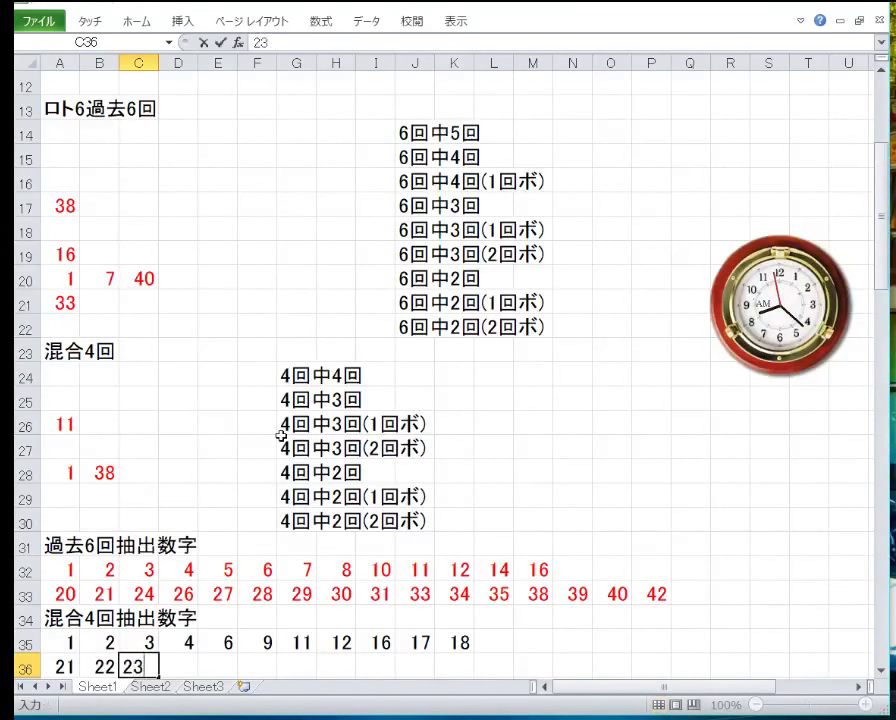
key("Right")
type("25")
key("Right")
type("2")
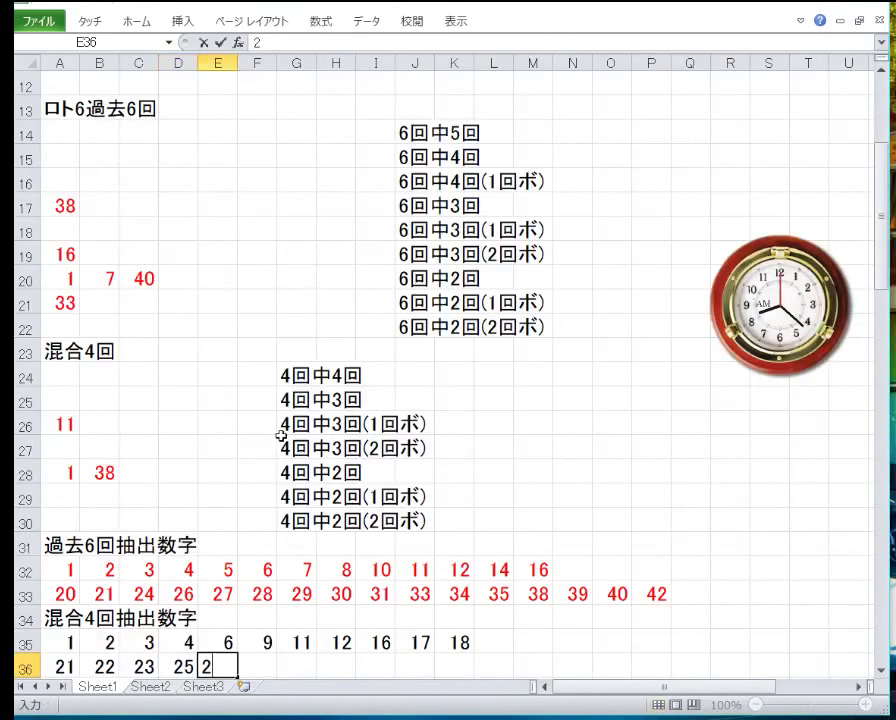
type("6")
key("Right")
Enter 27, 32, 34, 35 and 36 in F36:J36 of the second 混合4回抽出数字 row.
type("27")
key("Right")
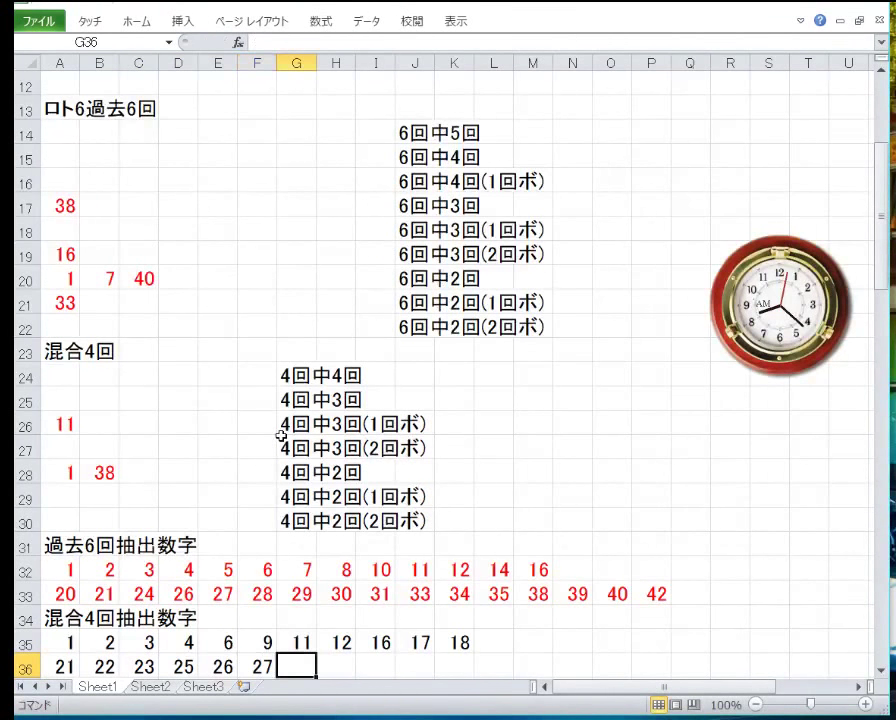
type("32")
key("Right")
type("34")
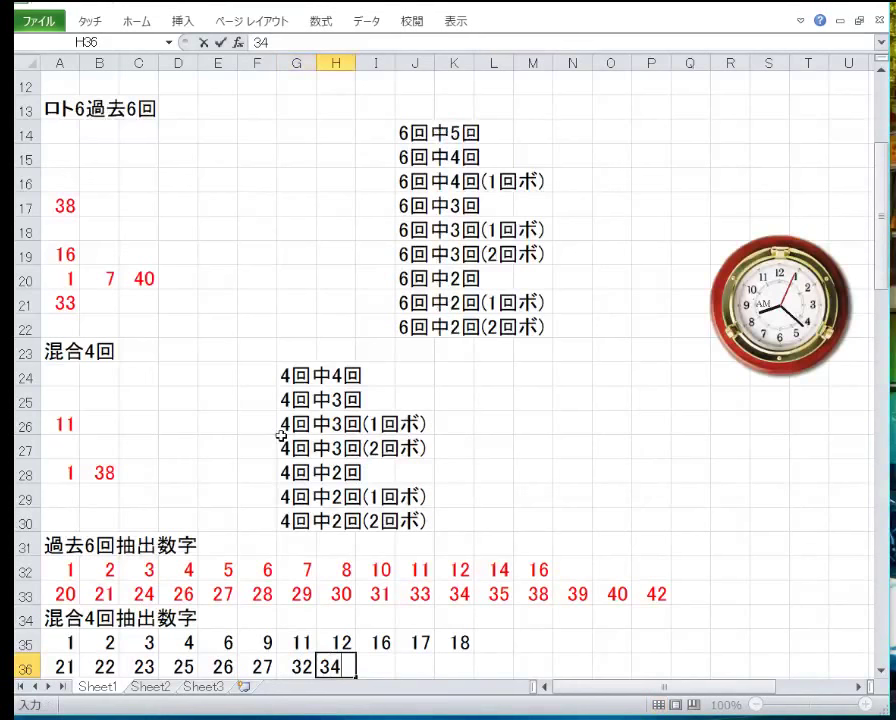
key("Right")
type("35")
key("Right")
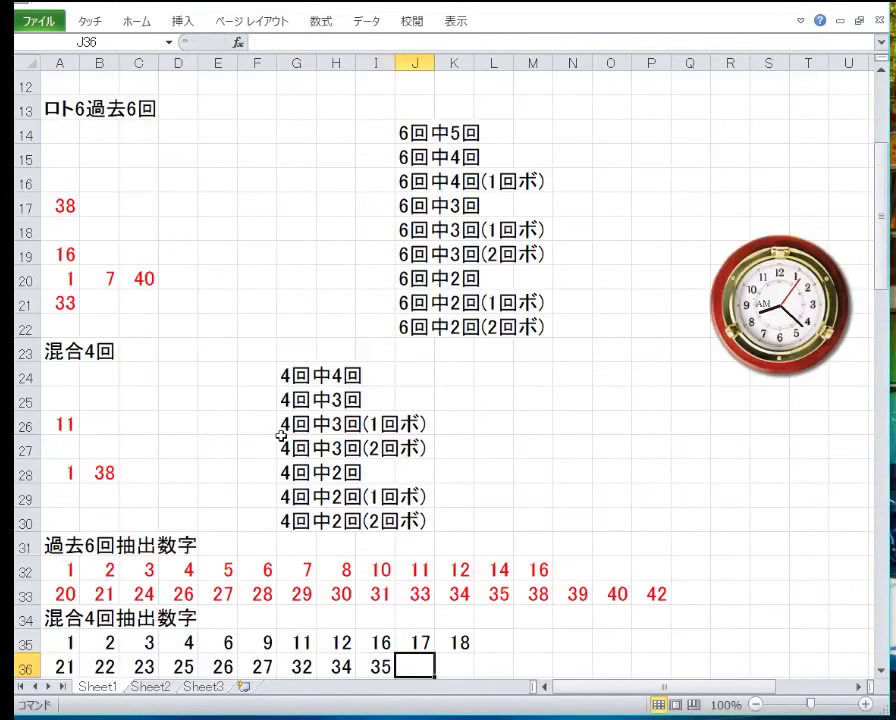
type("36")
key("Right")
Complete the second 混合4回抽出数字 row with 38, 39 and 40 in K36:M36.
type("38")
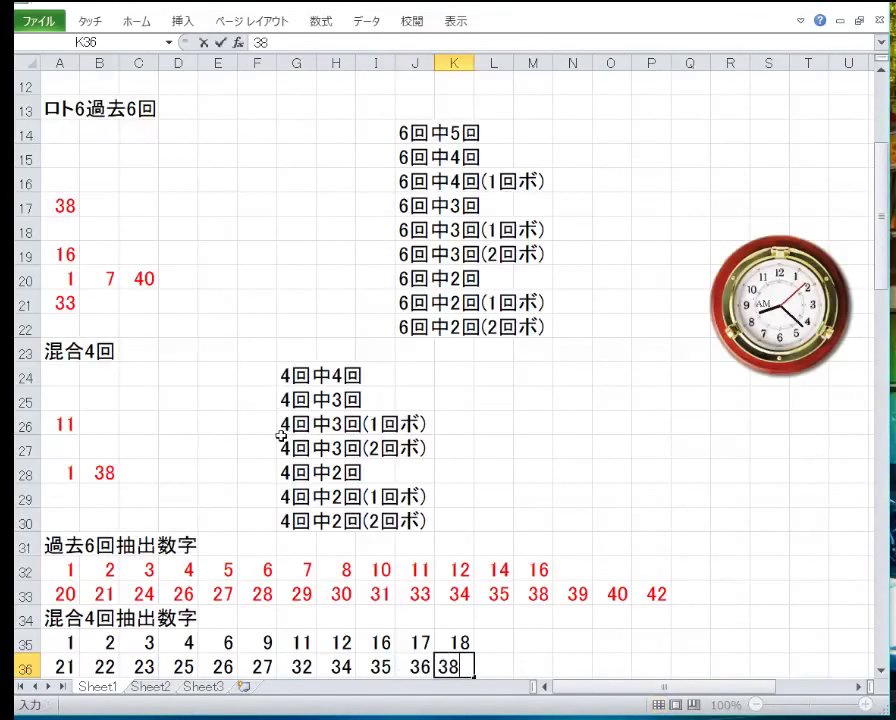
key("Right")
type("39")
key("Right")
type("40")
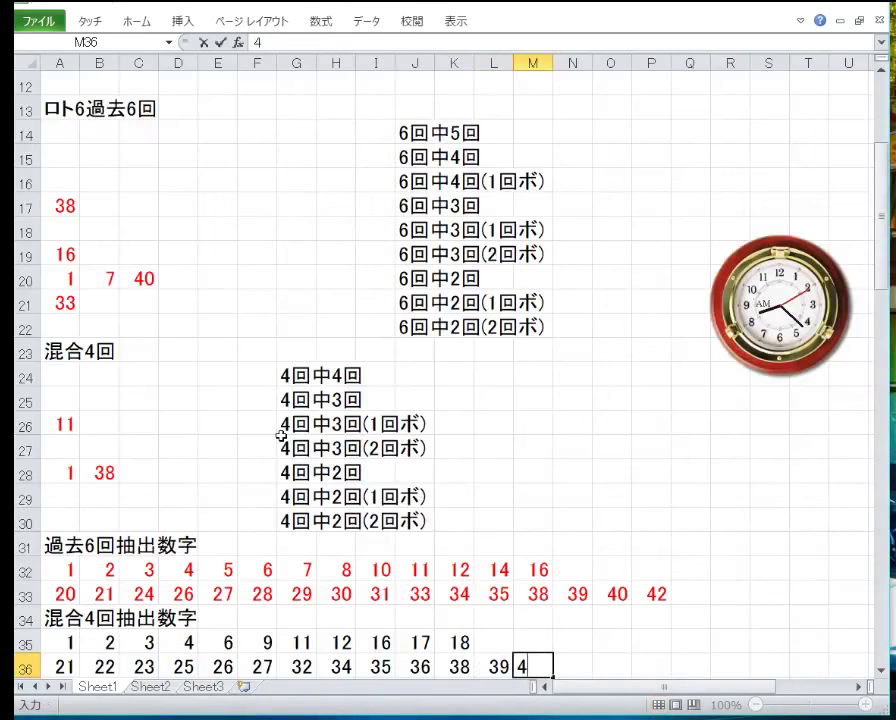
key("Return")
Start the first 全抽出数字 row with 1, 2, 3, 4 and 5 in A38:E38.
key("Down")
key("Down")
key("Down")
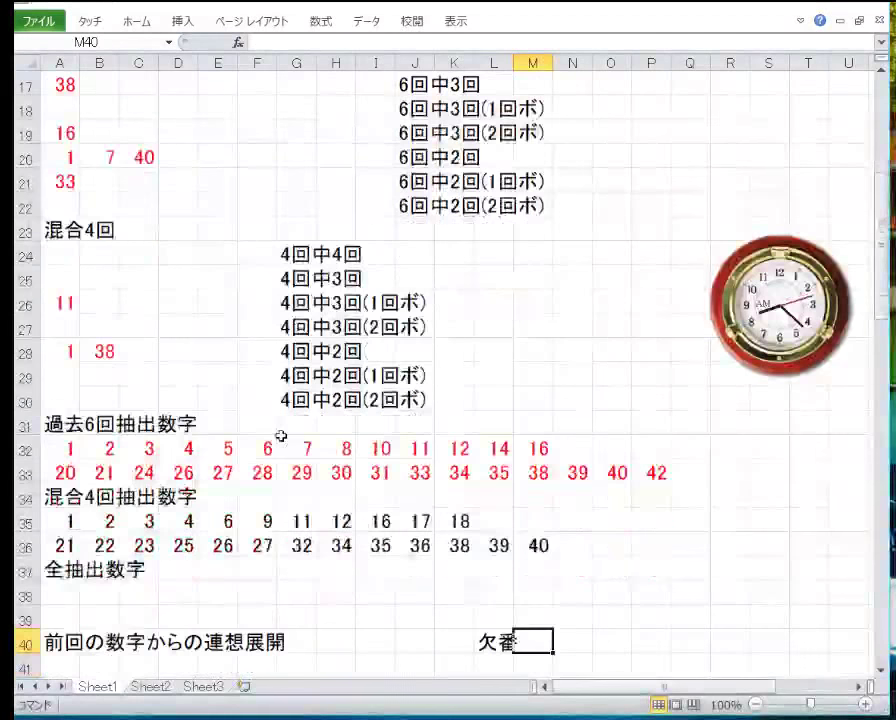
key("Up")
key("Up")
key("Up")
key("Up")
key("Left")
key("Left")
key("Left")
key("Left")
key("Left")
key("Left")
key("Left")
key("Left")
key("Left")
key("Left")
key("Left")
key("Left")
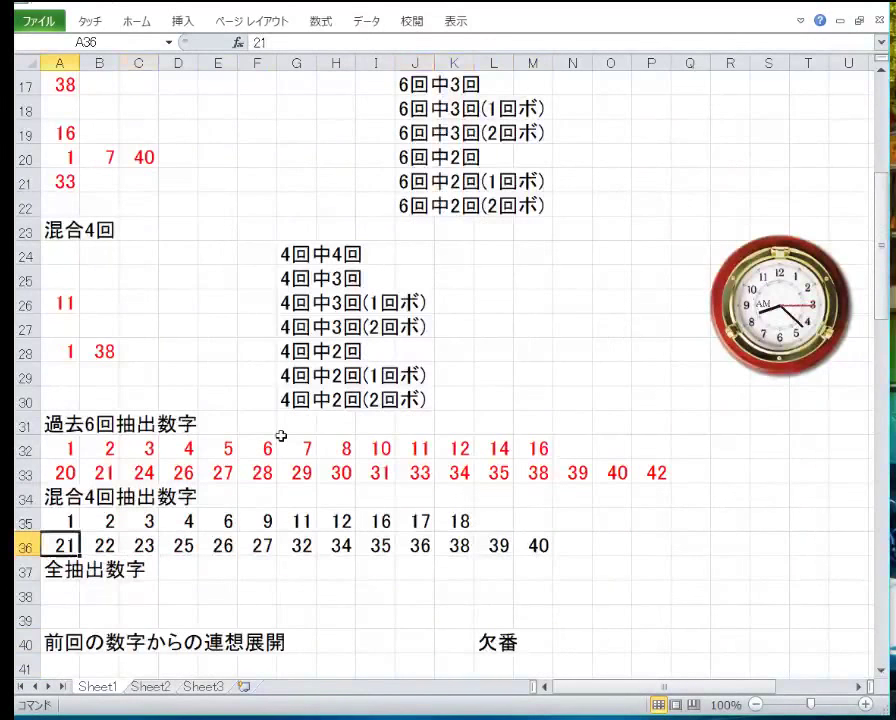
key("Down")
key("Down")
type("1")
key("Tab")
type("2")
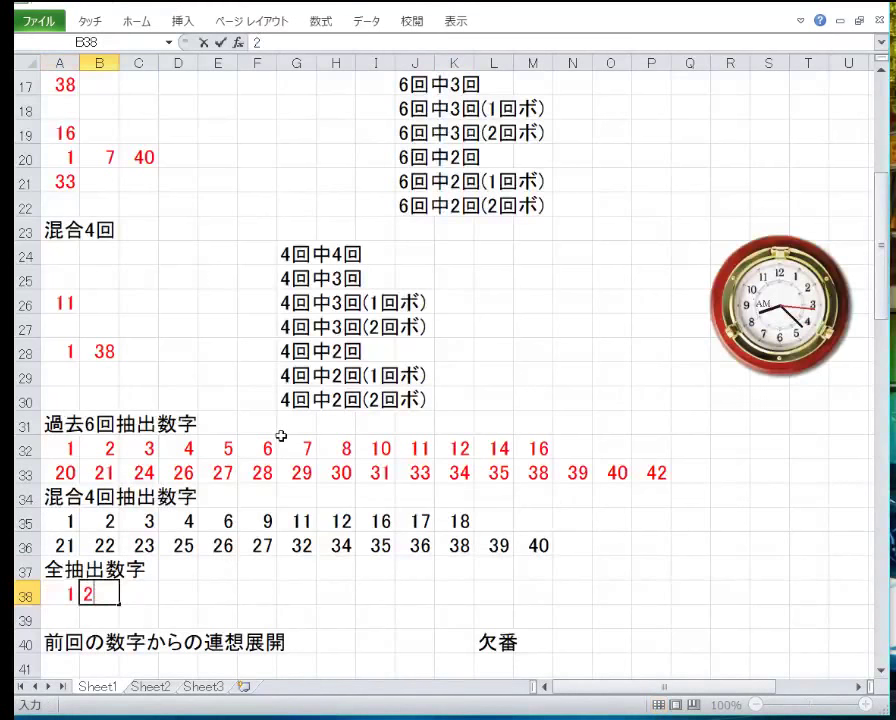
key("Tab")
type("3")
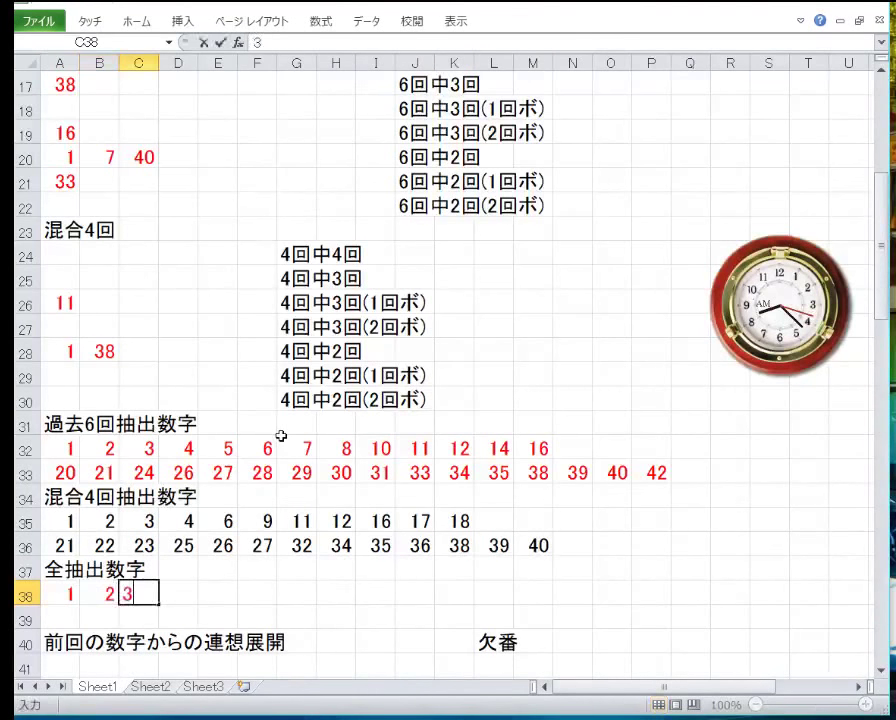
key("Tab")
type("4")
key("Tab")
type("5")
key("Tab")
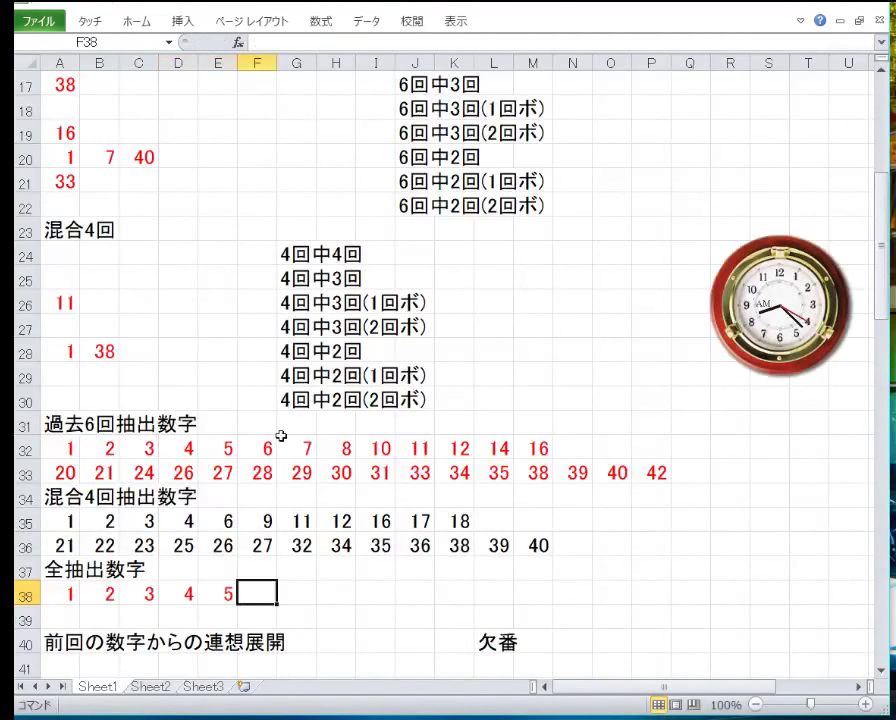
Continue the first 全抽出数字 row with 6, 7, 8, 9 and 10 in F38:J38.
type("6")
key("Tab")
type("7")
key("Tab")
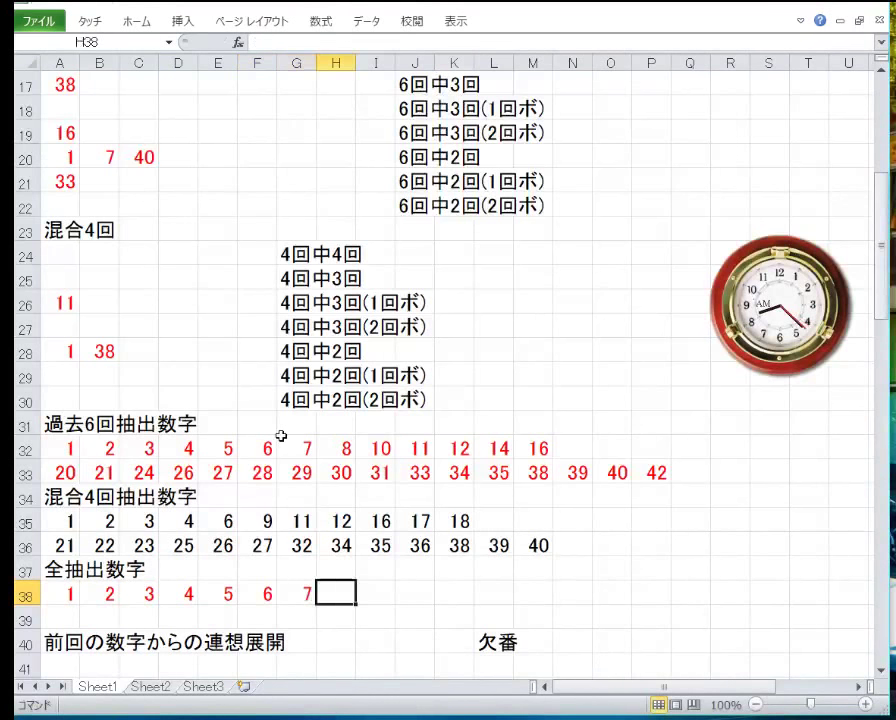
type("8")
key("Tab")
type("9")
key("Tab")
type("10")
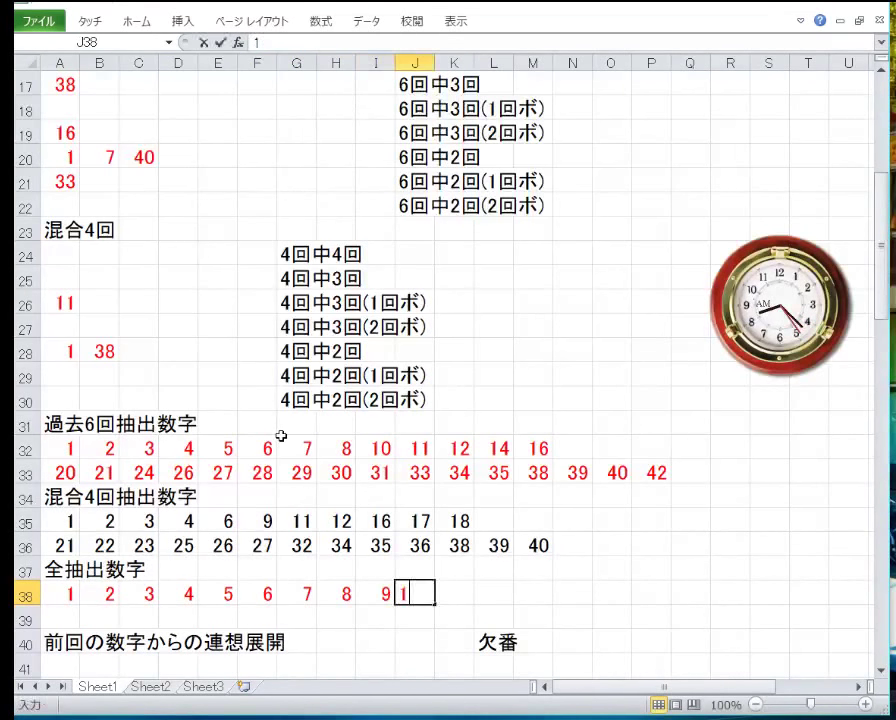
key("Tab")
Complete the first 全抽出数字 row with 11, 12, 14, 16, 17 and 18 in K38:P38.
type("11")
key("Tab")
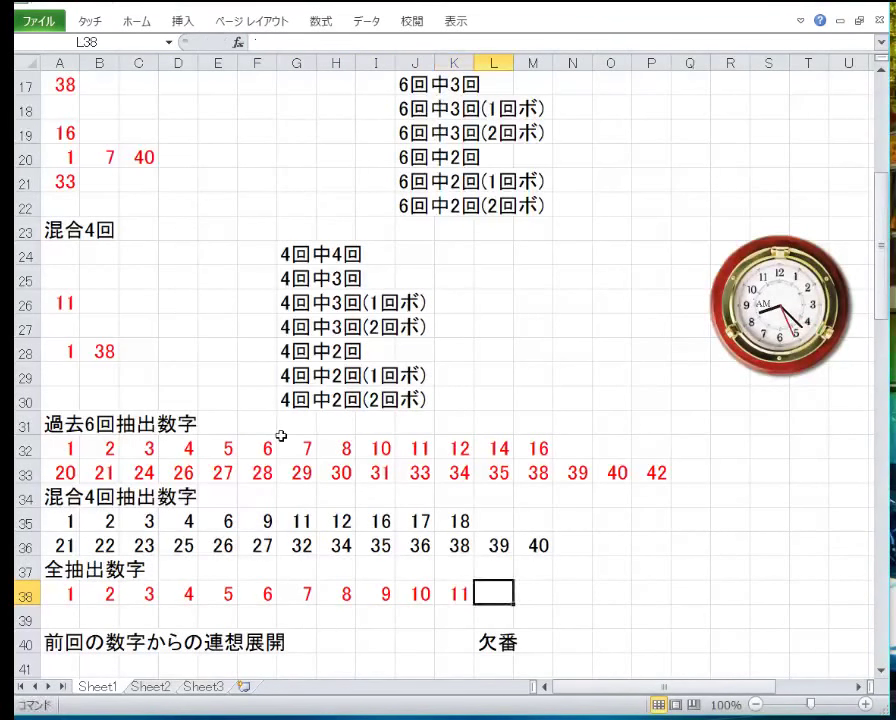
type("12")
key("Tab")
type("1")
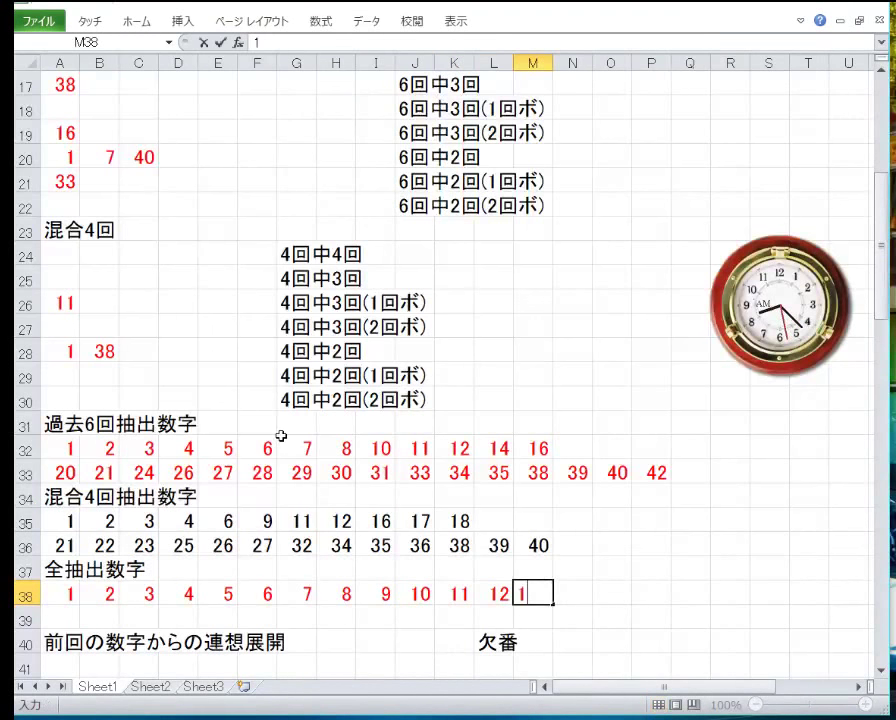
type("4")
key("Tab")
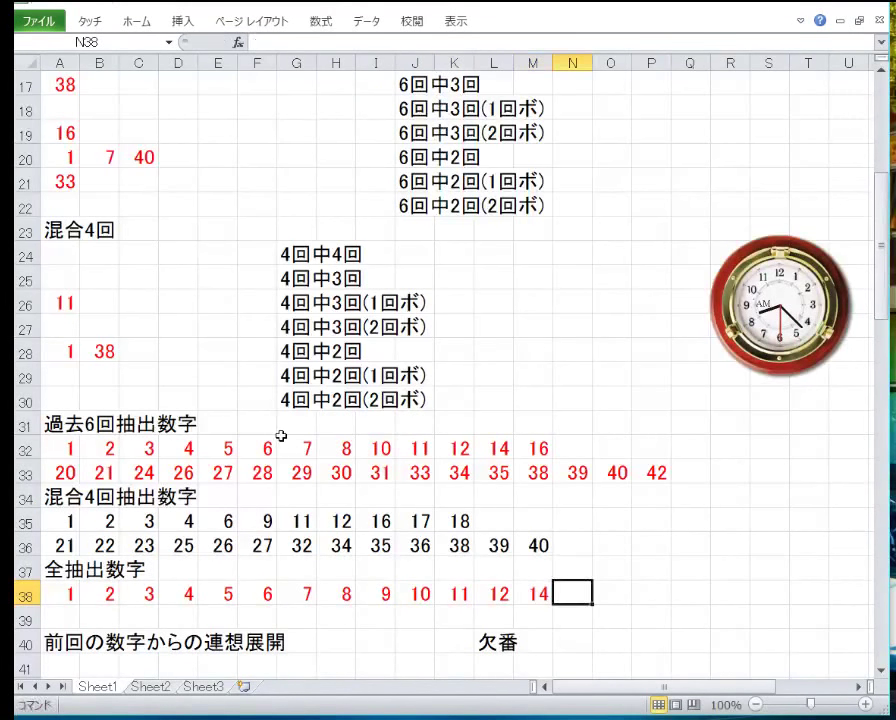
type("16")
key("Tab")
type("17")
key("Tab")
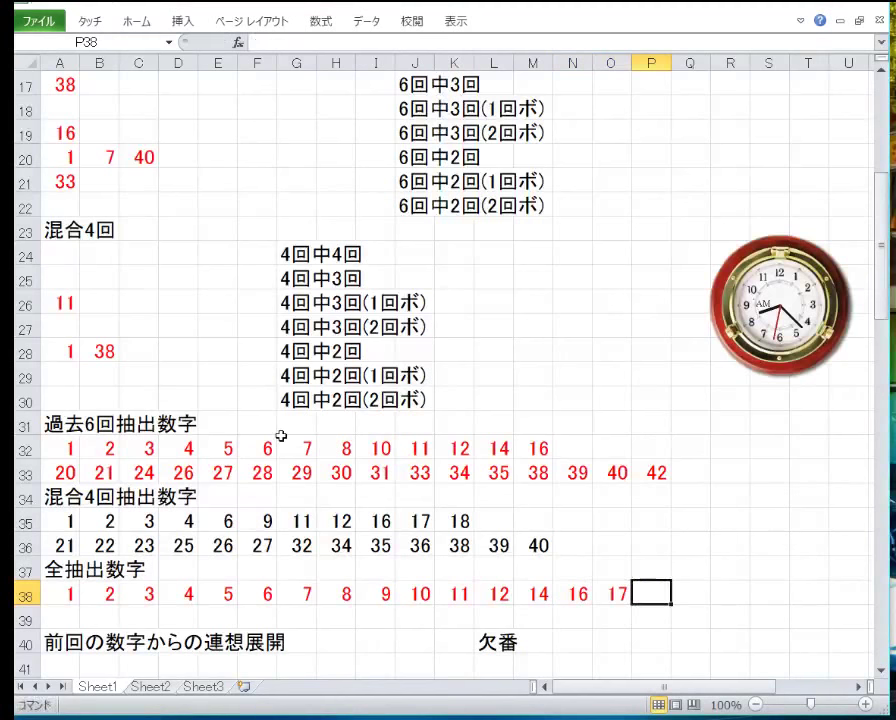
type("18")
key("Tab")
Start the second 全抽出数字 row with 20, 21, 22, 23 and 24 in A39:E39.
key("Down")
key("Left")
key("Left")
key("Left")
key("Left")
key("Left")
key("Left")
key("Left")
key("Left")
key("Left")
key("Left")
key("Left")
key("Left")
key("Left")
key("Left")
key("Left")
key("Left")
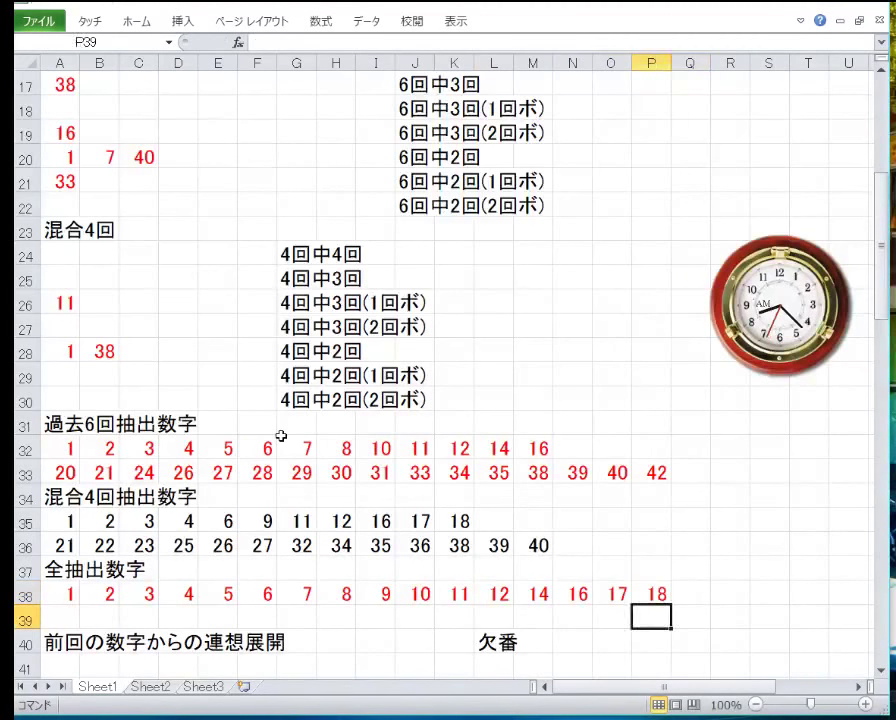
type("20")
key("Tab")
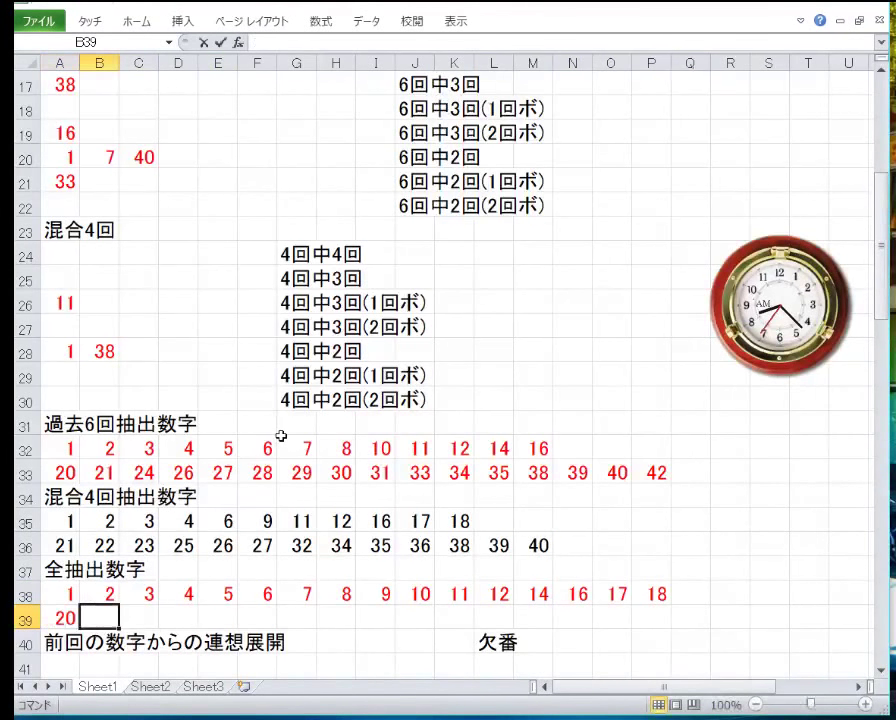
type("21")
key("Tab")
type("22")
key("Tab")
type("23")
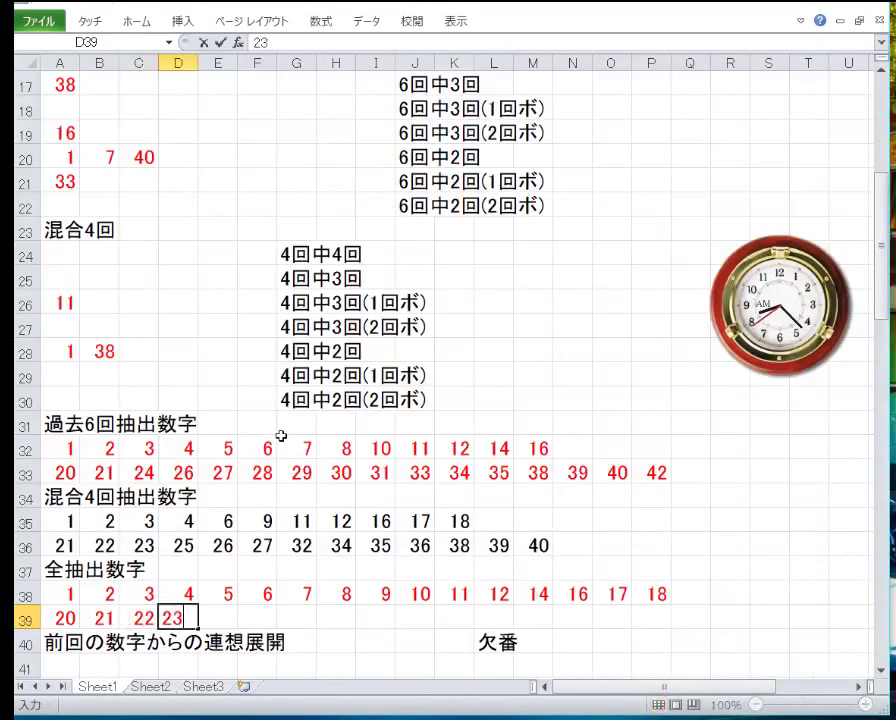
key("Tab")
type("24")
key("Tab")
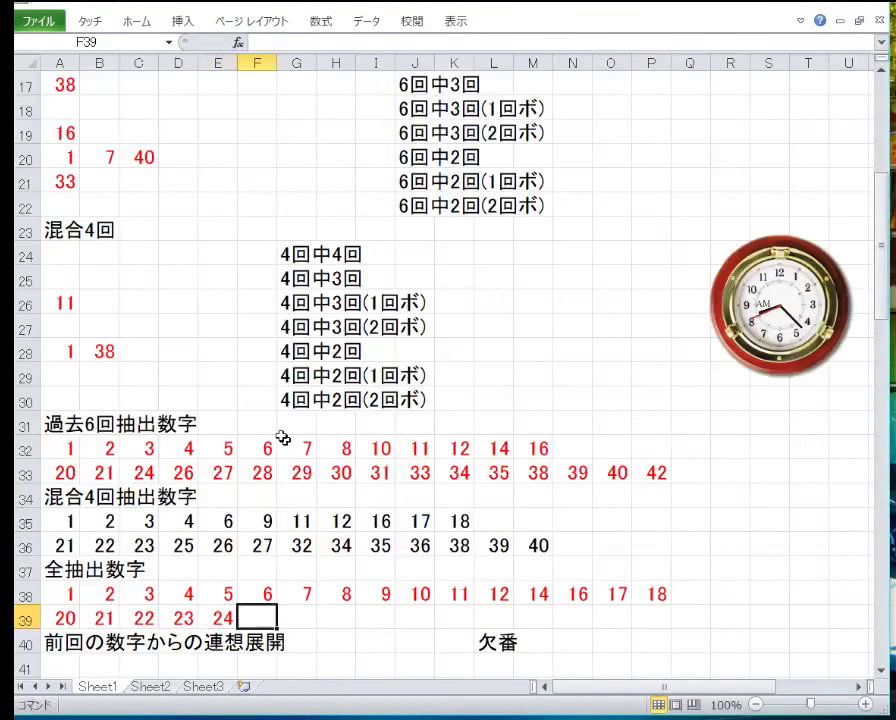
Continue the second 全抽出数字 row with 25, 26, 27, 28 and 29 in F39:J39.
type("25")
key("Tab")
type("26")
key("Tab")
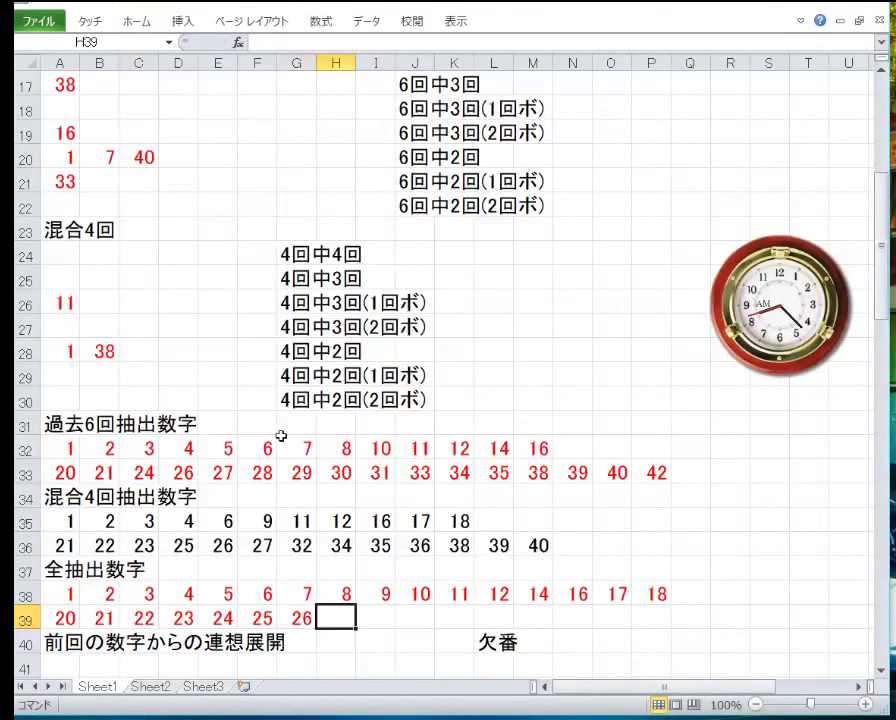
type("27")
key("Tab")
type("28")
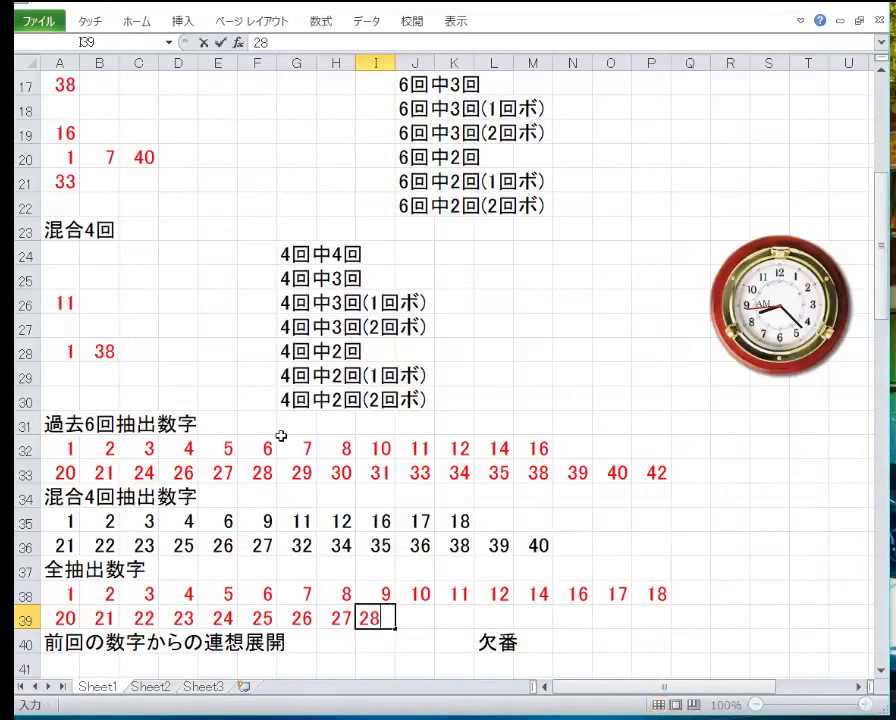
key("Tab")
type("3")
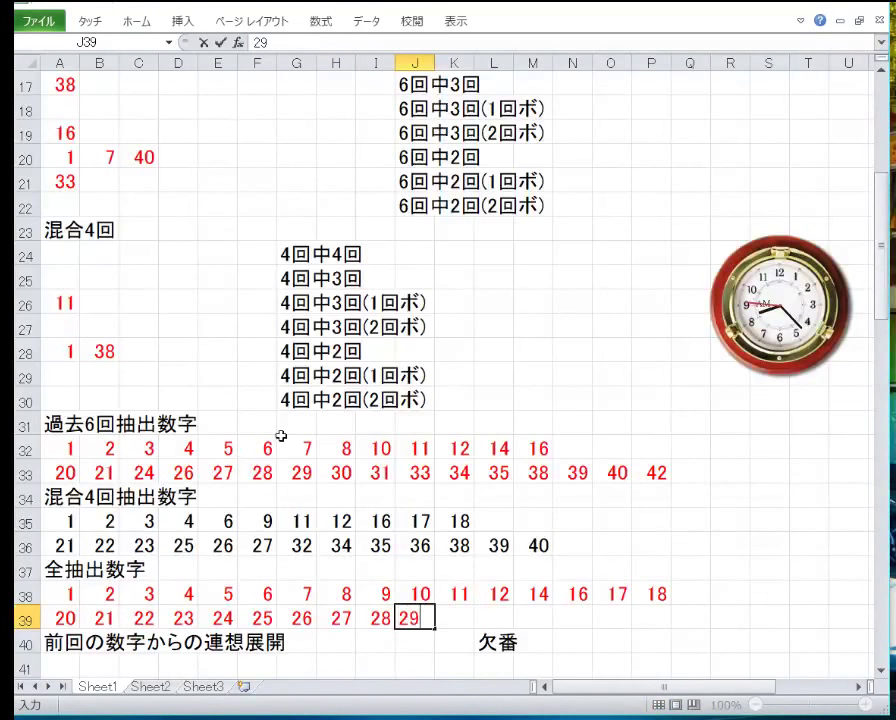
key("Tab")
Extend the second 全抽出数字 row with 30, 31, 32, 33, 34 and 35 in K39:P39.
type("30")
key("Tab")
type("3")
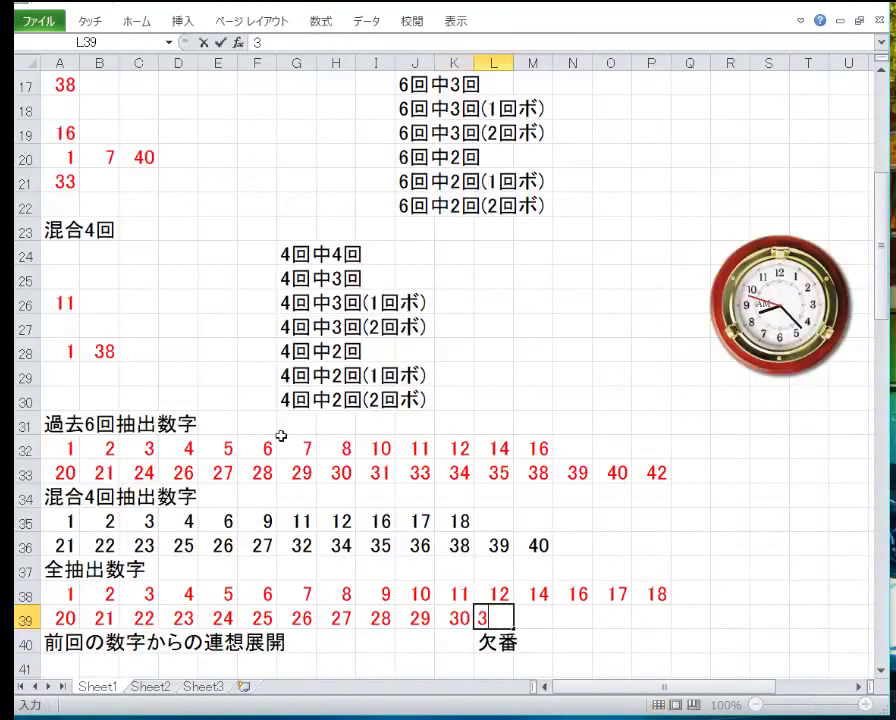
key("Tab")
type("32")
key("Tab")
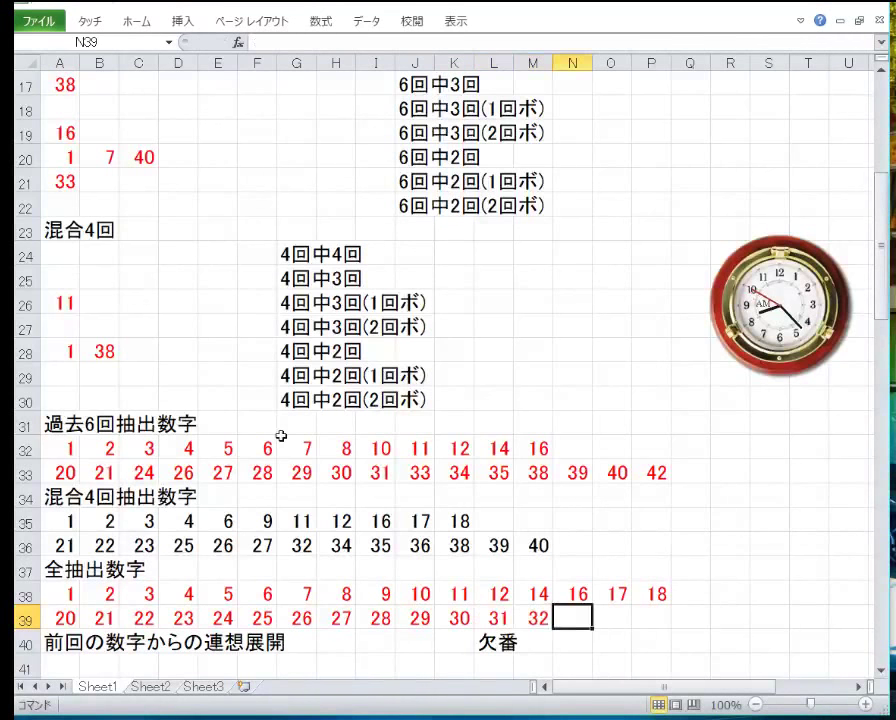
type("33")
key("Tab")
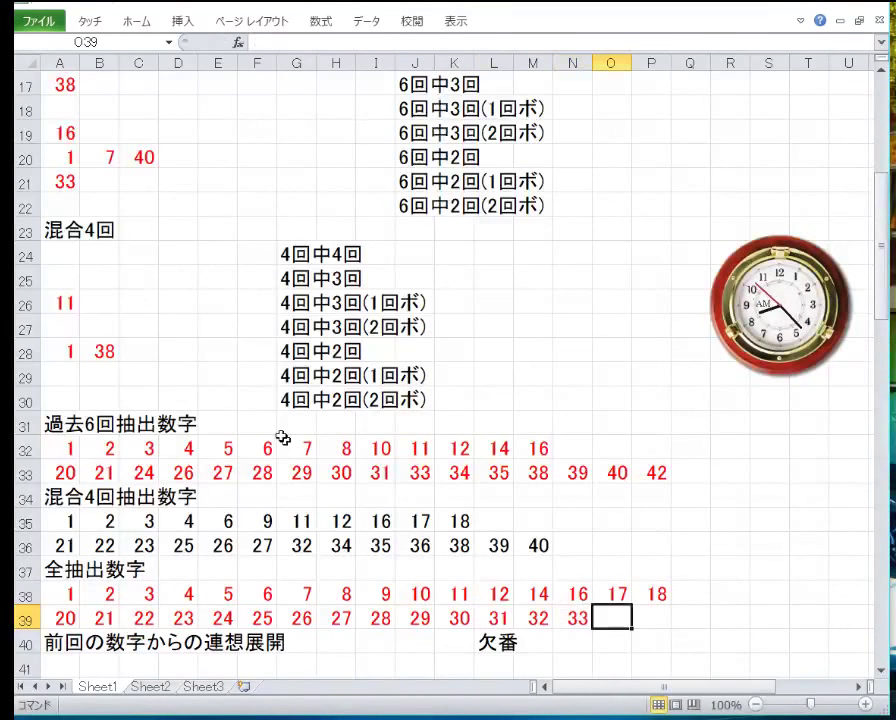
type("34")
key("Tab")
type("35")
key("Tab")
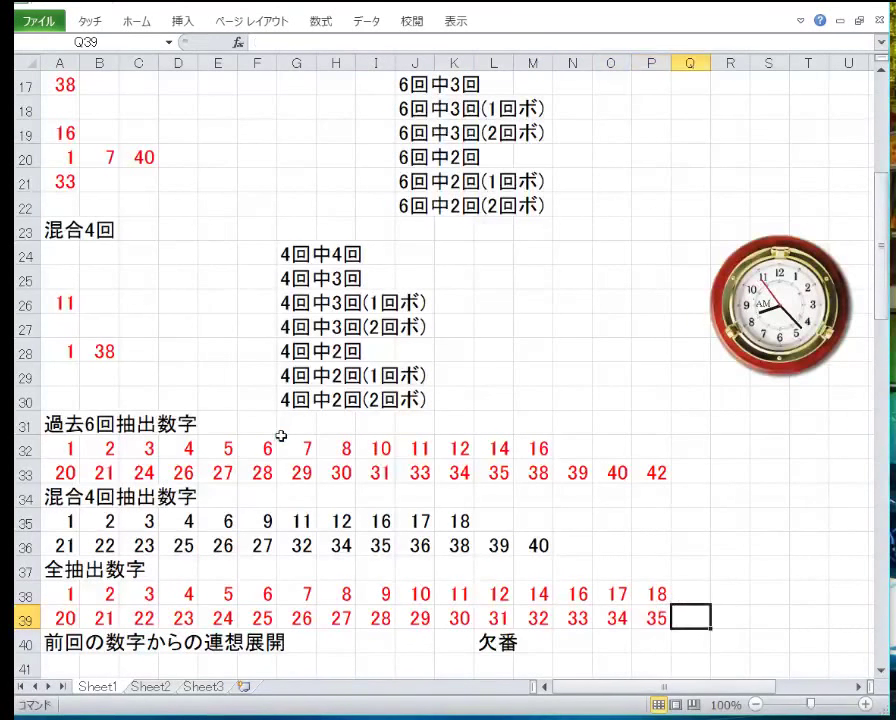
Complete the second 全抽出数字 row with 36, 38, 39, 40 and 42 in Q39:U39.
type("36")
key("Tab")
type("38")
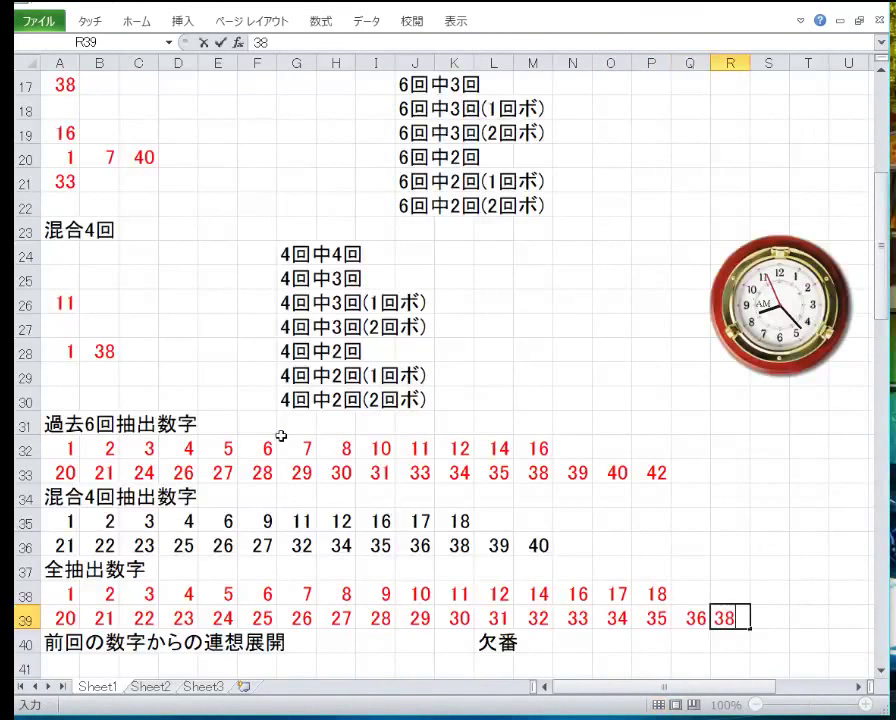
key("Tab")
type("3")
key("Tab")
type("4")
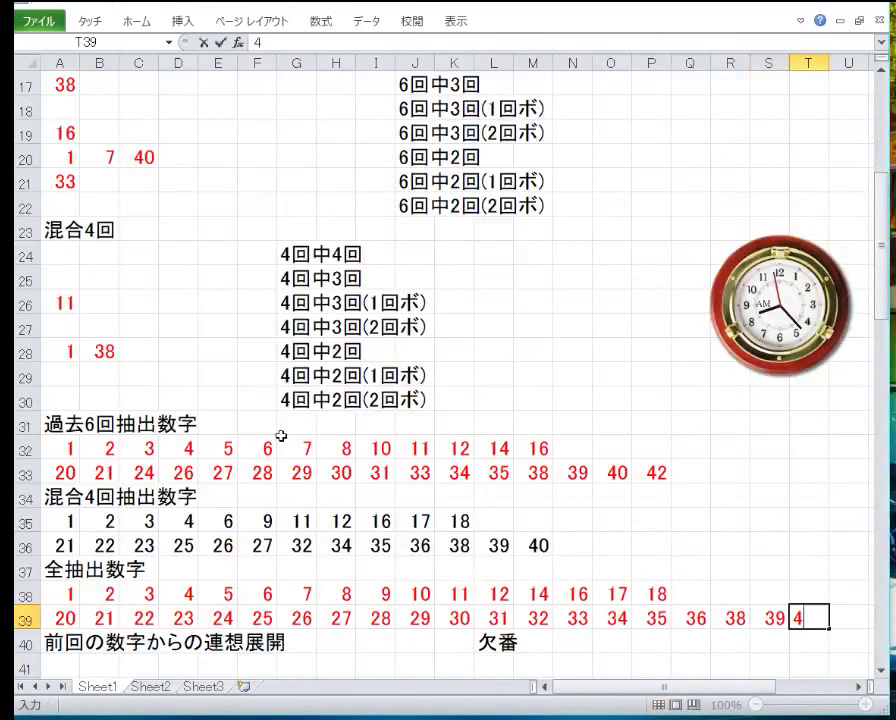
key("Tab")
type("42")
key("Down")
key("Down")
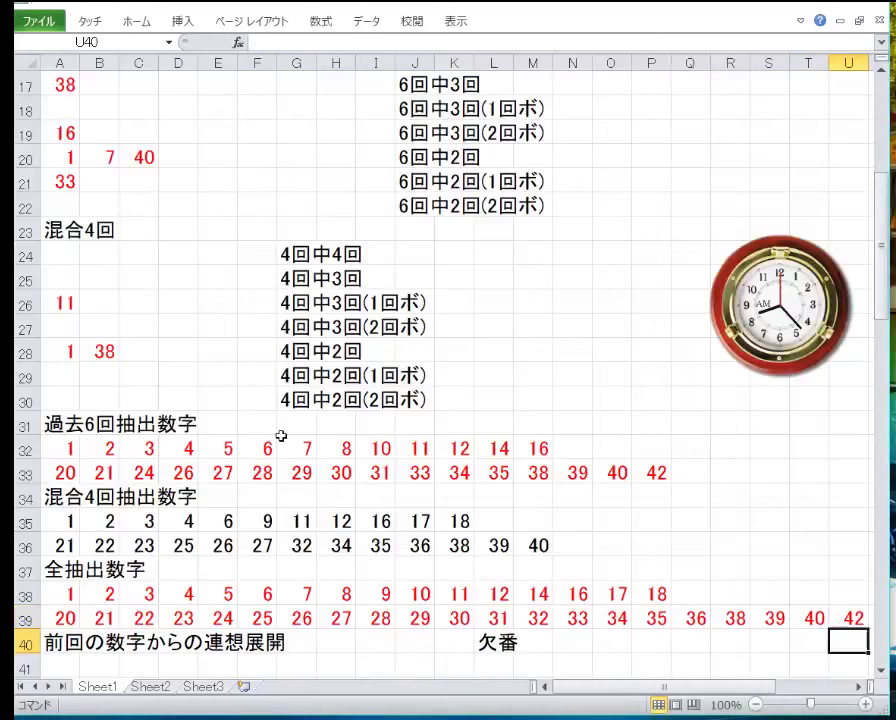
key("Down")
key("Down")
key("Down")
key("Down")
key("Down")
key("Down")
key("Down")
key("Down")
key("Down")
key("Down")
key("Down")
key("Down")
key("Down")
key("Up")
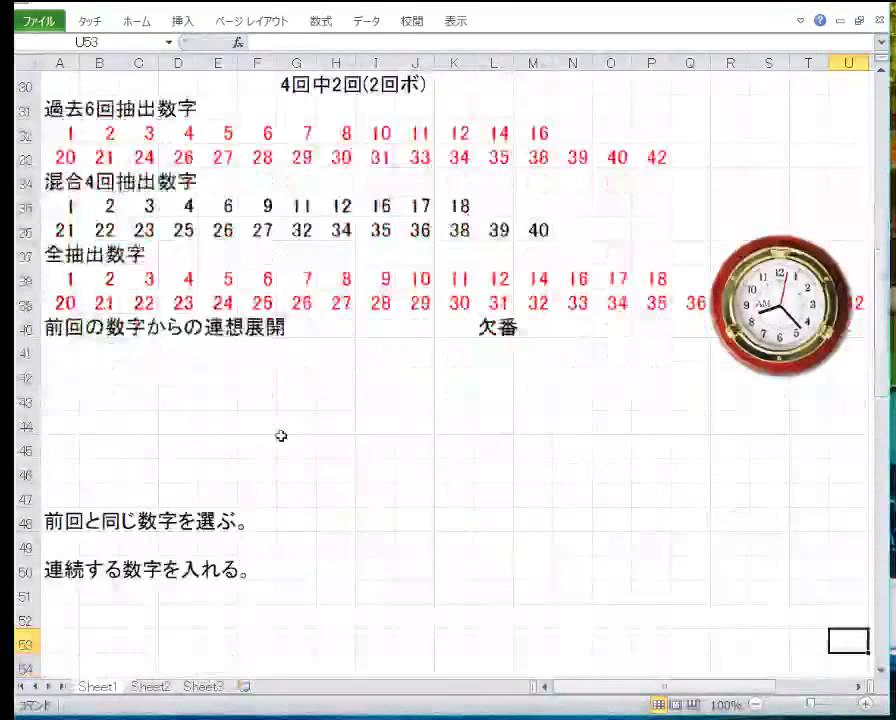
Change the font colour of the 混合4回抽出数字 numbers in rows 35 and 36 to red.
scroll(540, 385, "up", 2)
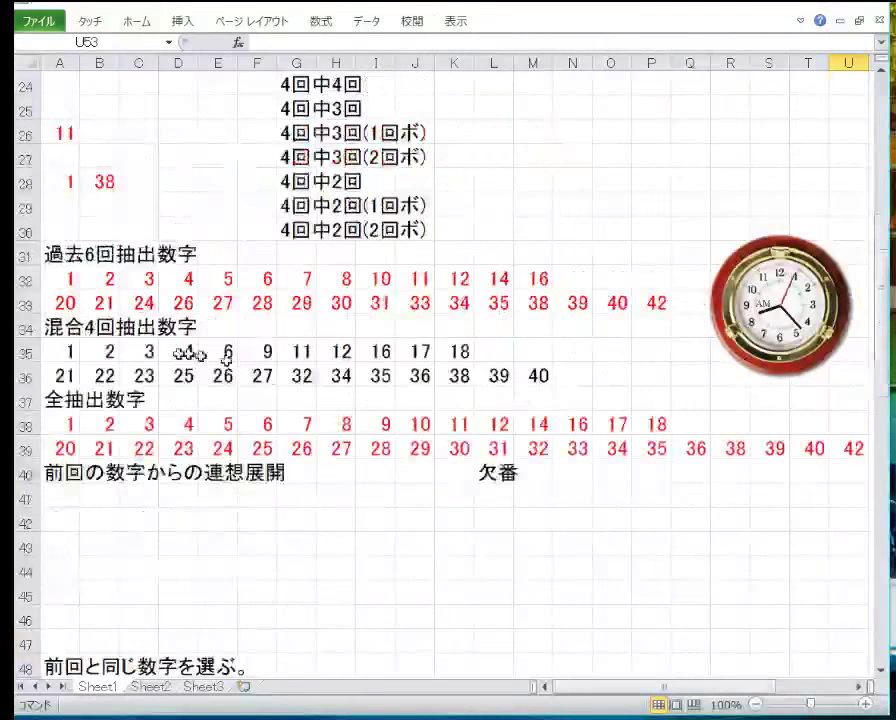
left_click_drag(26, 352, 24, 375)
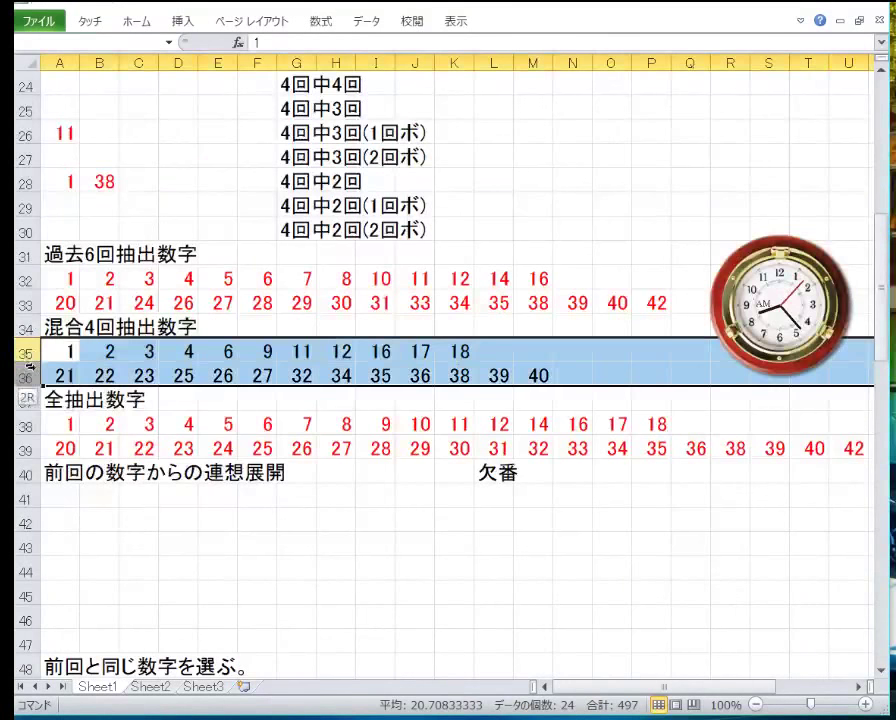
left_click(144, 22)
left_click(262, 82)
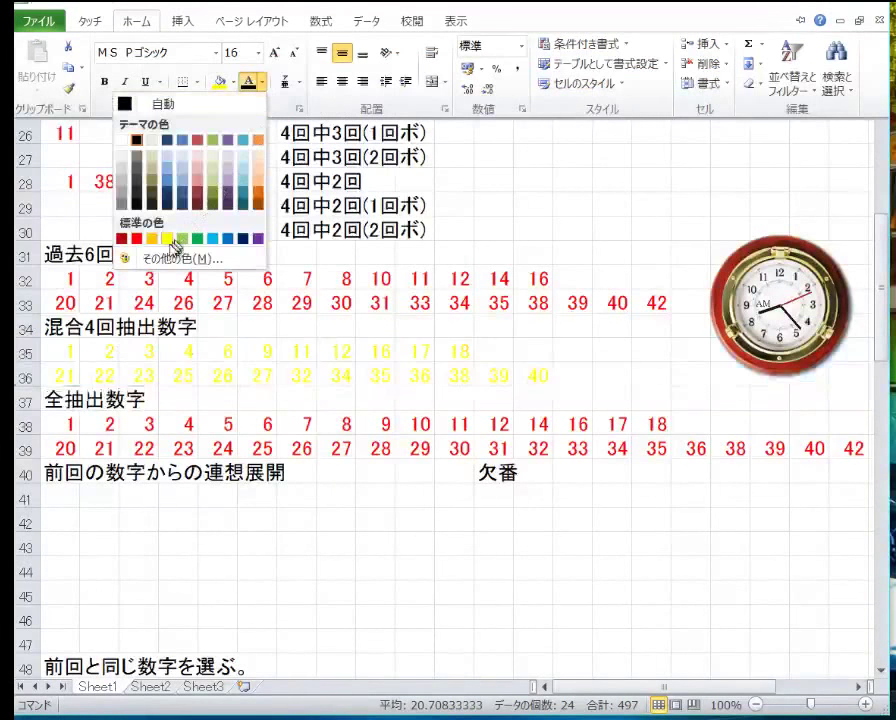
left_click(137, 240)
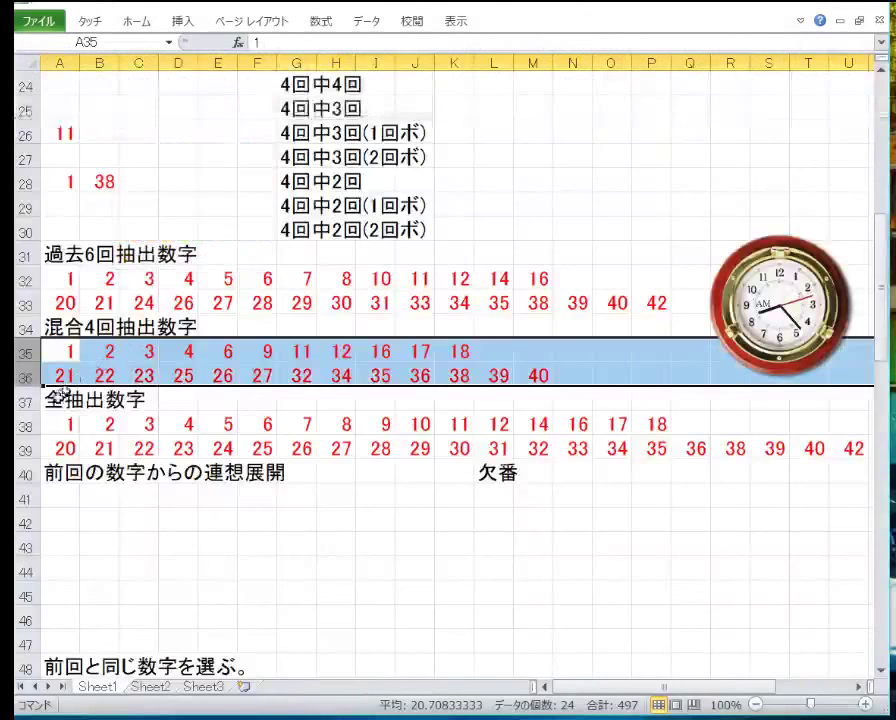
left_click_drag(26, 424, 26, 448)
right_click(190, 450)
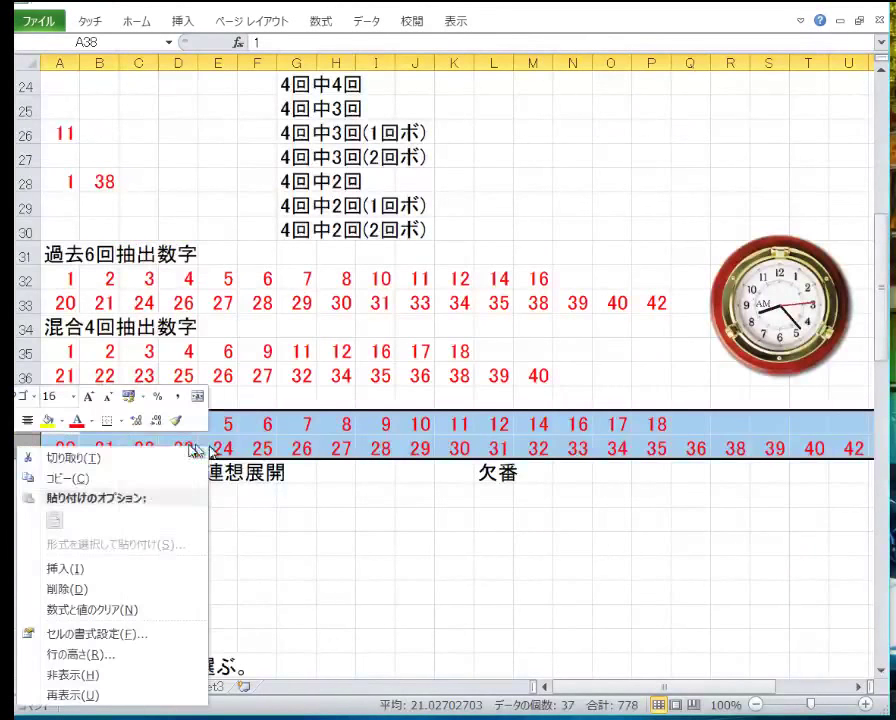
left_click(168, 477)
key("Escape")
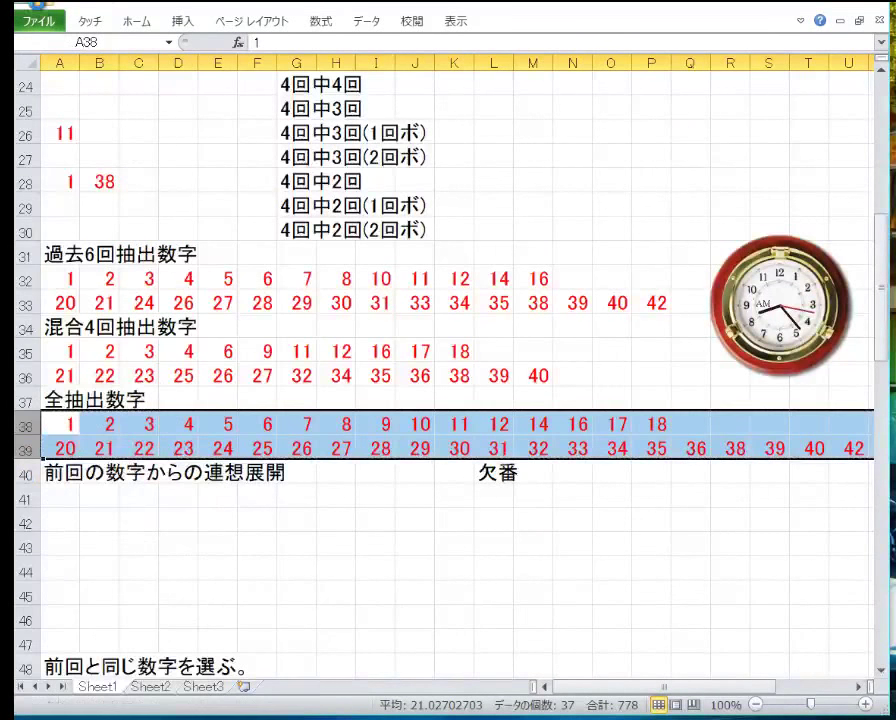
scroll(220, 290, "down", 20)
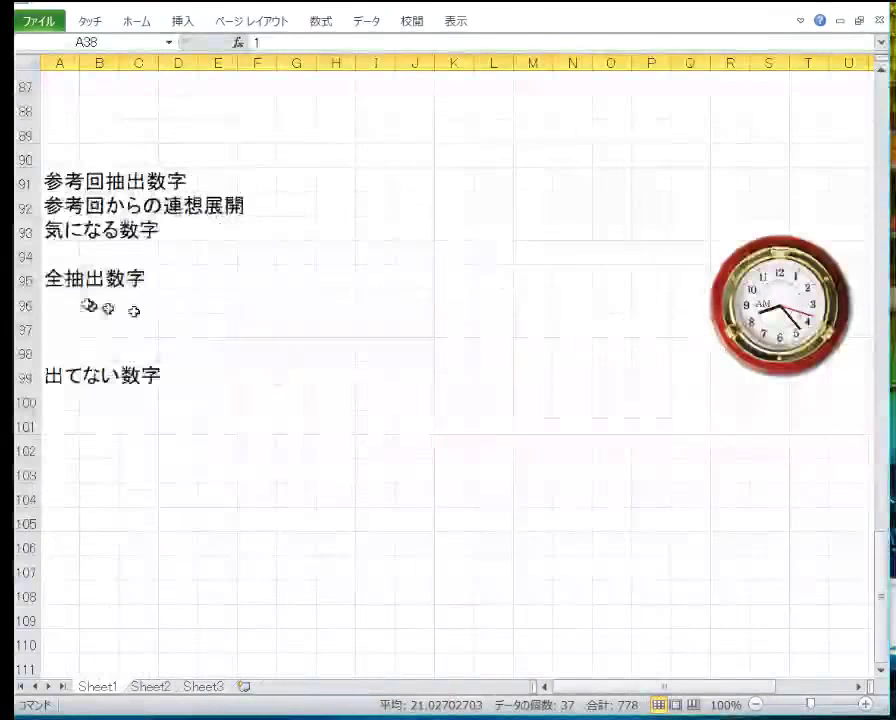
left_click(26, 302)
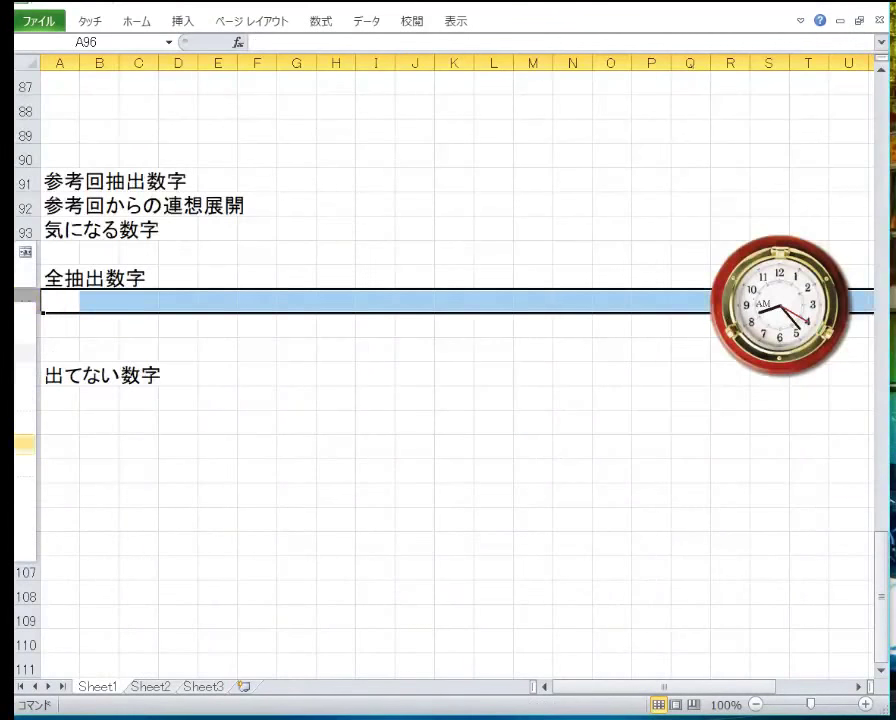
scroll(208, 292, "up", 19)
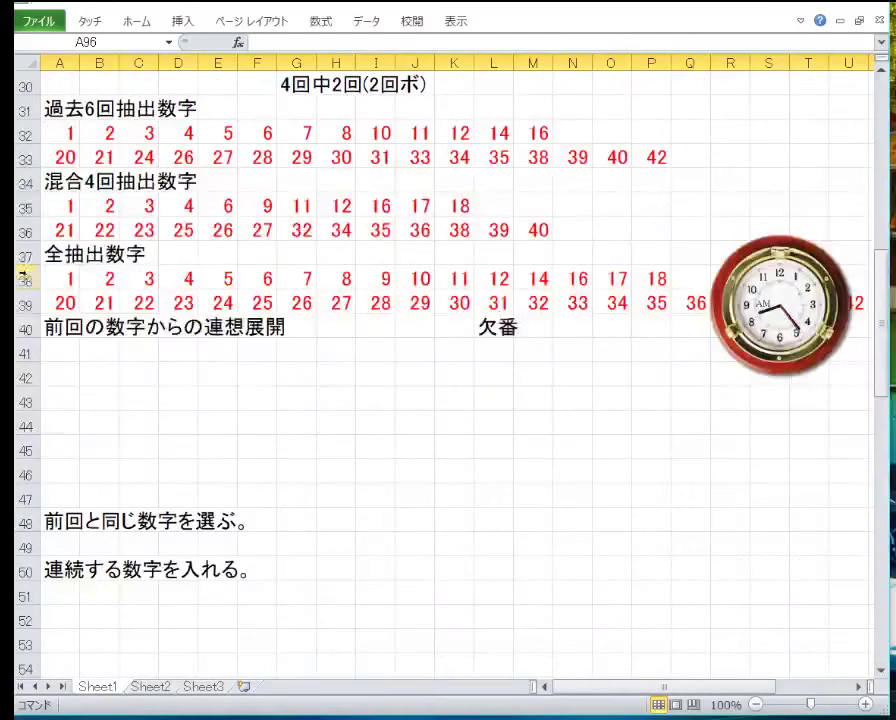
Copy the 全抽出数字 rows 38 and 39 and insert them at row 96 under the lower 全抽出数字 heading.
left_click_drag(26, 281, 26, 303)
right_click(130, 297)
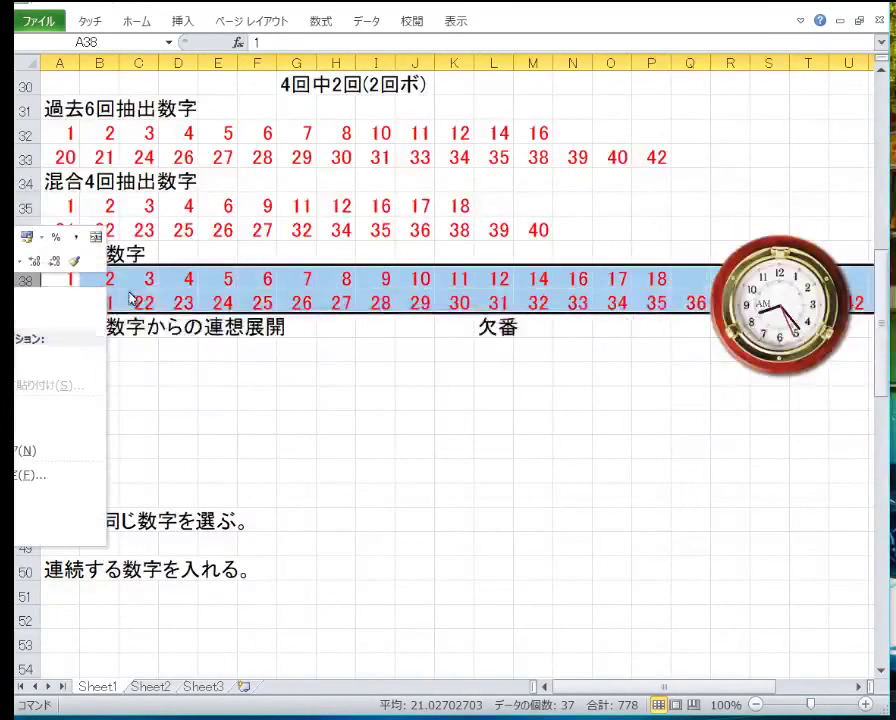
left_click(82, 318)
scroll(82, 320, "down", 12)
scroll(82, 320, "down", 6)
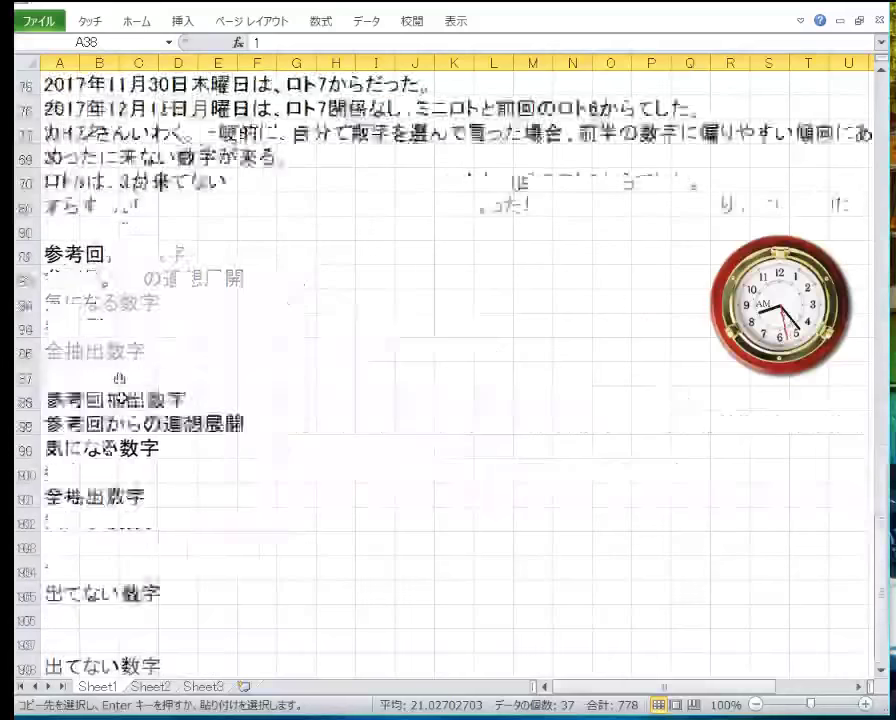
left_click(28, 373)
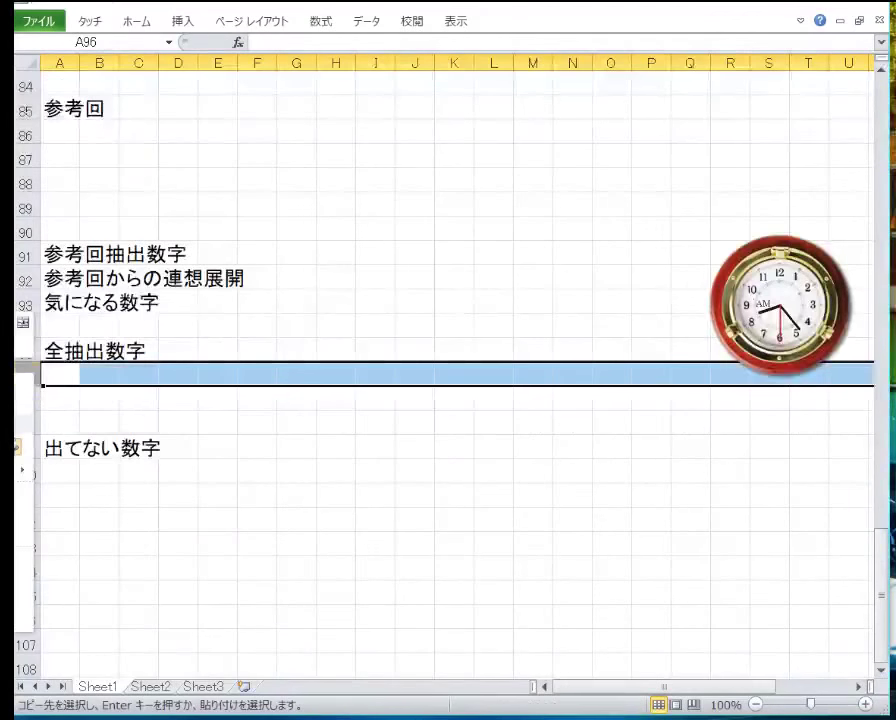
key("ctrl+v")
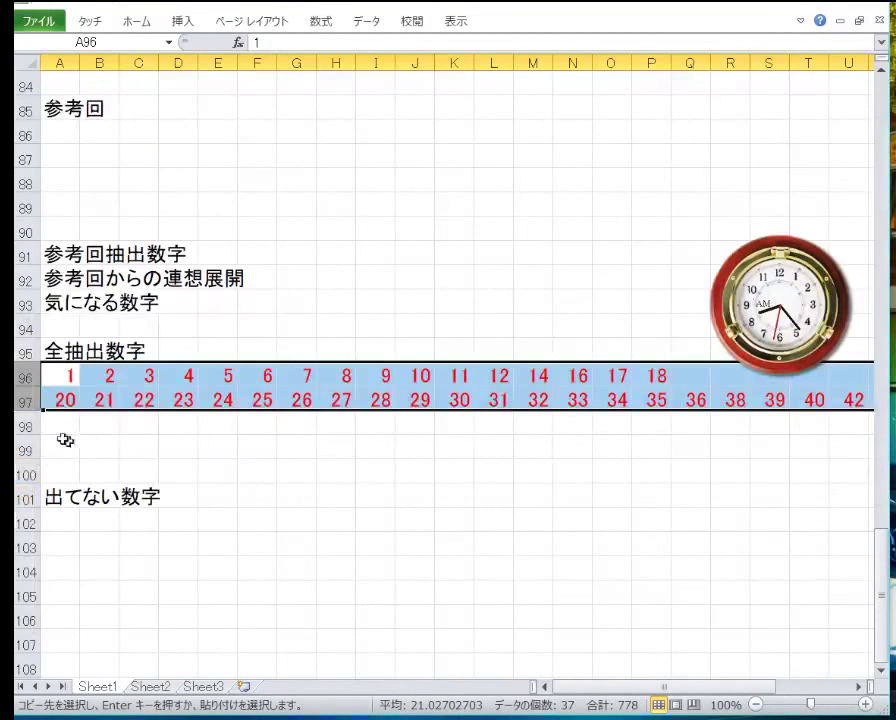
Delete the blank rows 98 and 99 between the copied numbers and the 出てない数字 heading.
left_click_drag(27, 424, 27, 448)
right_click(27, 448)
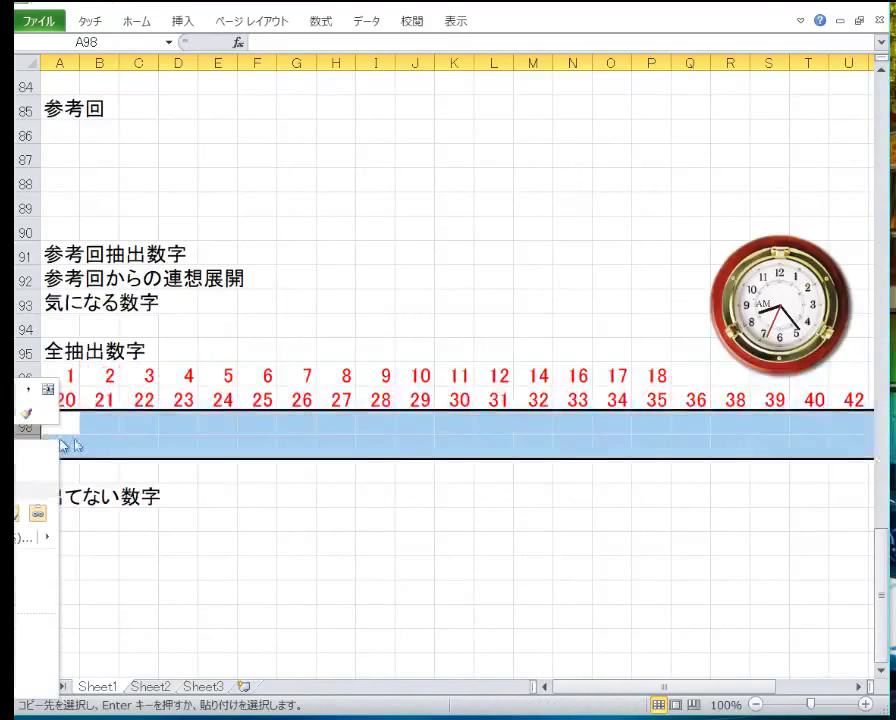
left_click(30, 582)
left_click_drag(215, 498, 205, 513)
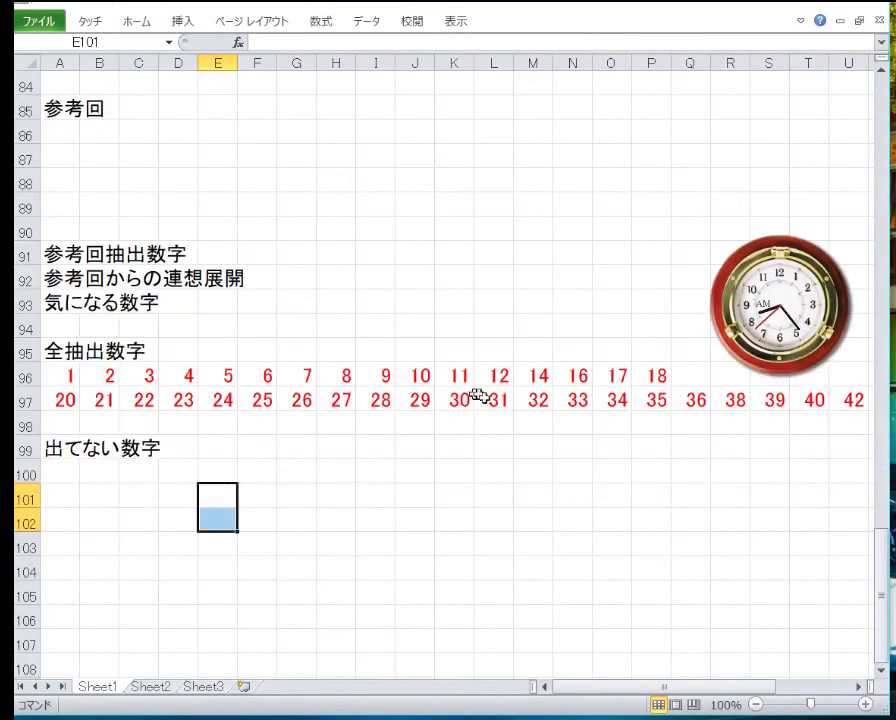
Fill the cell with 38 (R97) with the lightest olive green theme colour.
left_click(714, 400)
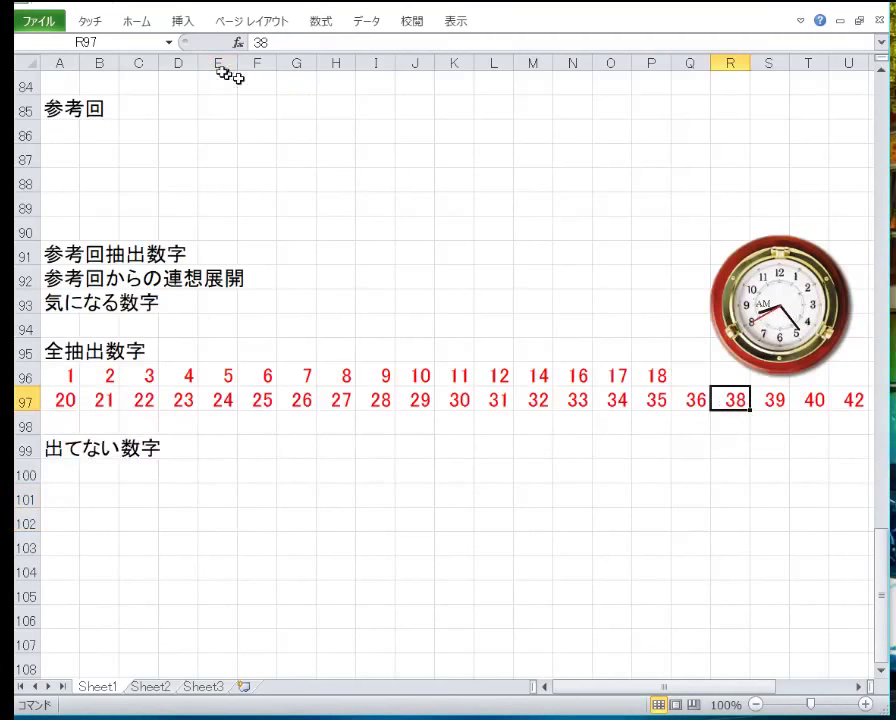
left_click(134, 26)
left_click(233, 82)
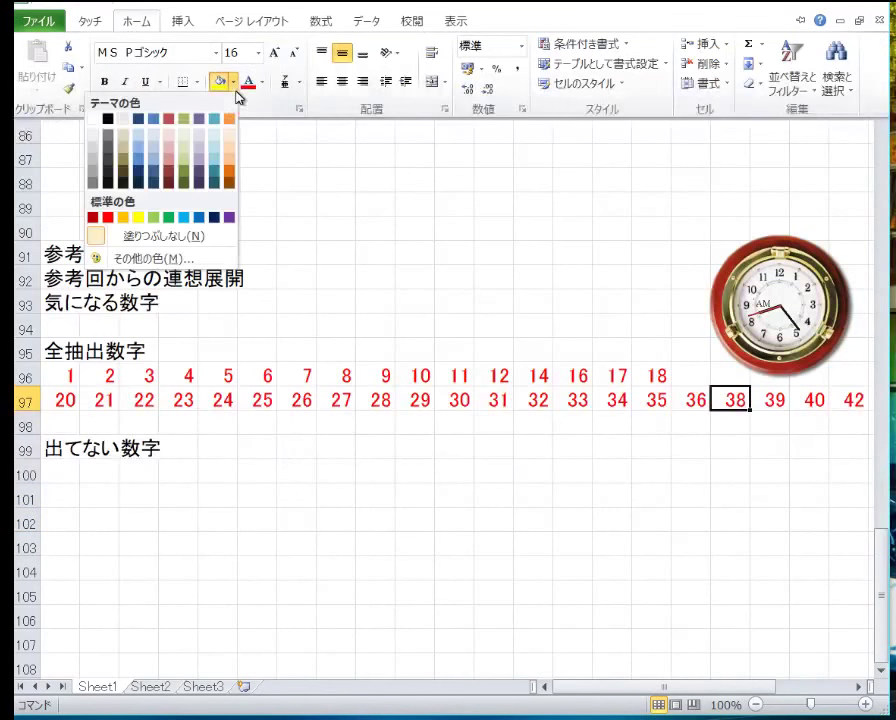
left_click(183, 133)
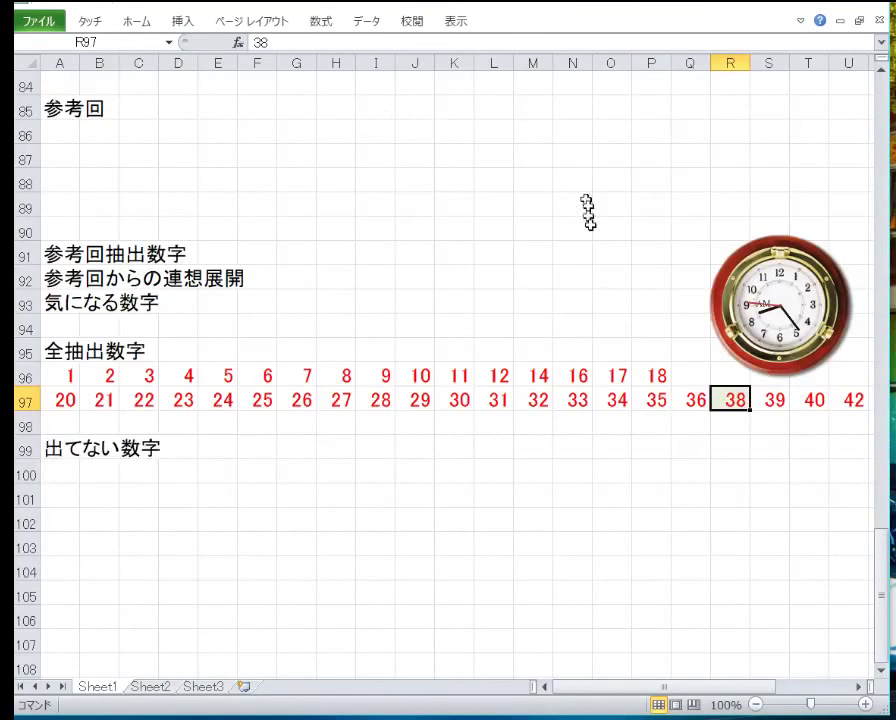
Fill the cell with 16 (N96) with the same lightest olive green colour.
left_click(576, 376)
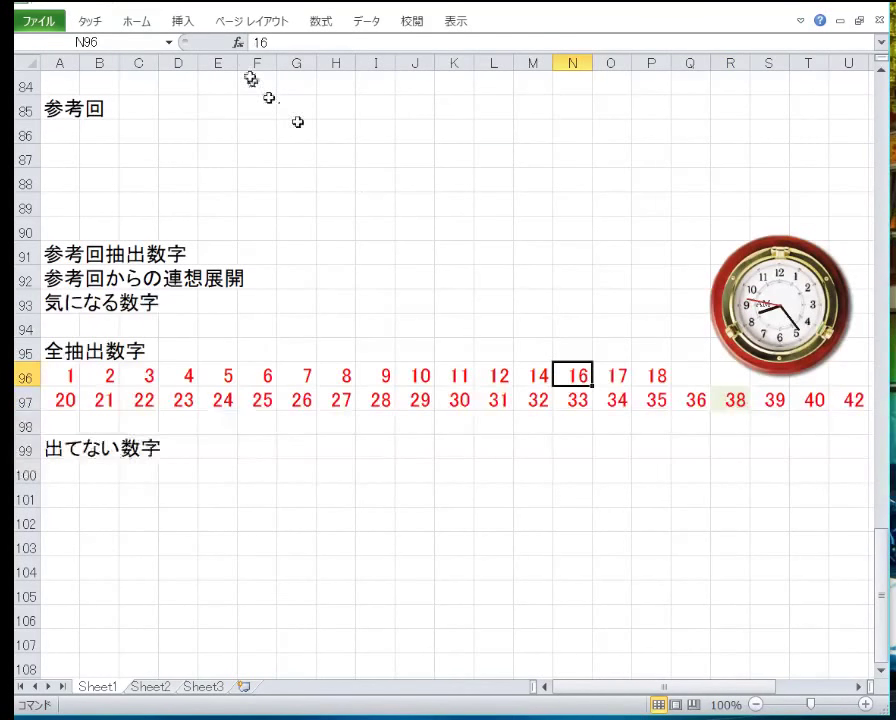
left_click(135, 22)
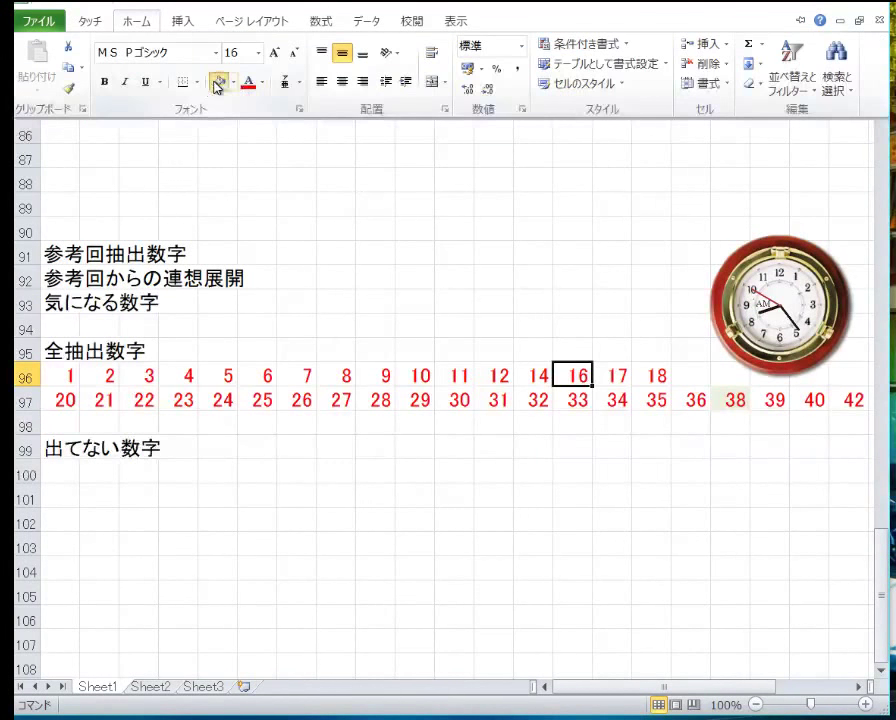
left_click(216, 85)
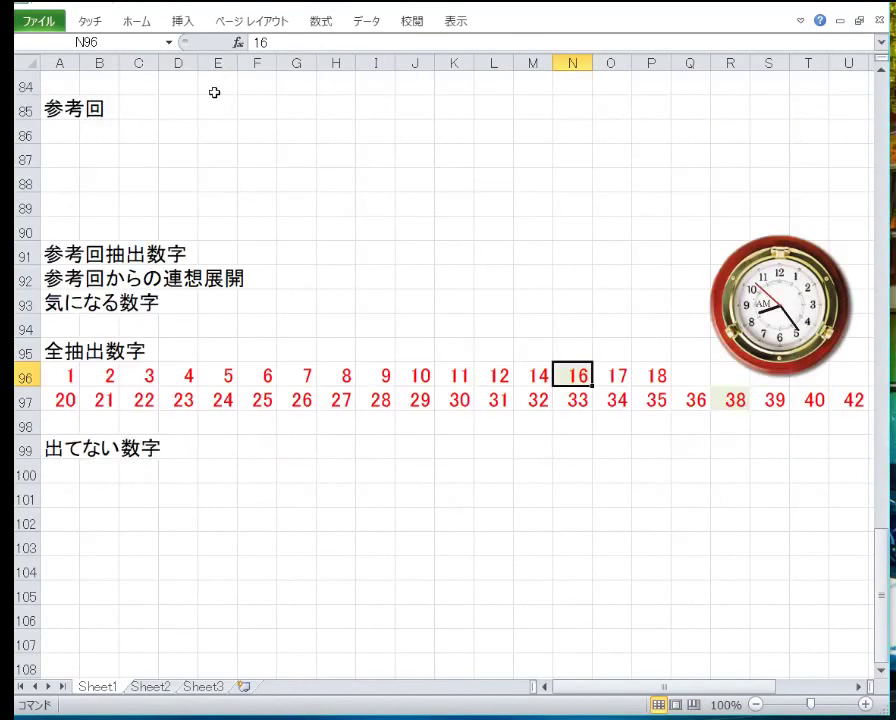
Fill the cells with 1 and 7 in row 96 and 40 in row 97 with the same light olive green.
left_click(56, 377)
left_click(296, 375, "ctrl")
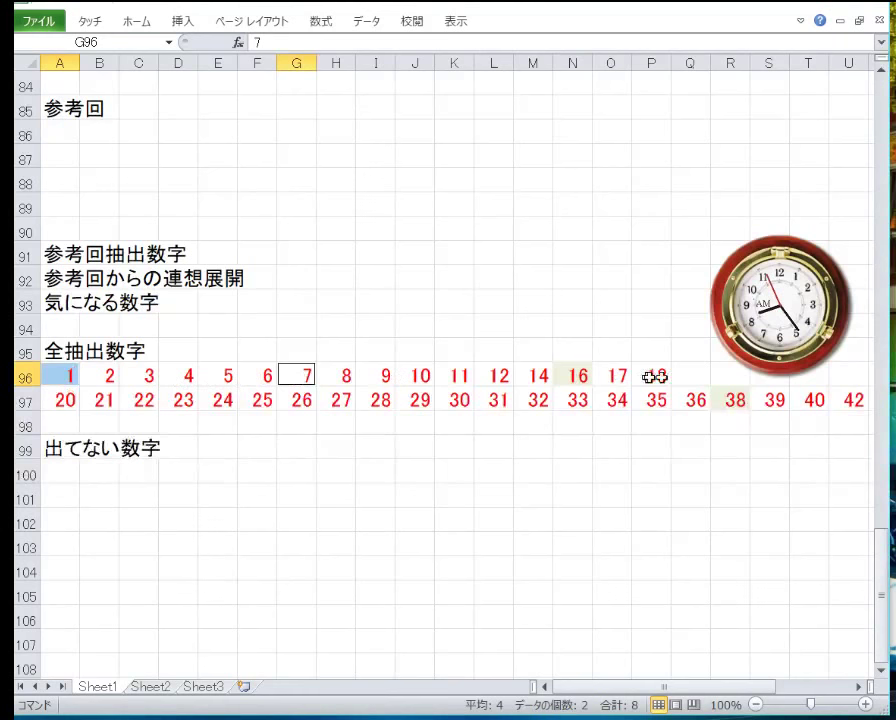
left_click(806, 399, "ctrl")
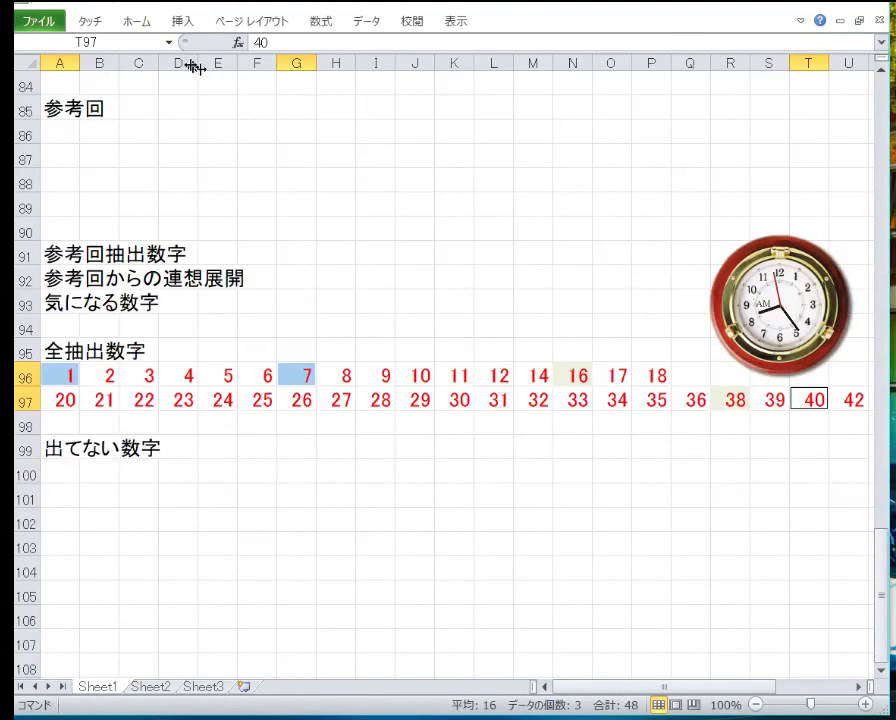
left_click(146, 25)
left_click(212, 82)
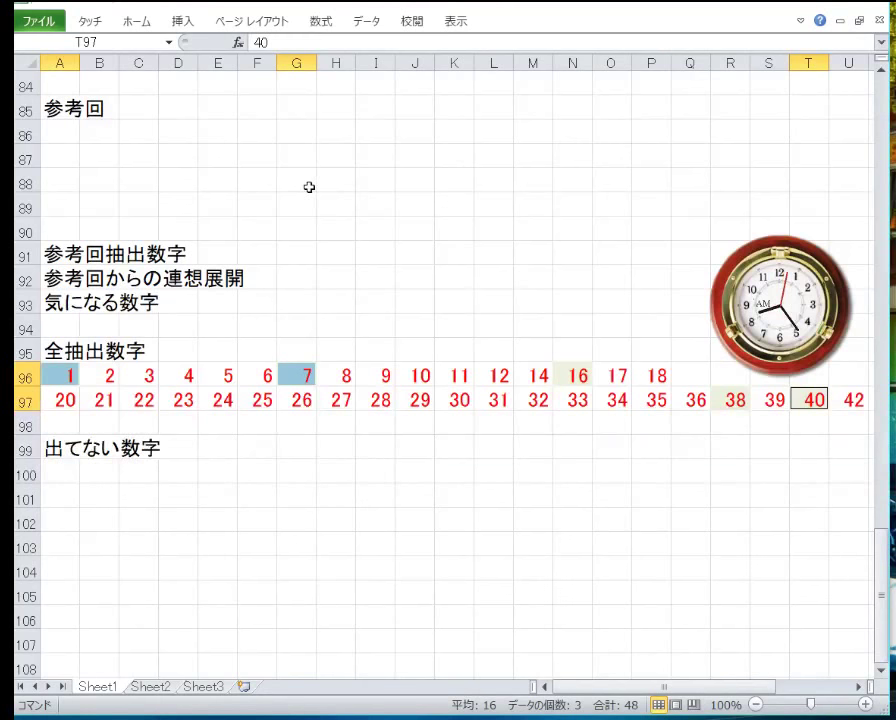
Fill the cells with 11 (K96) and 33 (N97) with the same light olive green.
left_click(470, 375)
left_click(572, 399, "ctrl")
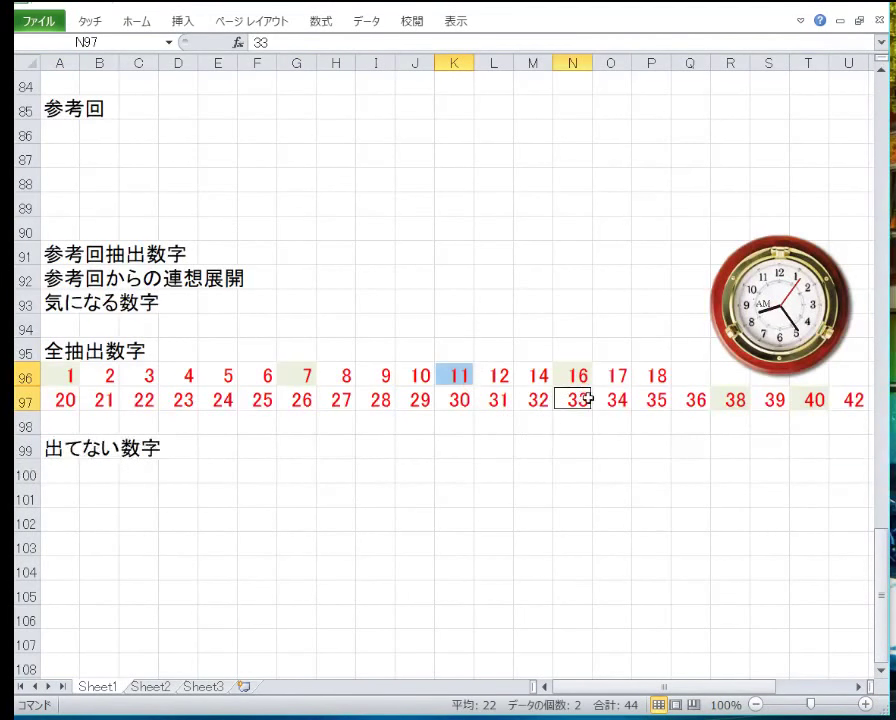
left_click(131, 22)
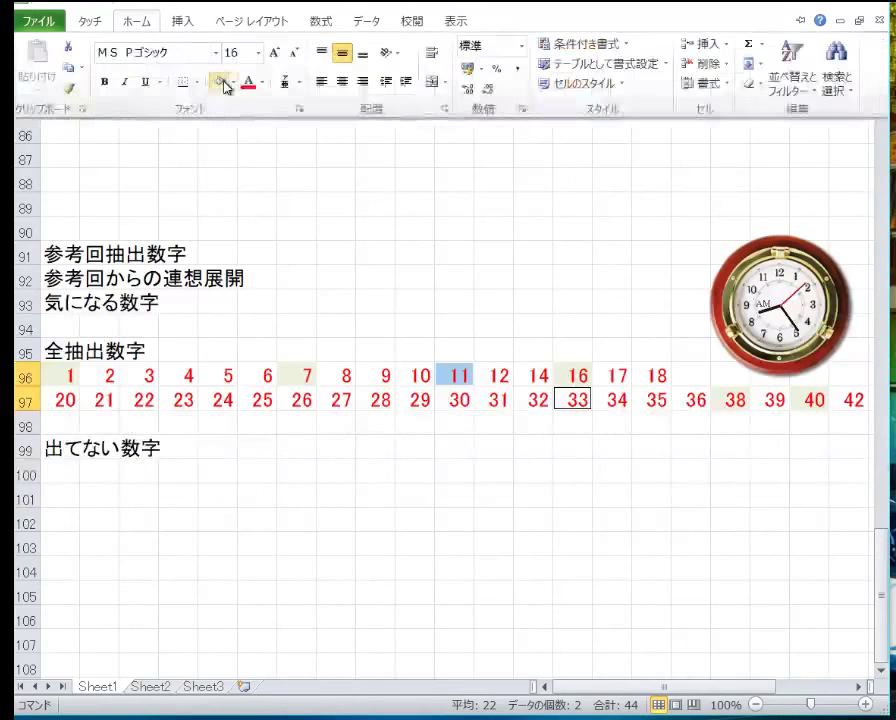
left_click(218, 82)
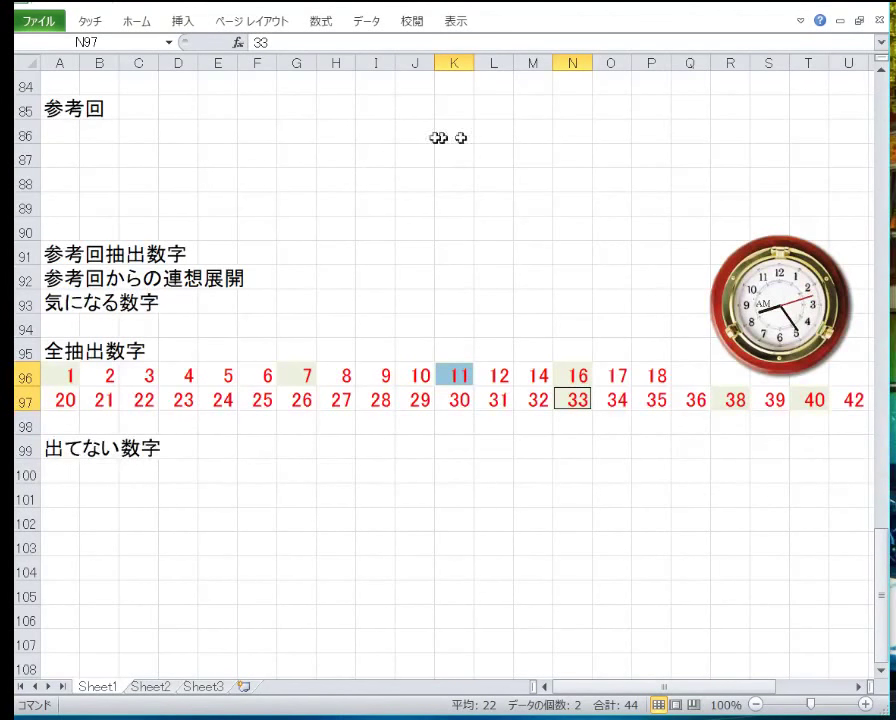
Enter the missing numbers 13, 15, 19, 37 and 41 in A100:E100 under the 出てない数字 heading.
left_click(72, 477)
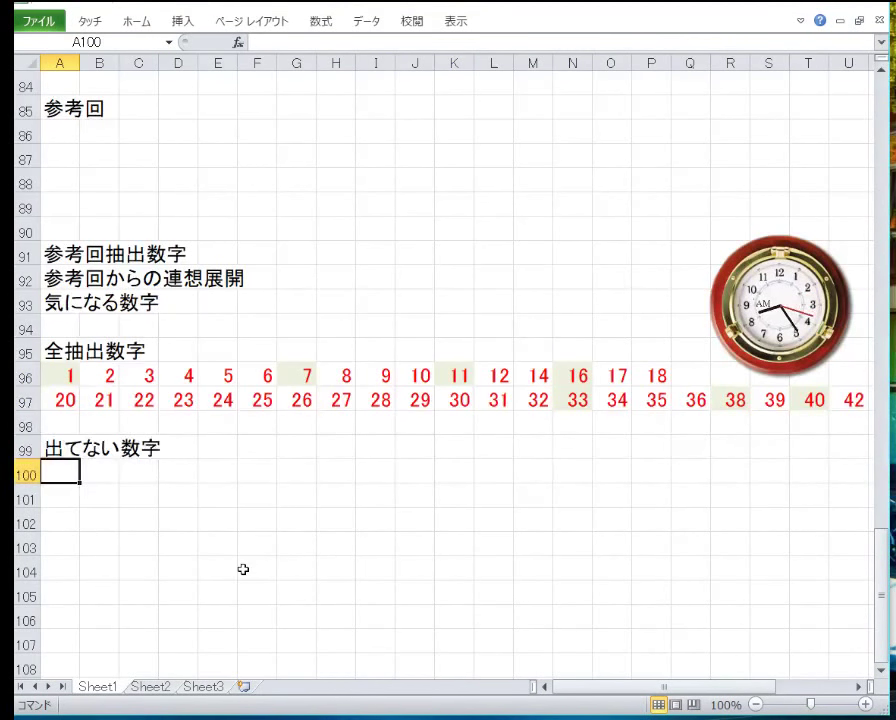
type("13")
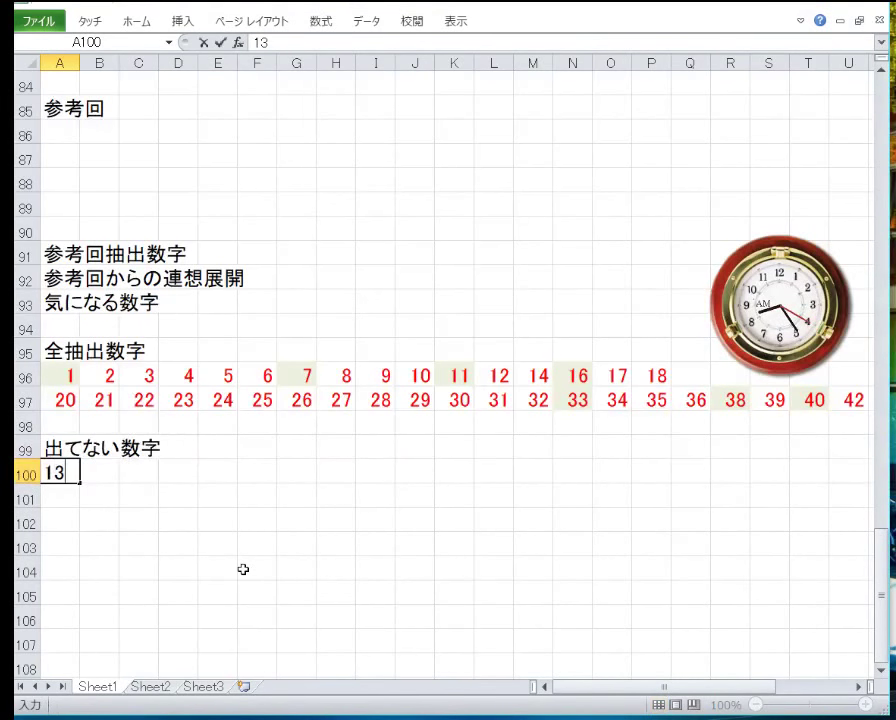
key("Tab")
type("1")
key("Tab")
type("19")
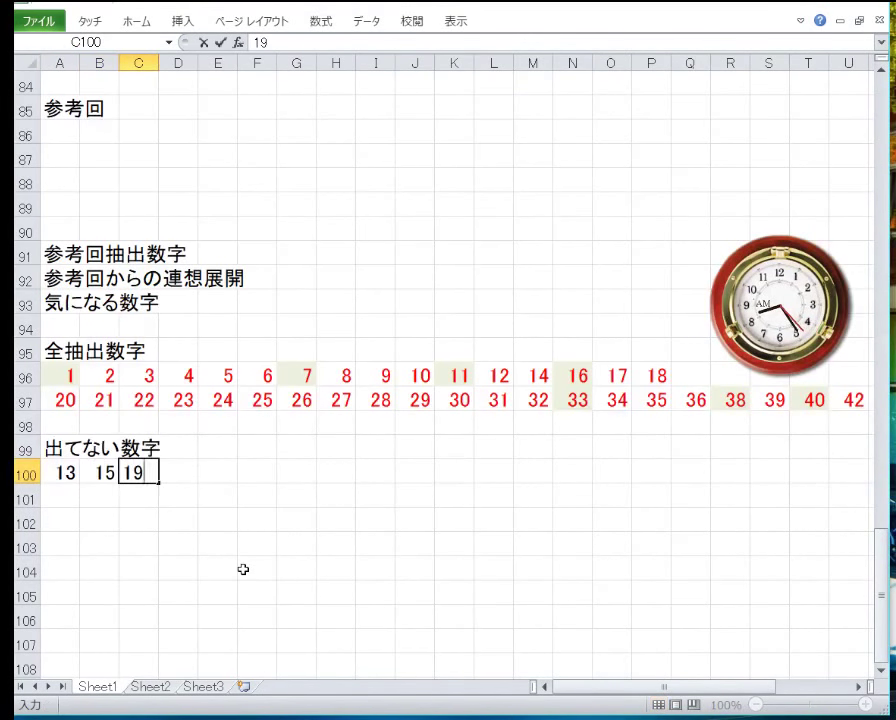
key("Tab")
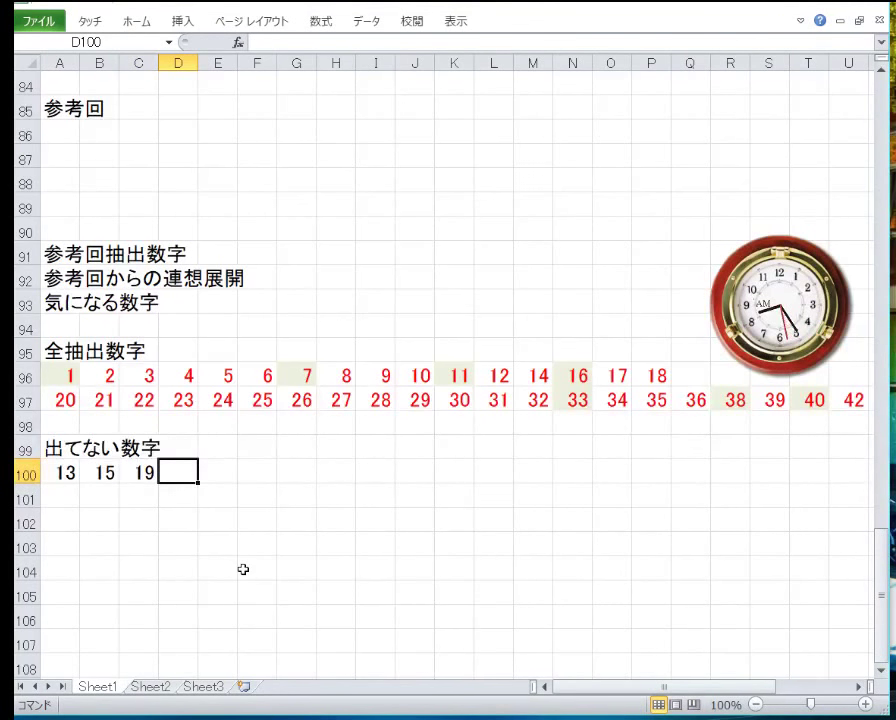
type("37")
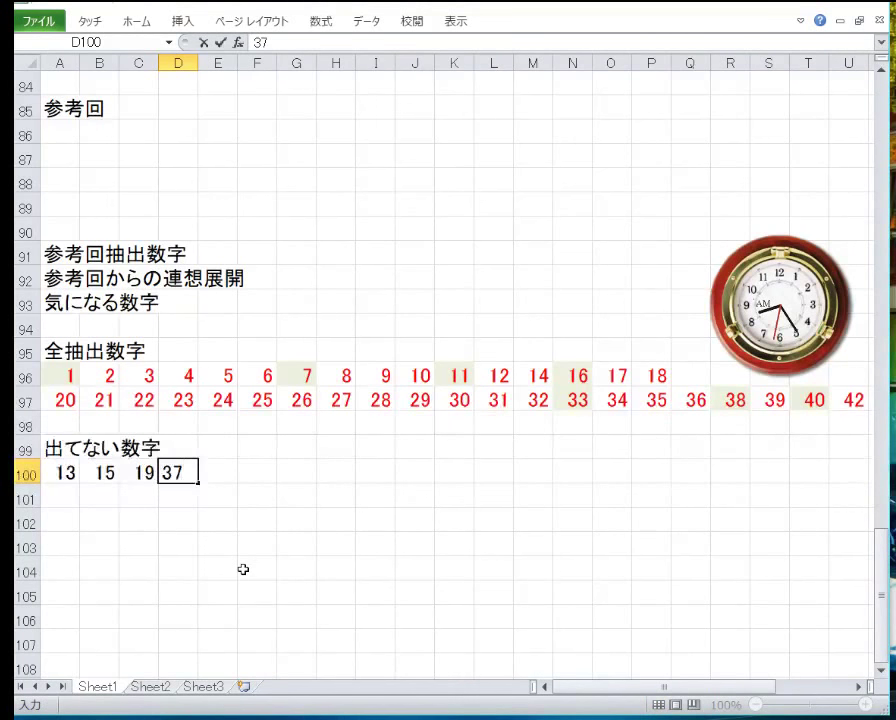
key("Tab")
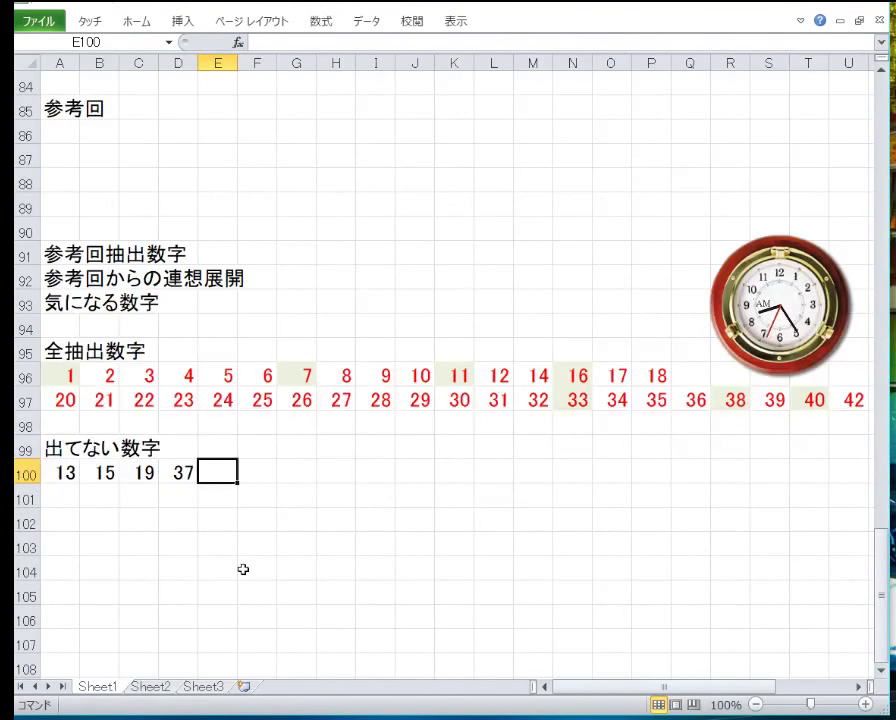
type("41")
key("Return")
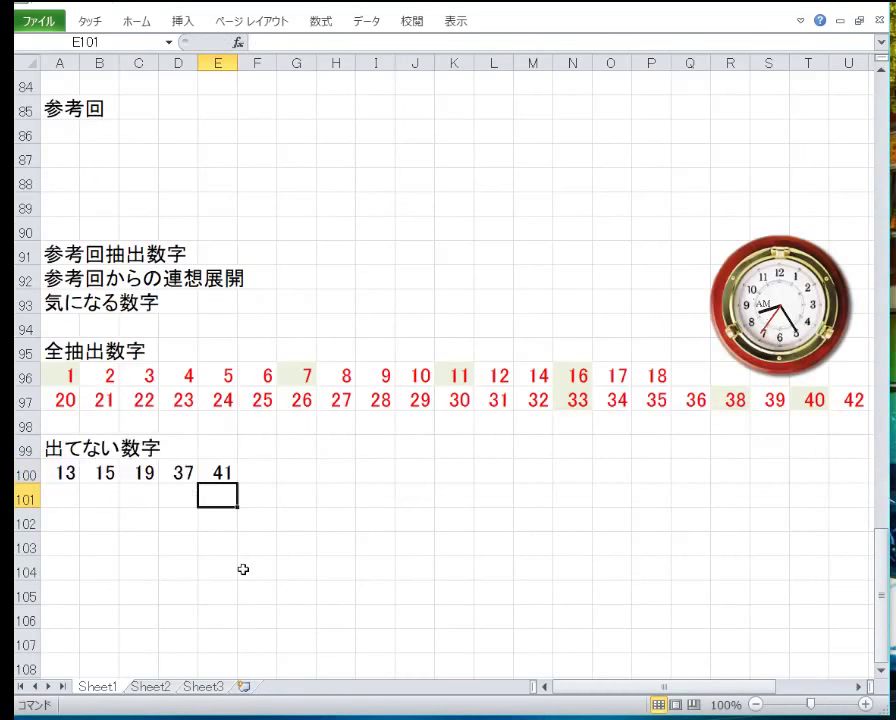
key("Up")
key("Up")
key("Up")
key("Up")
key("Up")
key("Up")
key("Up")
key("Up")
key("Up")
key("Up")
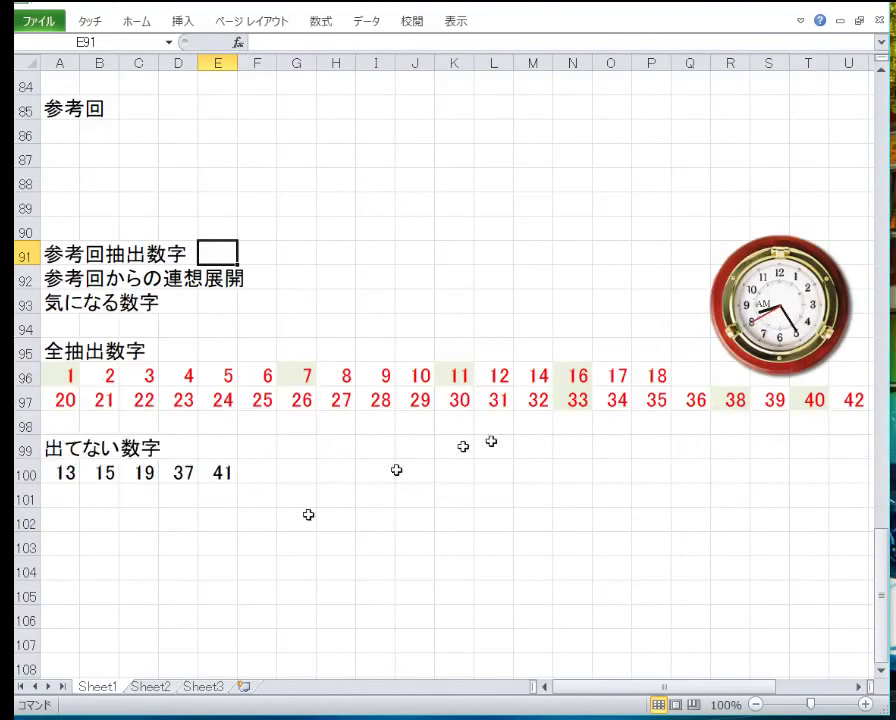
Copy the boxed draw rows 5 to 8 and insert them at row 86 under the 参考回 heading.
scroll(444, 278, "up", 15)
scroll(378, 270, "up", 13)
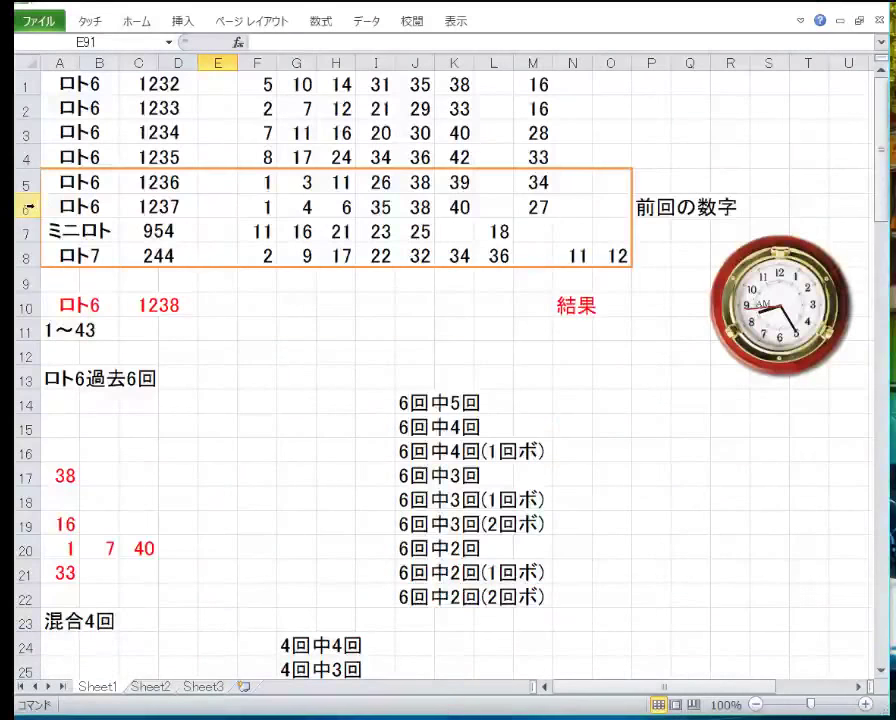
left_click_drag(28, 181, 28, 256)
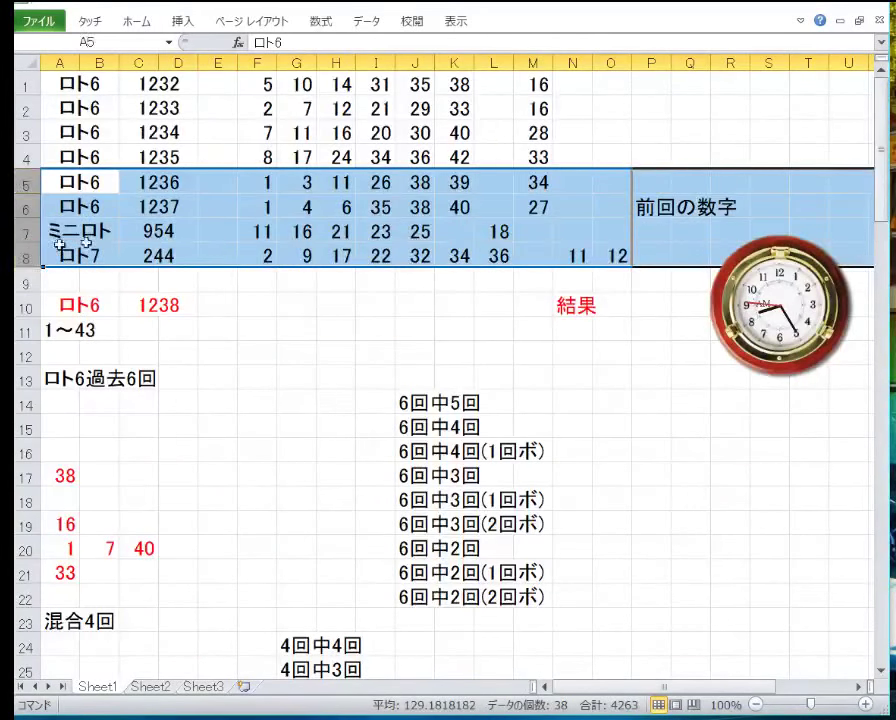
right_click(32, 238)
left_click(207, 272)
scroll(220, 318, "down", 16)
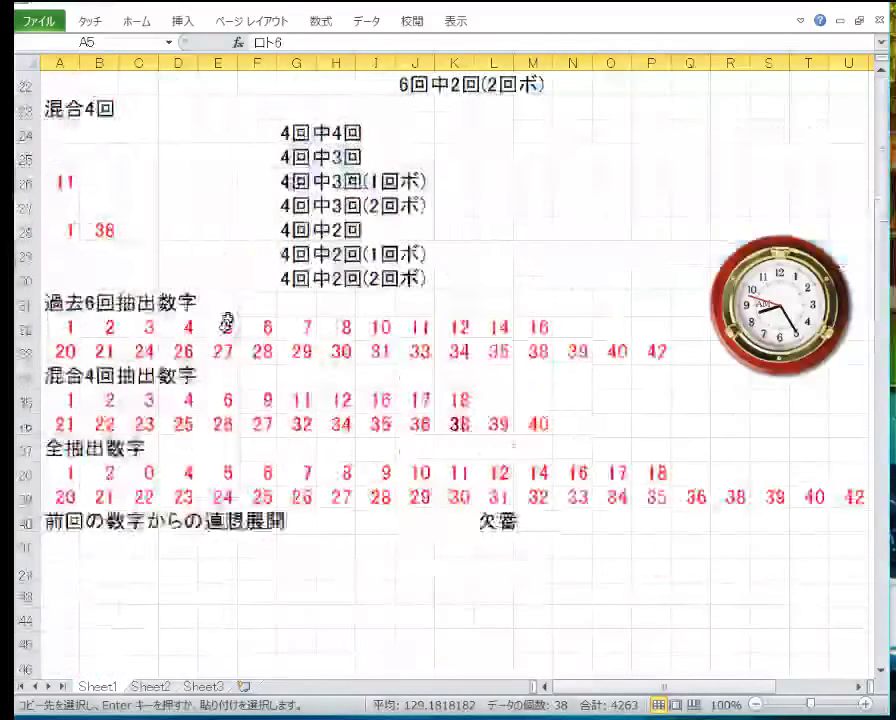
scroll(212, 312, "up", 2)
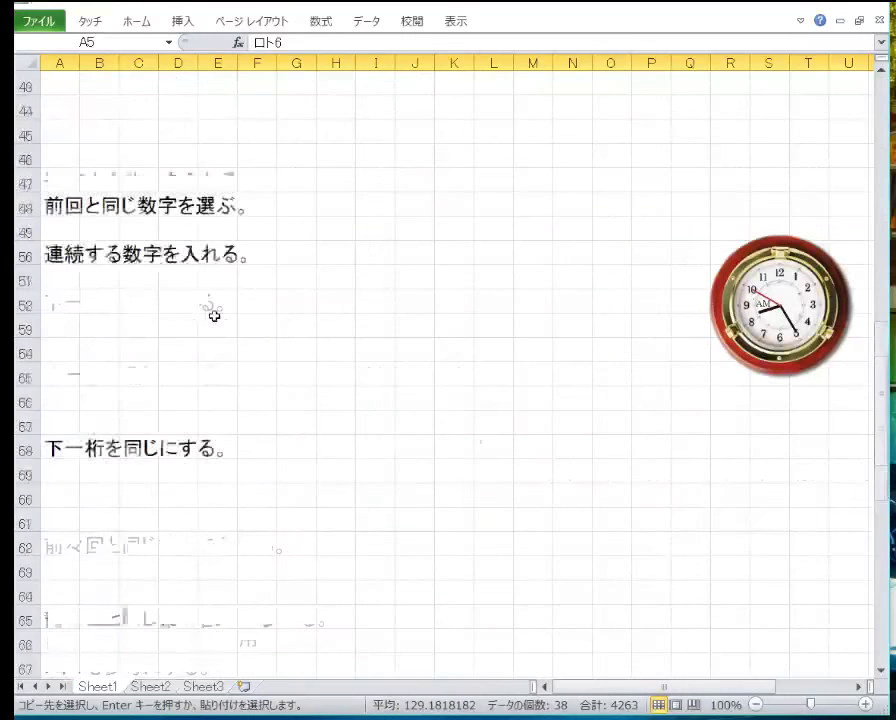
scroll(206, 318, "down", 11)
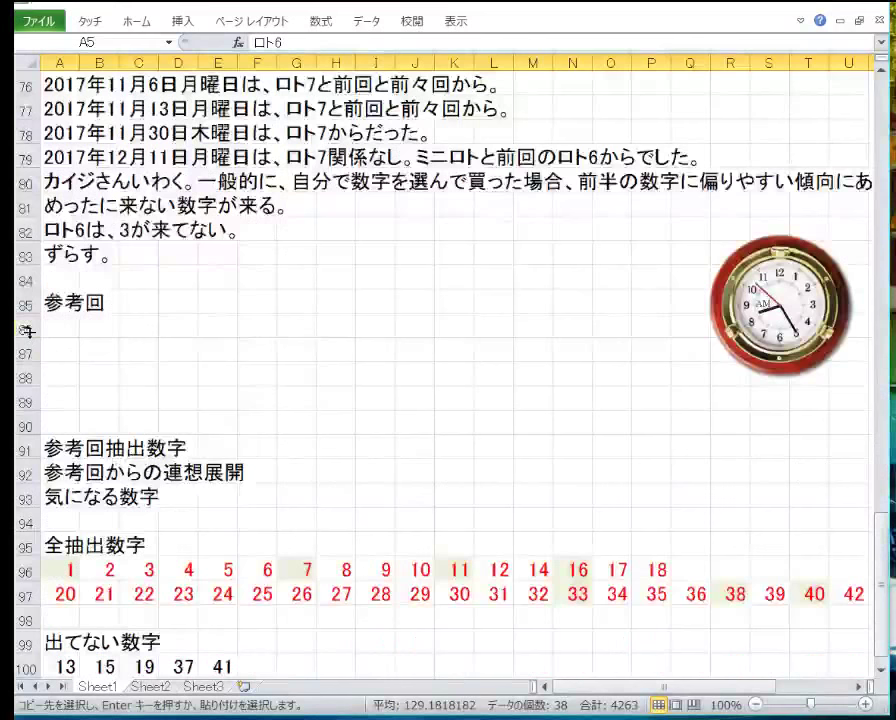
left_click(28, 325)
right_click(28, 325)
left_click(35, 450)
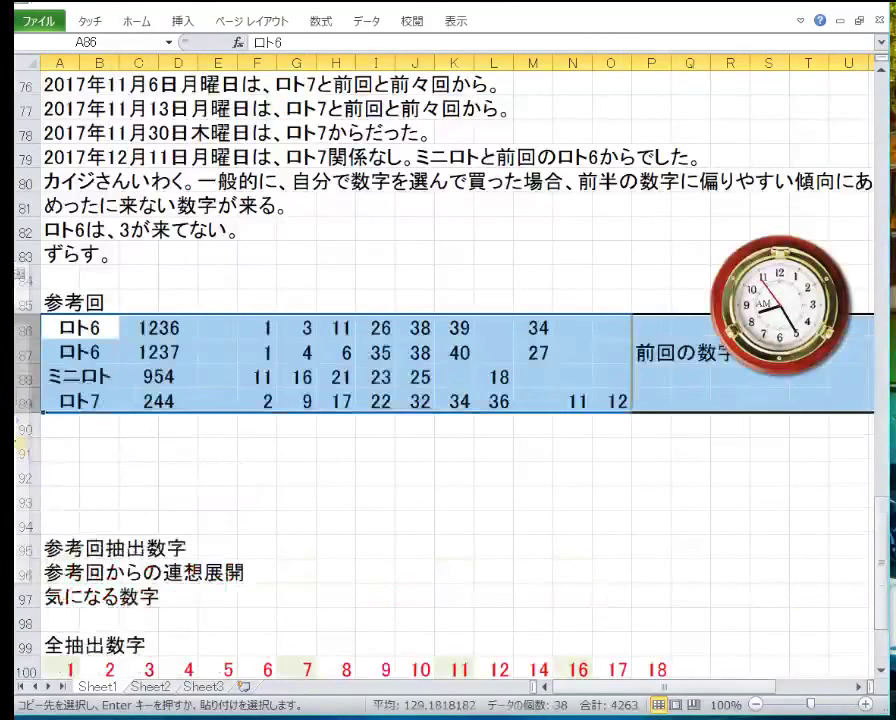
Delete the blank rows 90 to 93 between the inserted draws and the 参考回抽出数字 heading.
left_click_drag(28, 432, 28, 482)
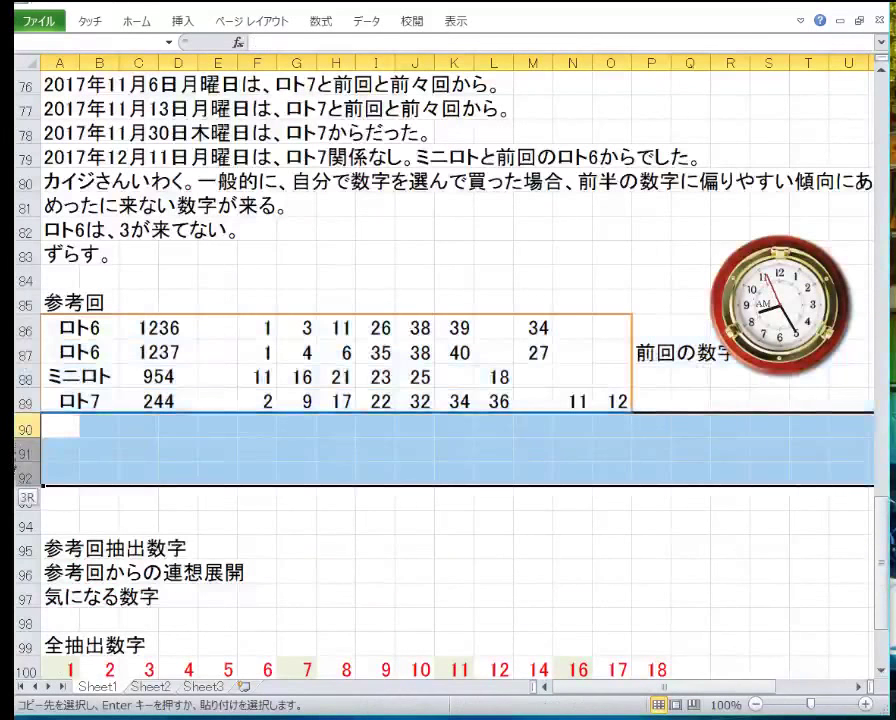
right_click(150, 472)
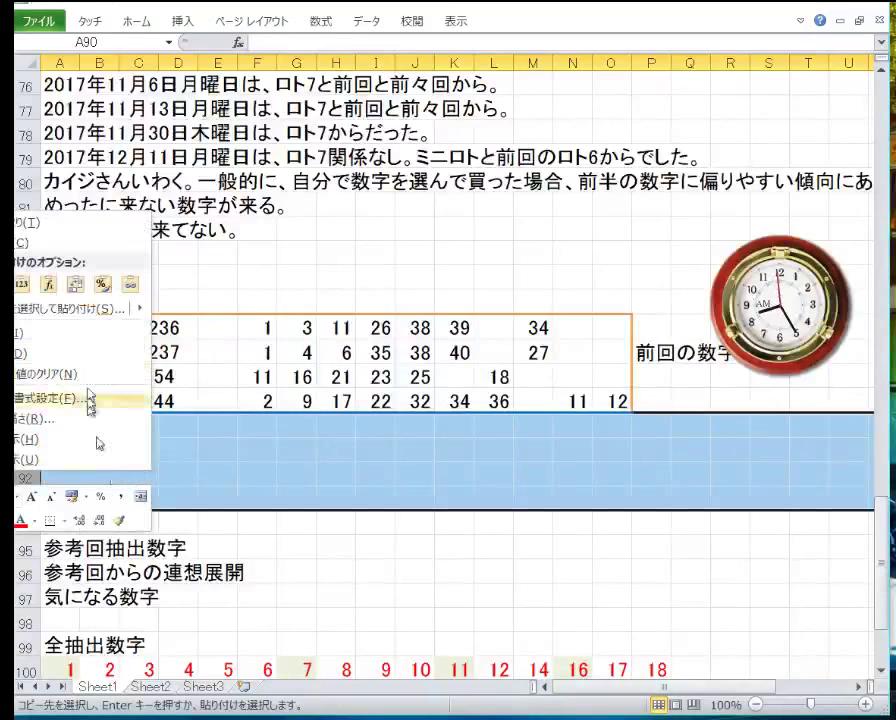
left_click(62, 355)
left_click(226, 448)
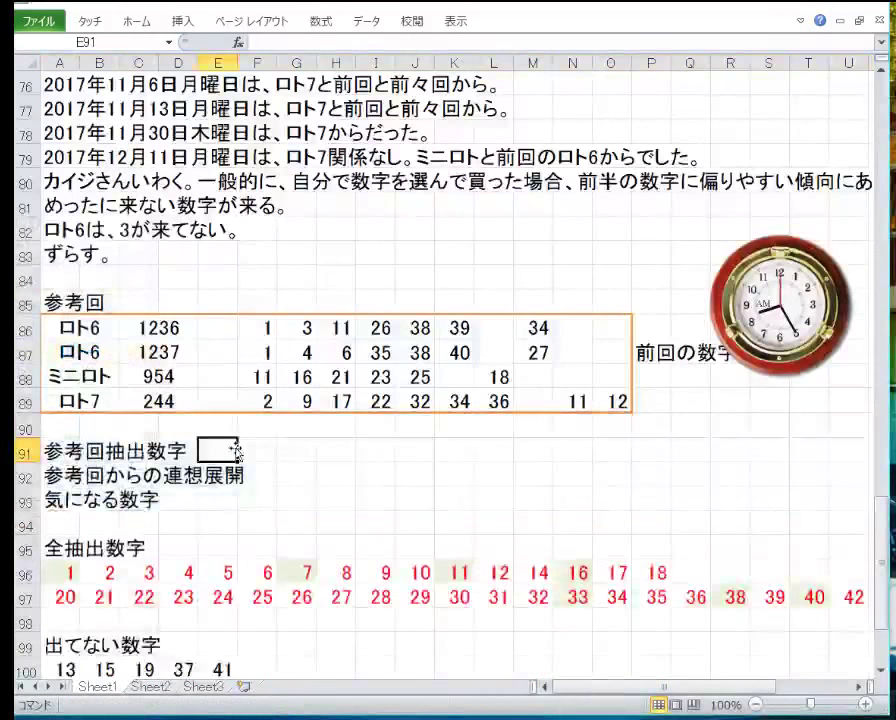
Copy the ロト6 draw 1237 numbers F6:M6 and paste them under 前回と同じ数字を選ぶ。 (A49) and 前回の数字からの連想展開 (A41).
scroll(216, 458, "down", 1)
scroll(215, 460, "down", 1)
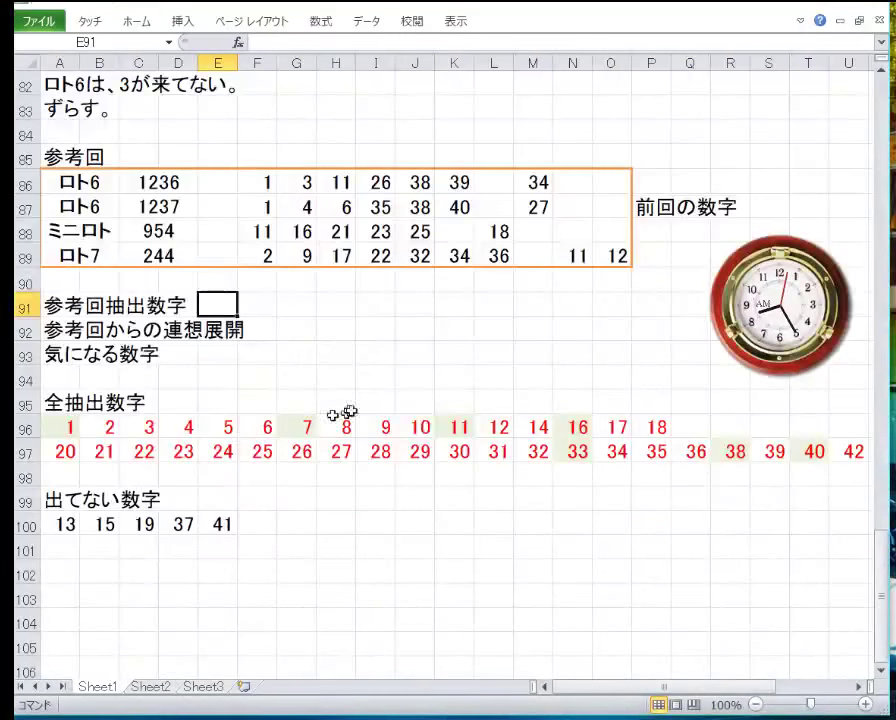
scroll(400, 408, "up", 3)
scroll(400, 408, "up", 18)
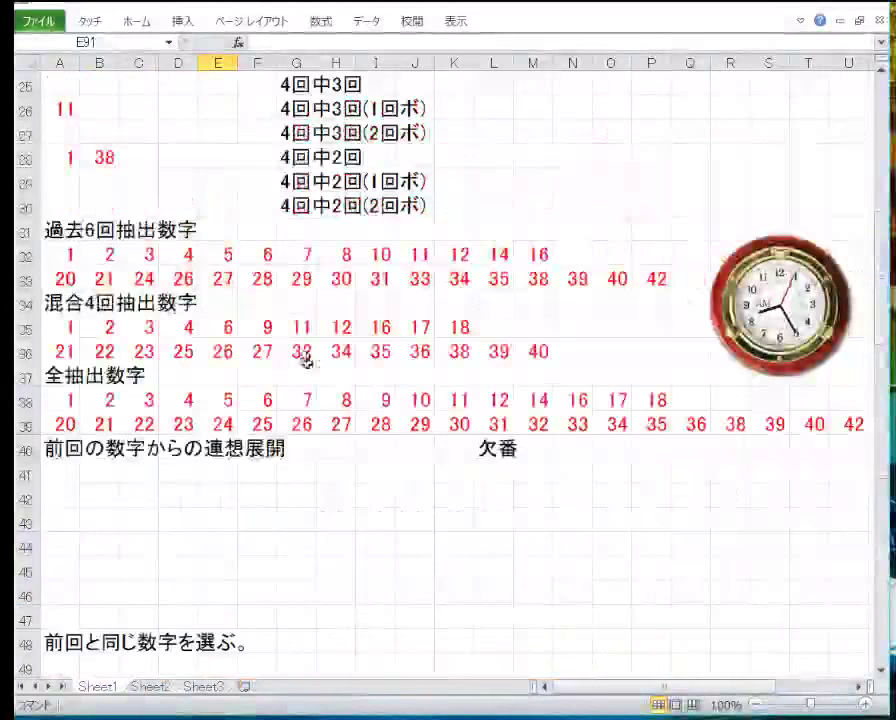
scroll(300, 312, "up", 7)
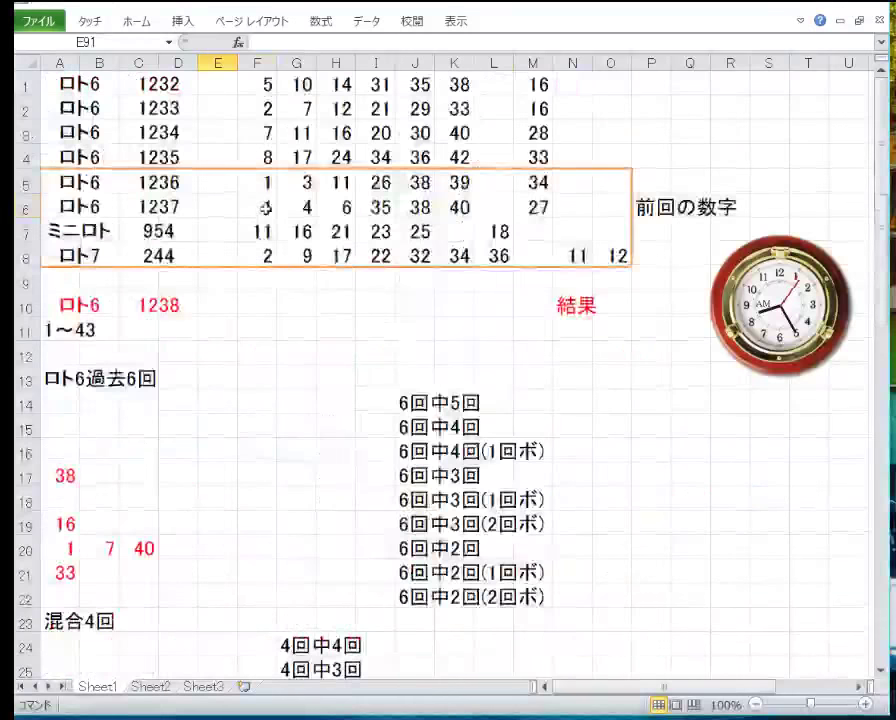
left_click_drag(266, 206, 524, 204)
right_click(524, 206)
left_click(484, 236)
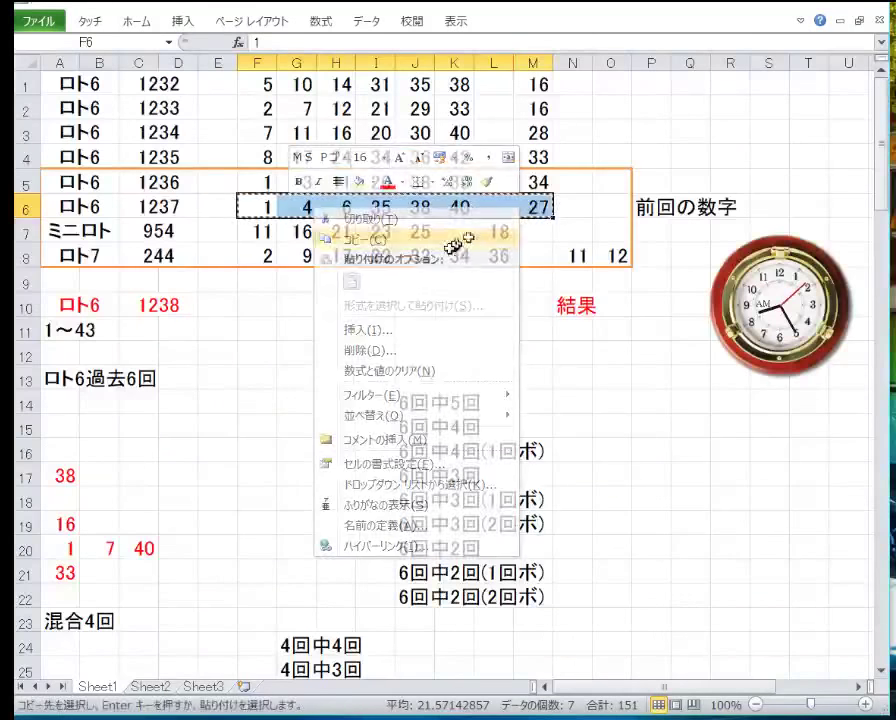
scroll(308, 349, "down", 7)
scroll(308, 349, "down", 4)
right_click(64, 448)
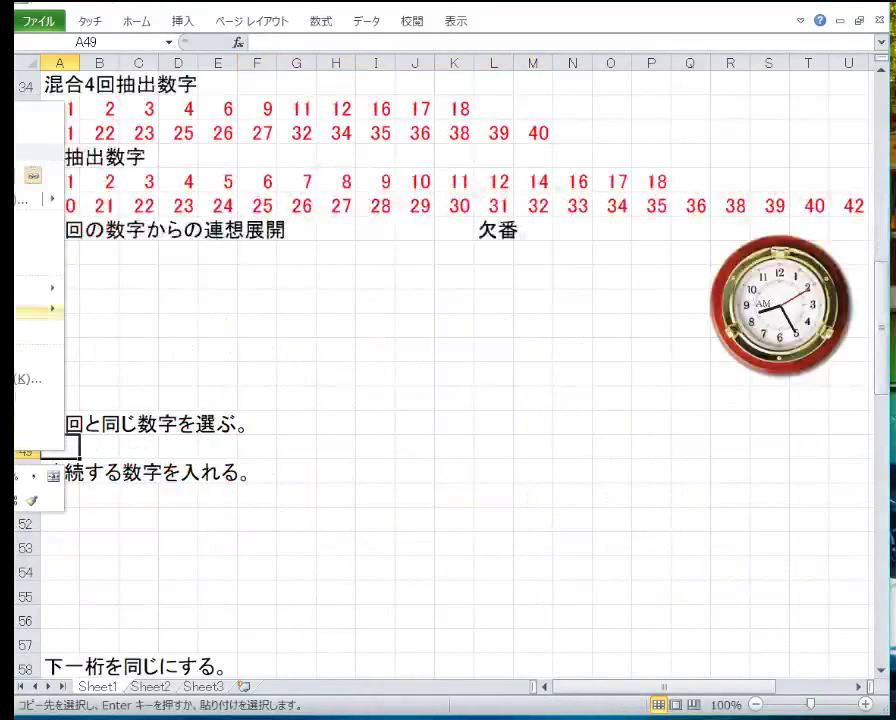
left_click(33, 175)
right_click(64, 254)
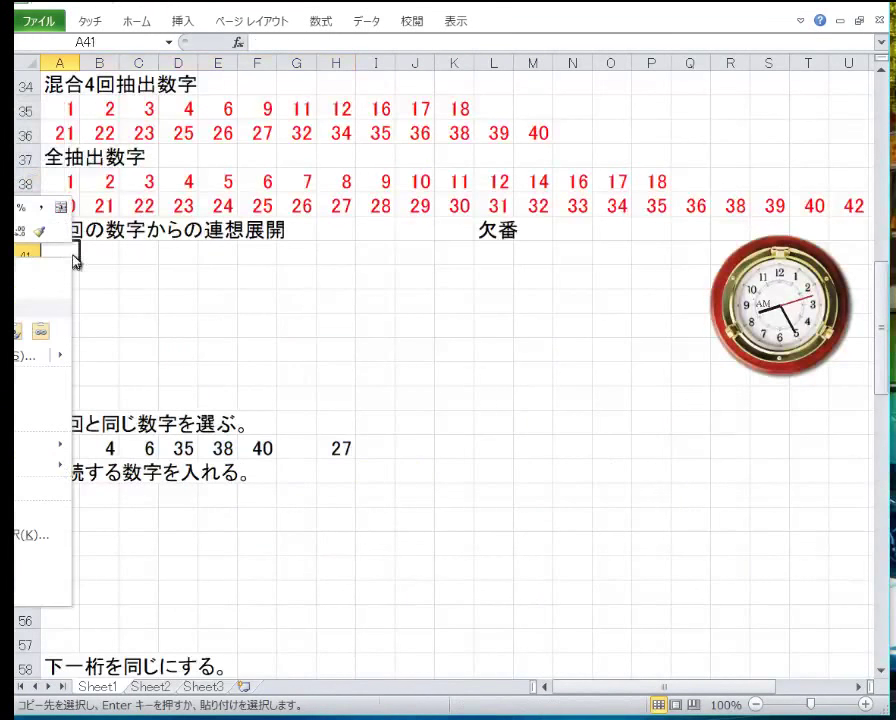
left_click(40, 331)
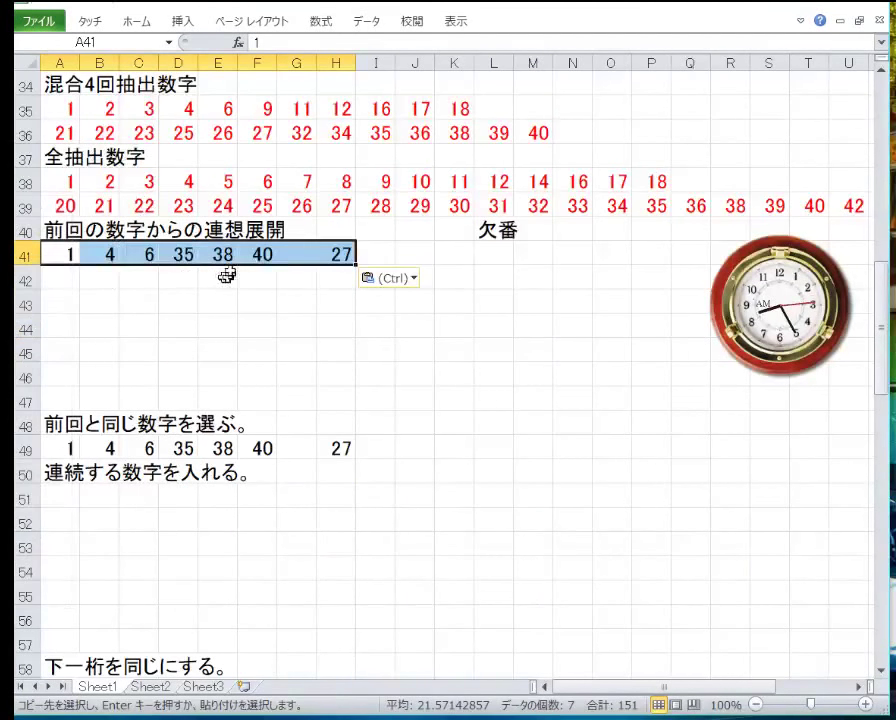